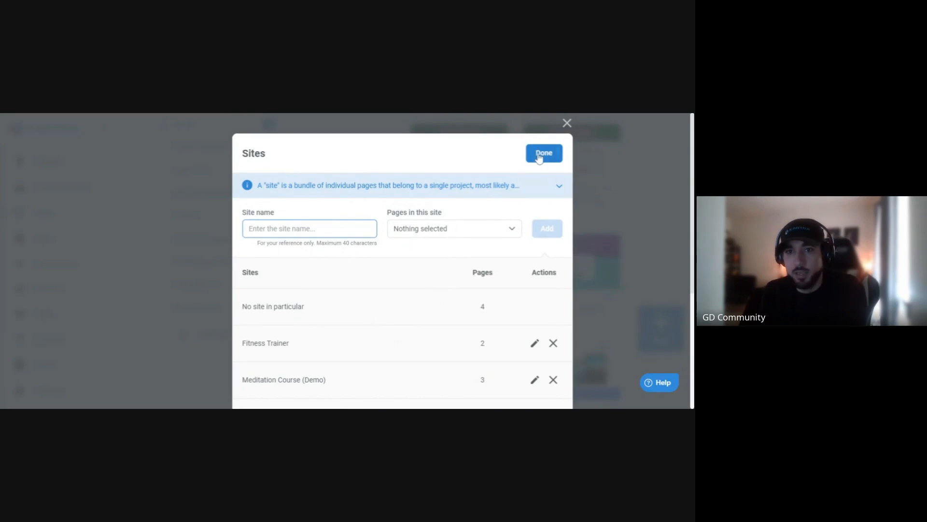
# Close the Sites dialog and view the pages of the Simple Lead Magnet Funnel, Meditation Course (Demo) and Fitness Trainer sites
pyautogui.click(567, 123)
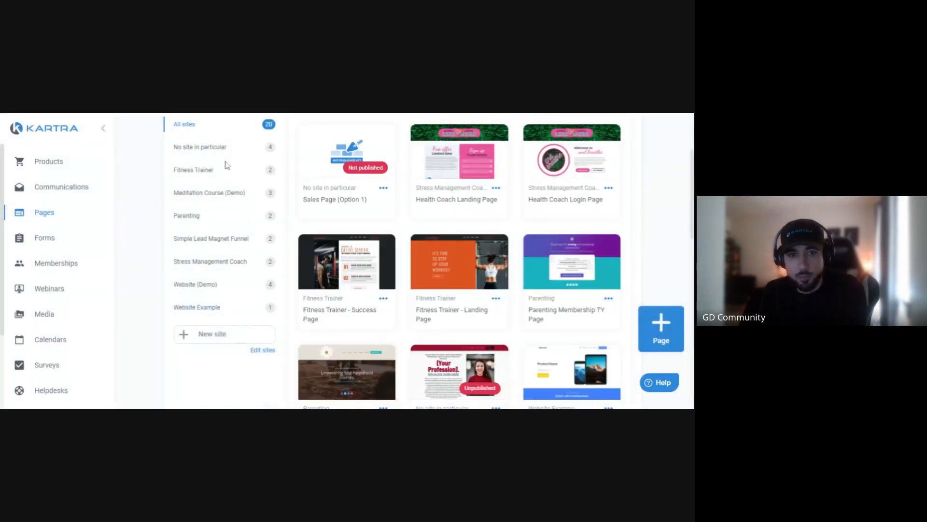
pyautogui.scroll(1, 227, 201)
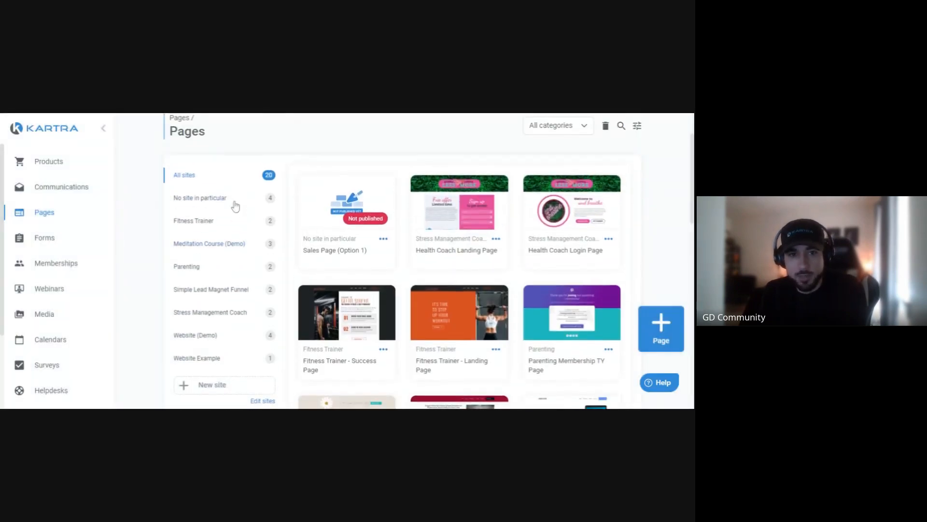
pyautogui.click(250, 290)
pyautogui.scroll(1, 333, 271)
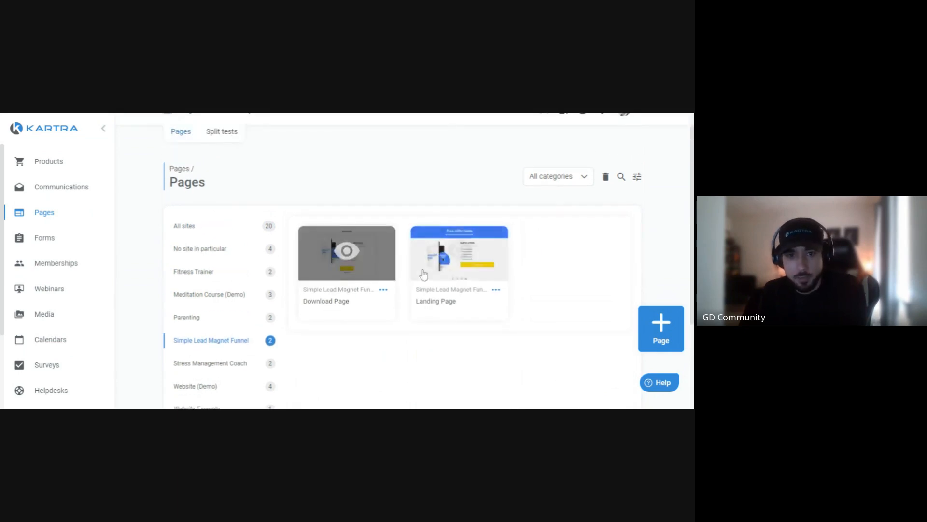
pyautogui.scroll(-2, 353, 261)
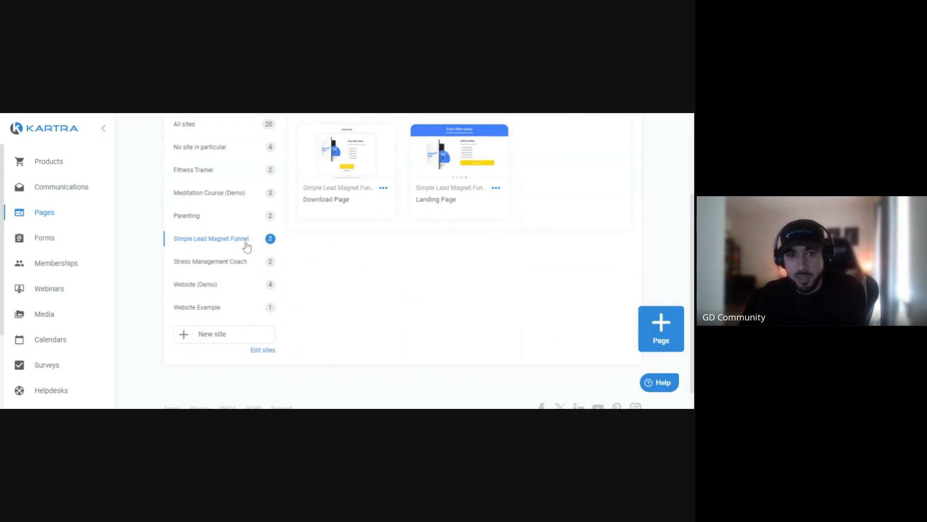
pyautogui.scroll(1, 234, 249)
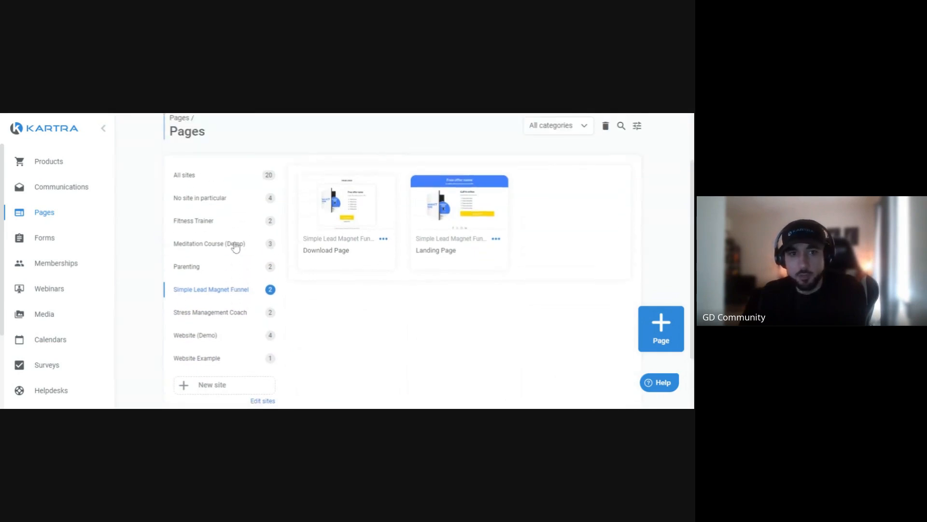
pyautogui.click(223, 247)
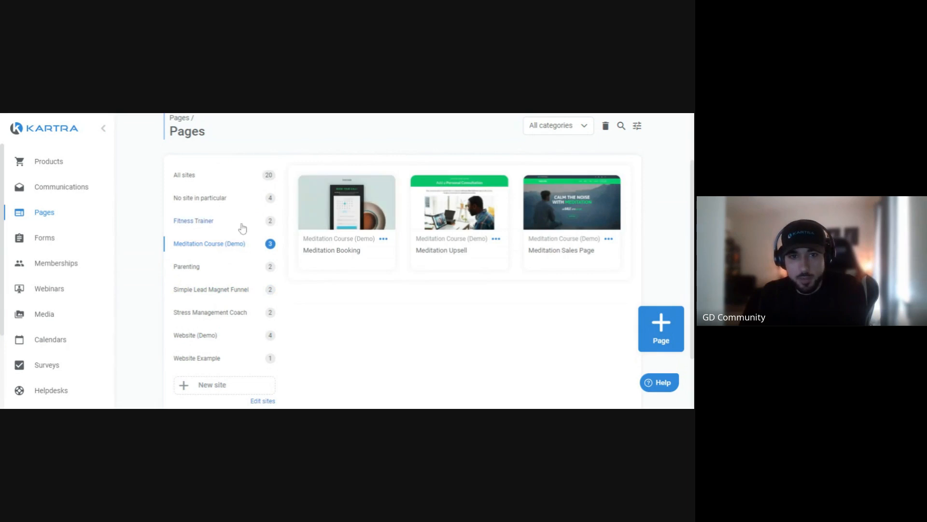
pyautogui.click(242, 228)
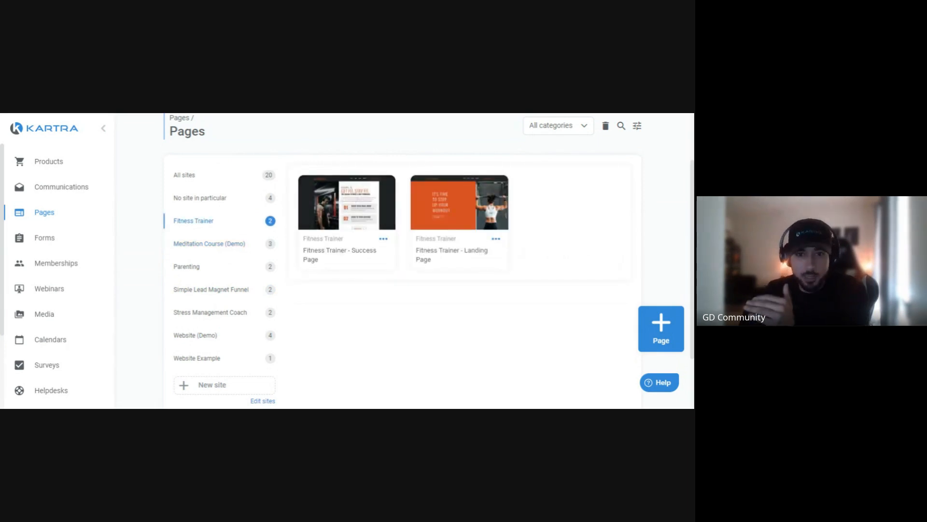
pyautogui.scroll(1, 355, 261)
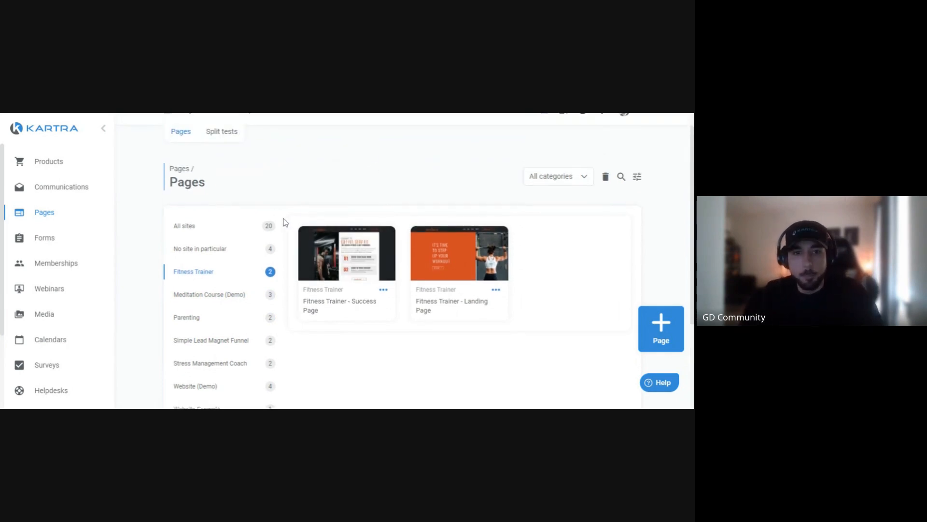
pyautogui.scroll(1, 437, 193)
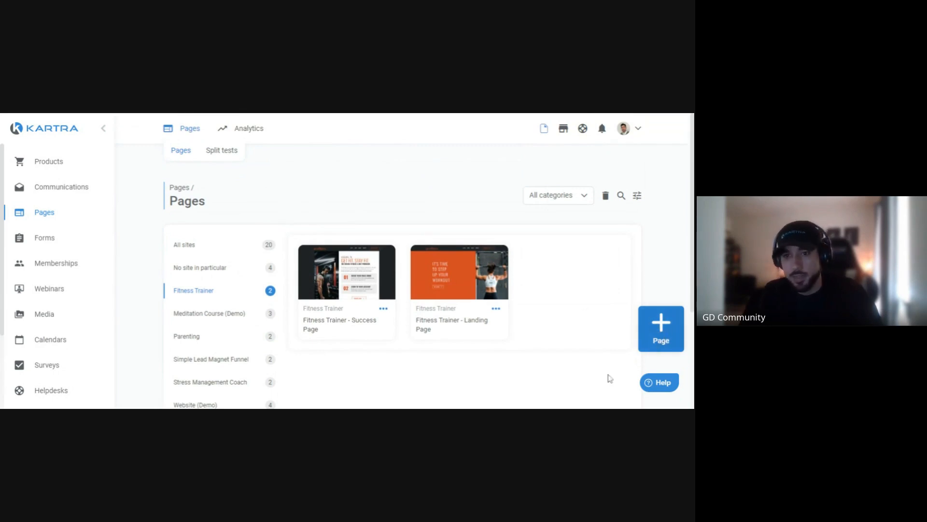
# Start a new page and filter the template gallery by the Long Sales Pages page type
pyautogui.scroll(-2, 363, 200)
pyautogui.scroll(2, 130, 173)
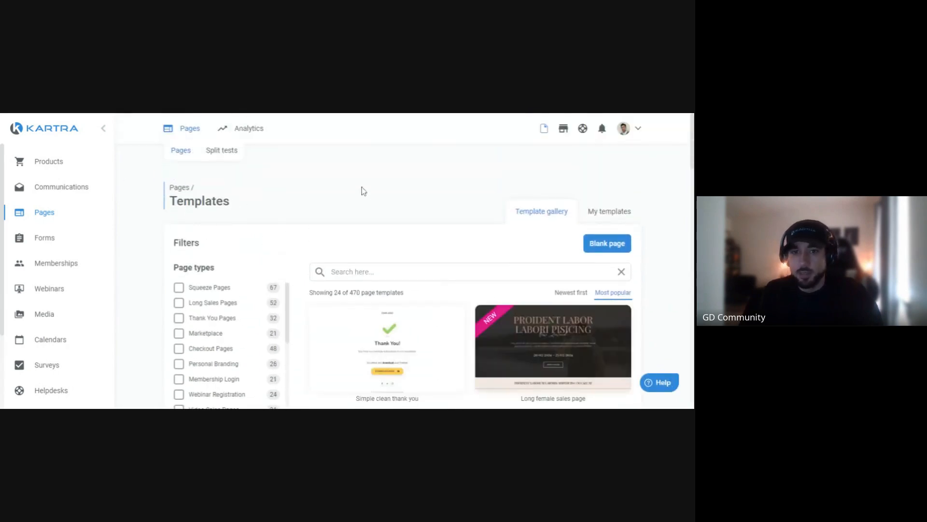
pyautogui.scroll(-2, 364, 190)
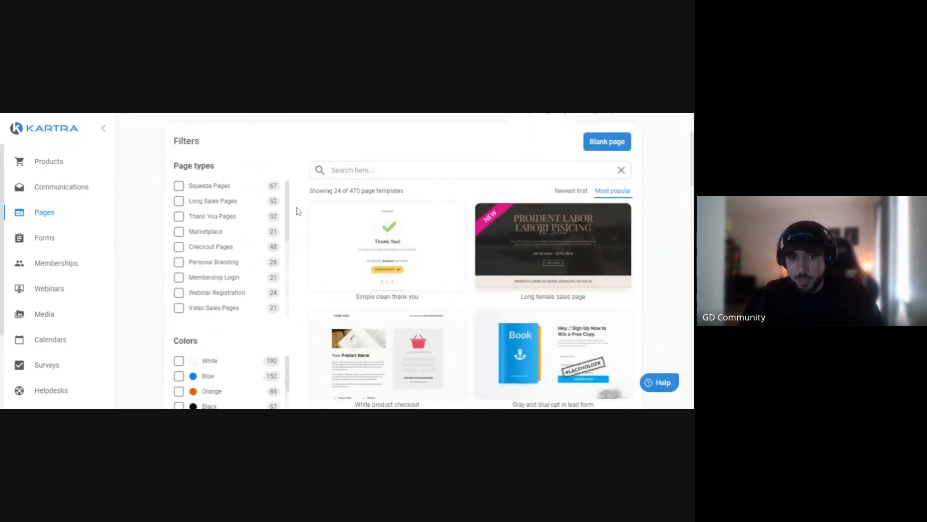
pyautogui.scroll(-1, 239, 211)
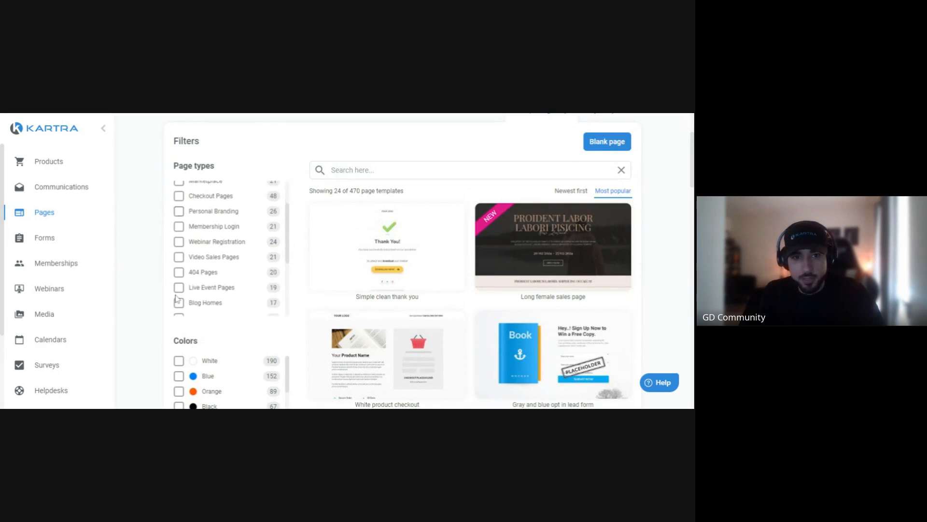
pyautogui.scroll(1, 230, 251)
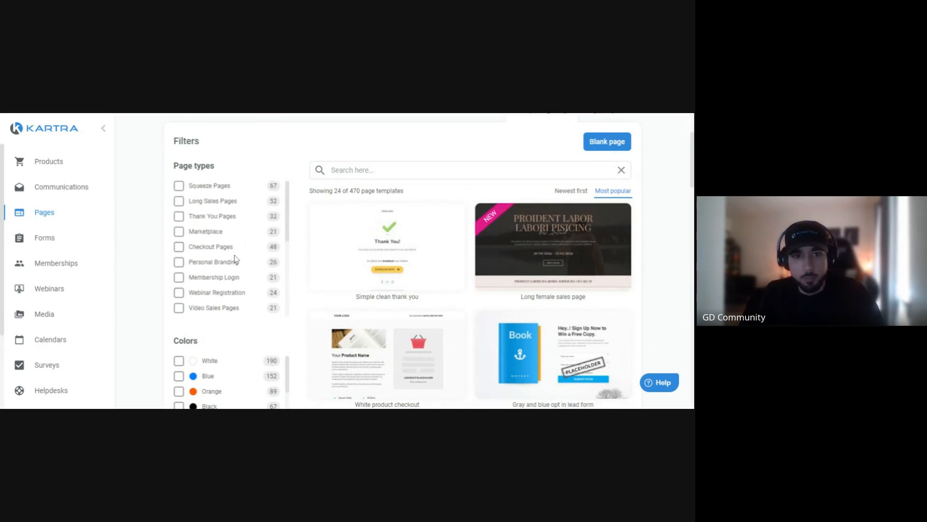
pyautogui.click(178, 201)
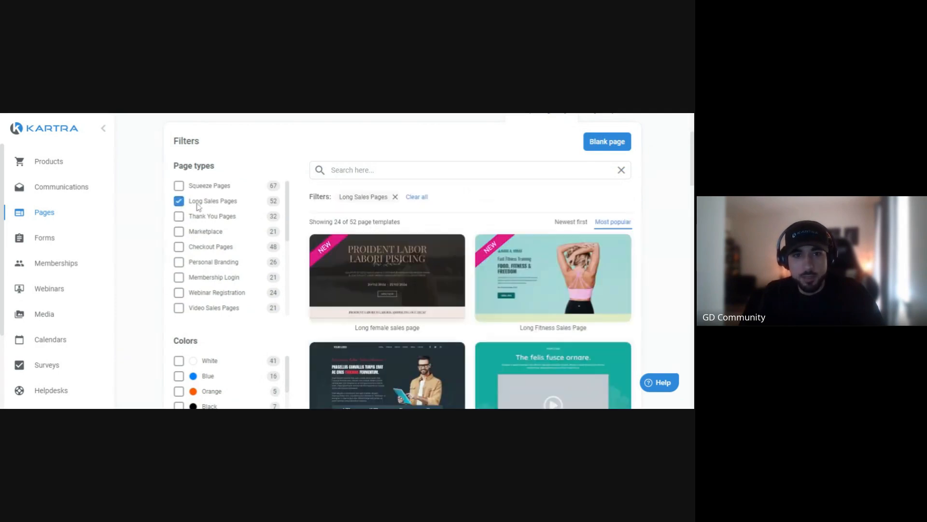
# Narrow the long sales page templates to the color Blue and browse the matching designs
pyautogui.scroll(-2, 432, 208)
pyautogui.scroll(-1, 250, 210)
pyautogui.scroll(-3, 213, 290)
pyautogui.scroll(3, 224, 284)
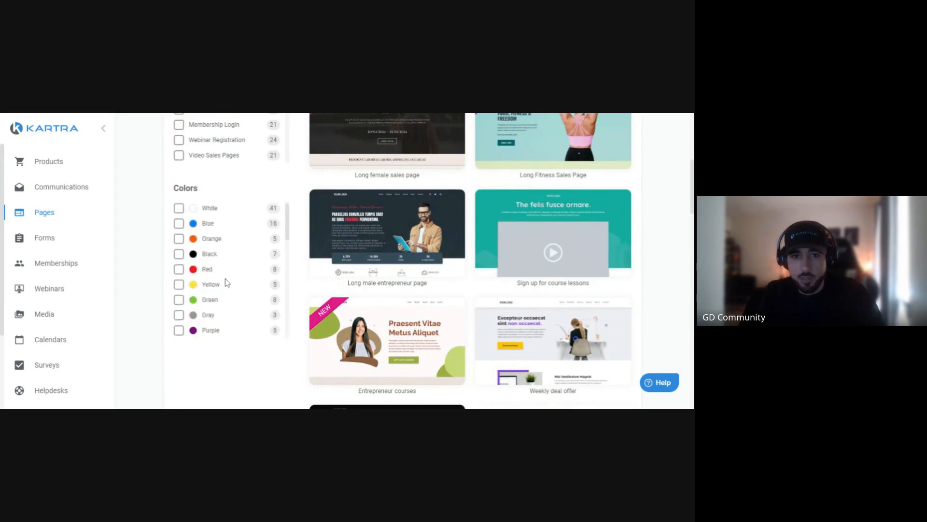
pyautogui.scroll(1, 227, 283)
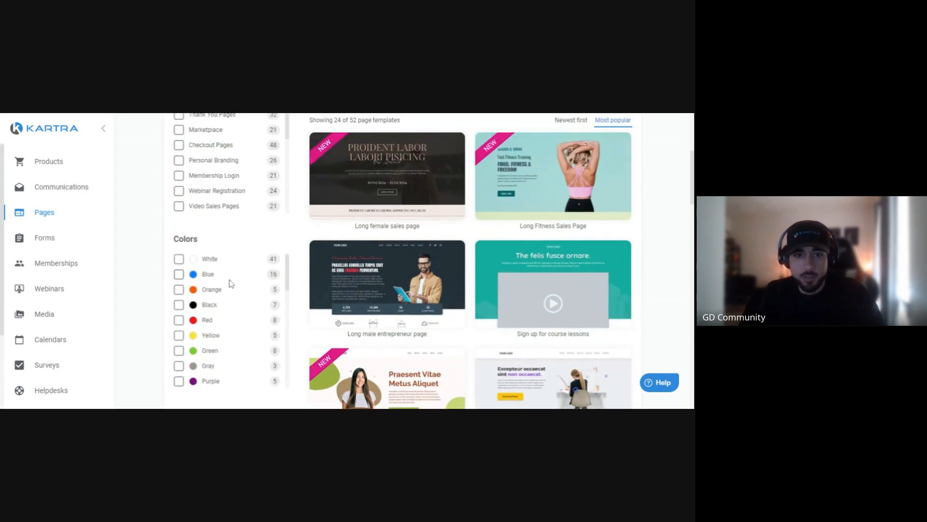
pyautogui.click(176, 276)
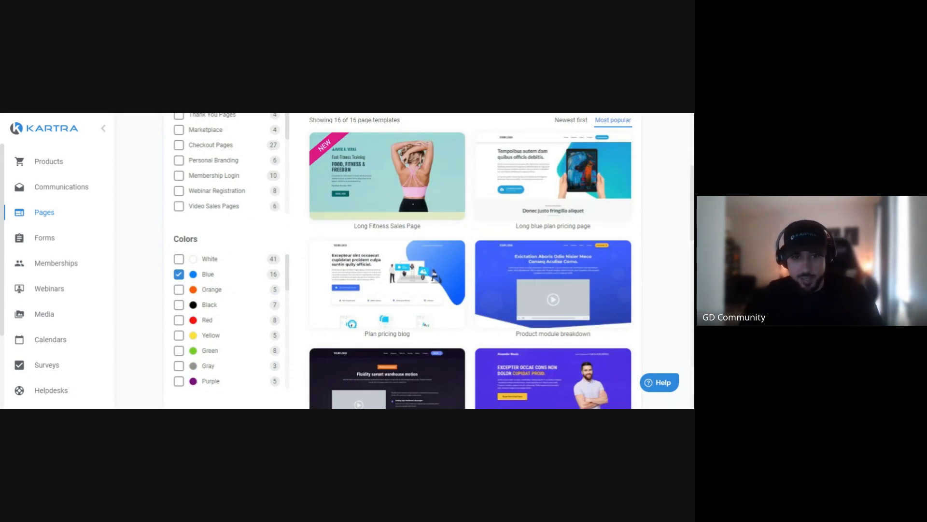
pyautogui.scroll(-4, 483, 201)
pyautogui.scroll(1, 461, 259)
pyautogui.scroll(4, 462, 259)
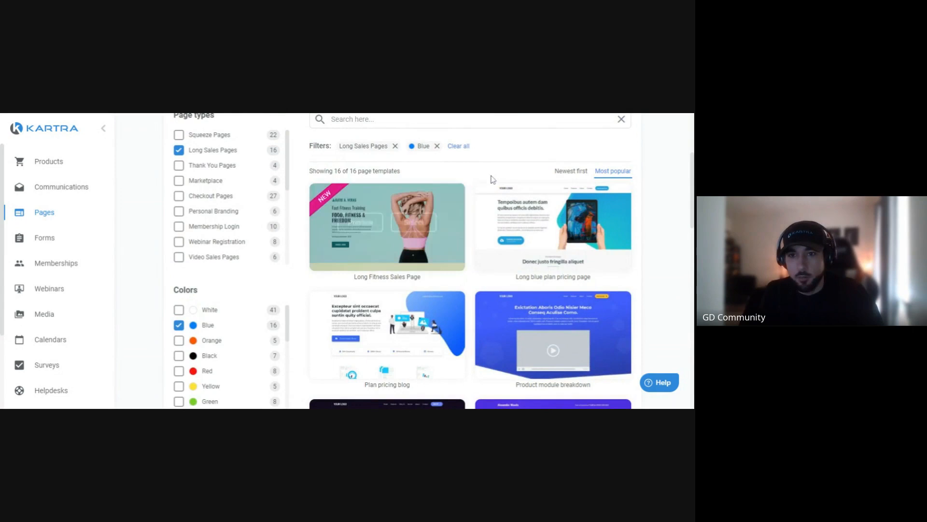
pyautogui.scroll(2, 405, 199)
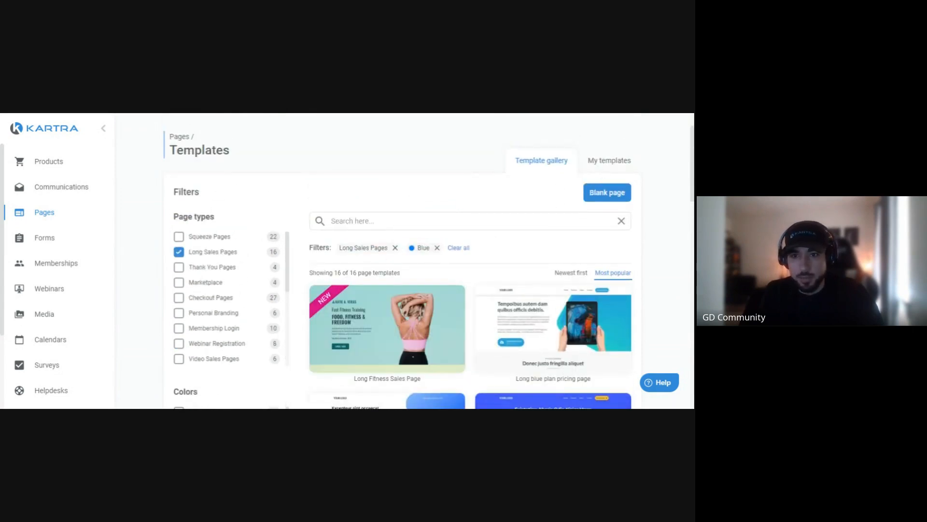
# Sort the filtered page templates by newest first
pyautogui.click(440, 221)
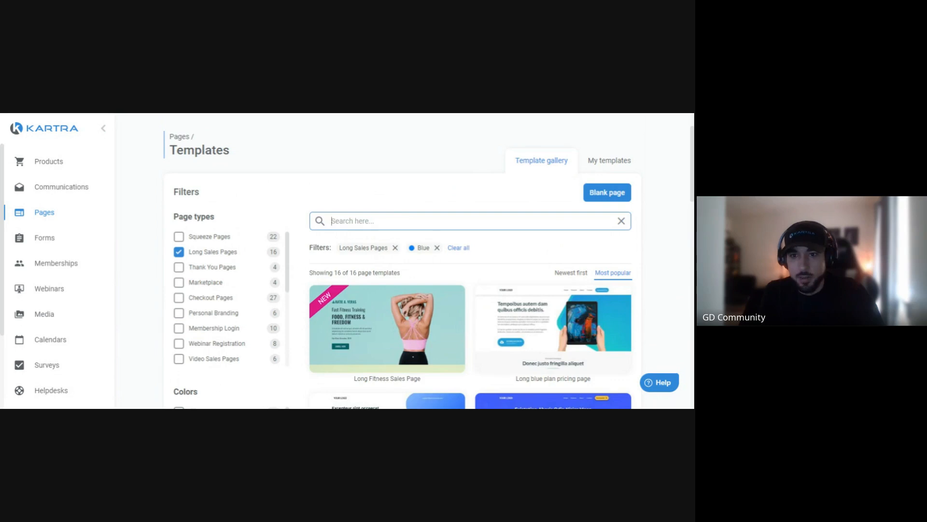
pyautogui.scroll(-3, 520, 193)
pyautogui.scroll(1, 520, 192)
pyautogui.click(571, 171)
pyautogui.click(610, 174)
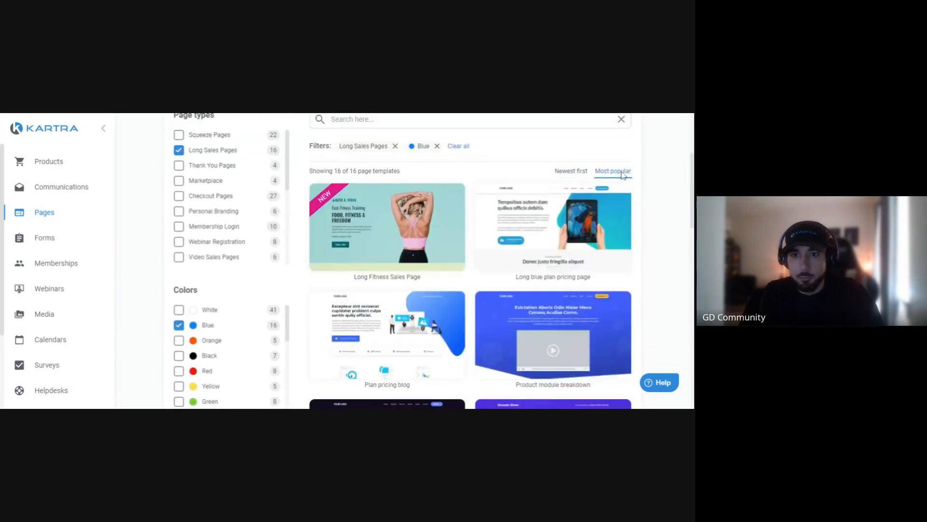
pyautogui.click(574, 174)
pyautogui.moveTo(414, 223)
pyautogui.scroll(-3, 411, 223)
pyautogui.scroll(3, 411, 212)
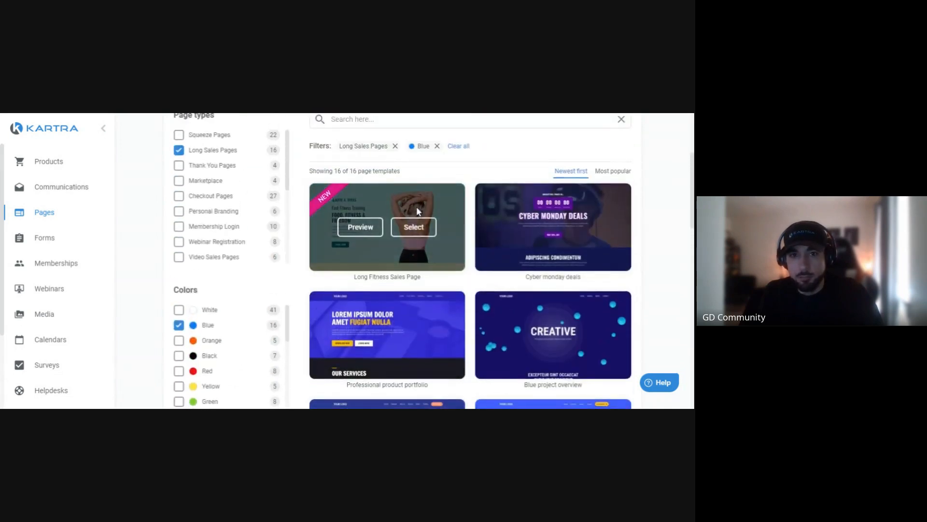
# Create a page named Page Demonstration from the Long Fitness Sales Page template, with no category and no site in particular
pyautogui.click(424, 233)
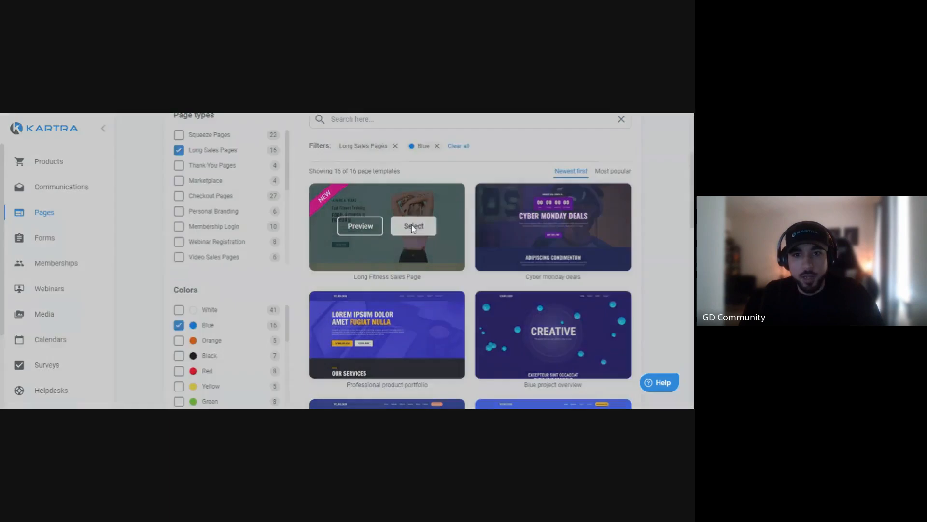
pyautogui.click(404, 204)
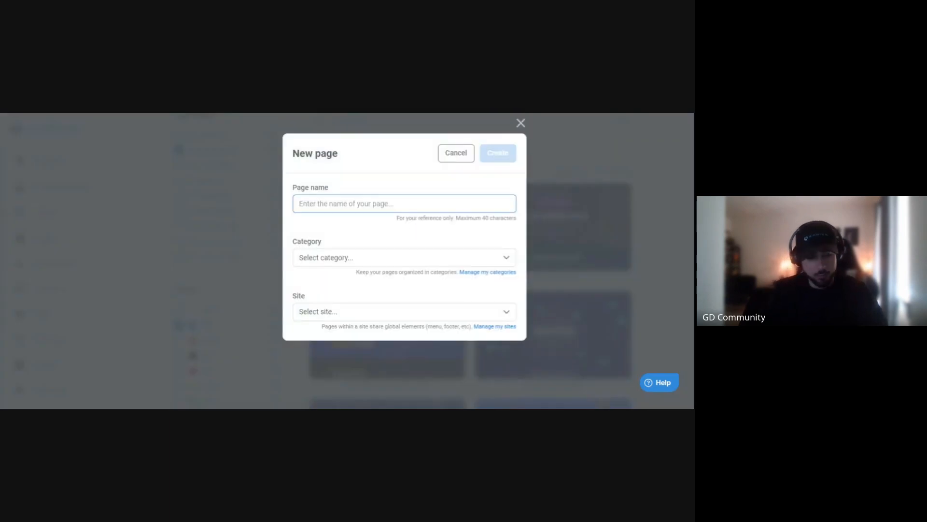
pyautogui.write('Page Demonstration')
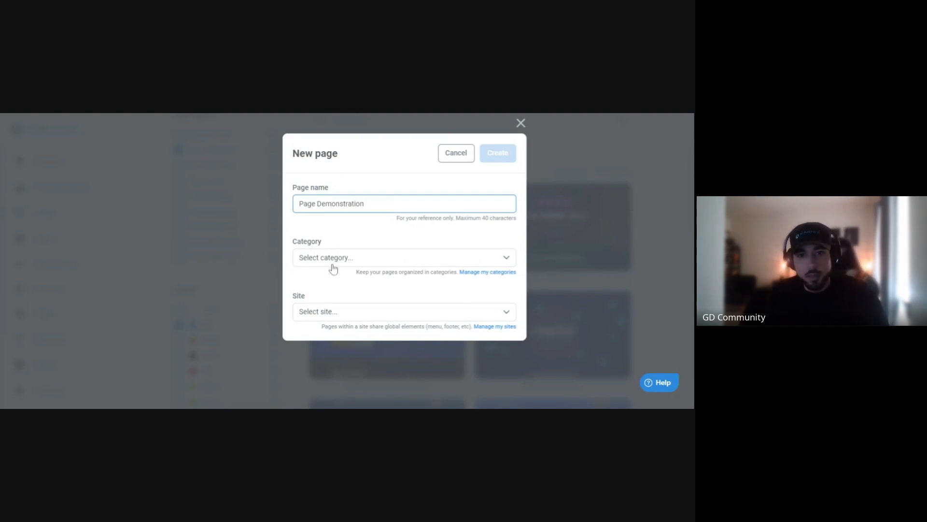
pyautogui.click(333, 268)
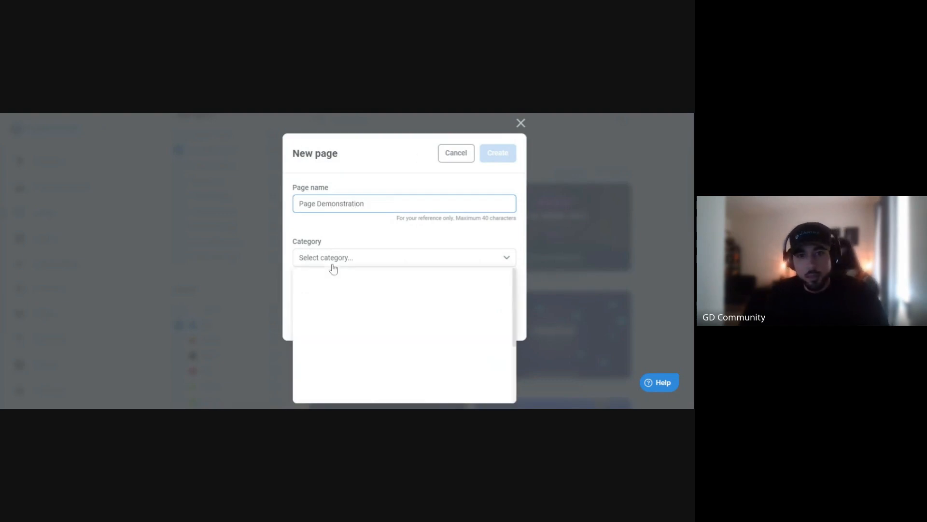
pyautogui.click(320, 298)
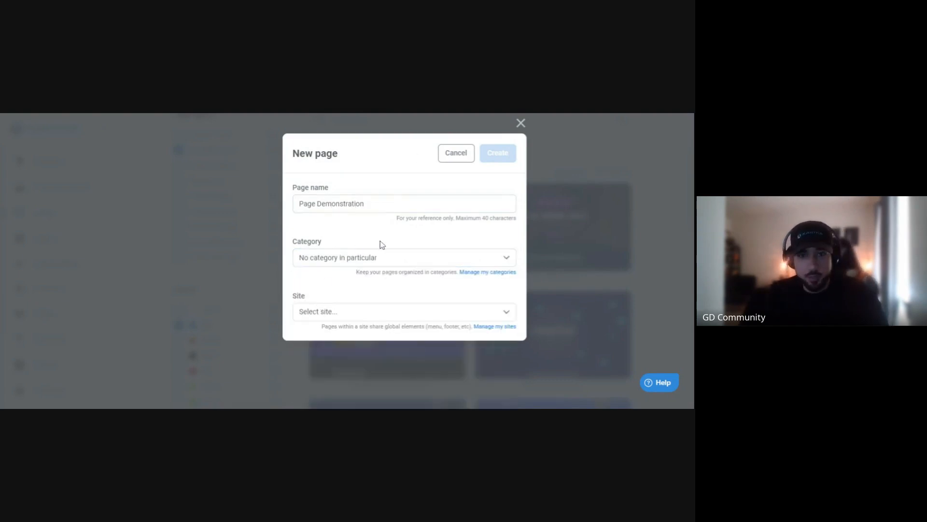
pyautogui.click(343, 312)
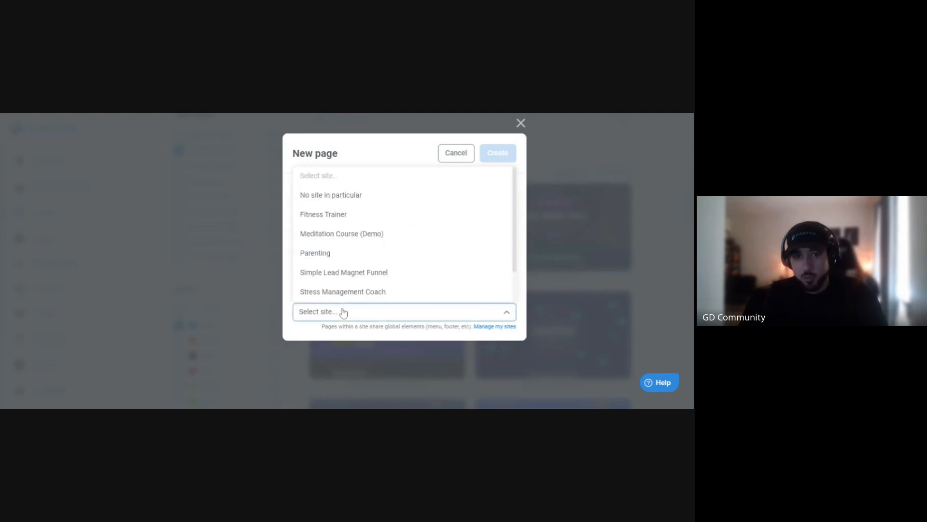
pyautogui.click(341, 197)
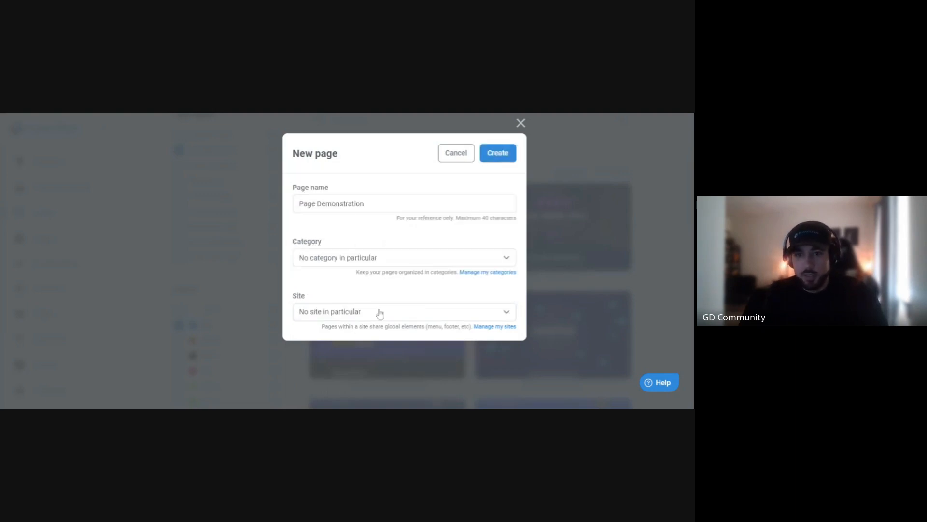
pyautogui.click(501, 153)
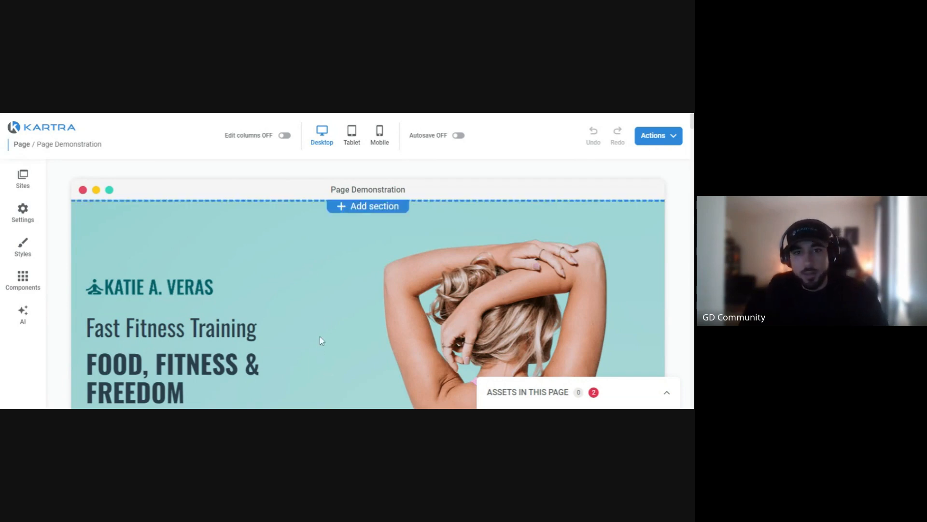
# Look through the template sections of the new page in the page editor and return to its hero section
pyautogui.scroll(-2, 375, 273)
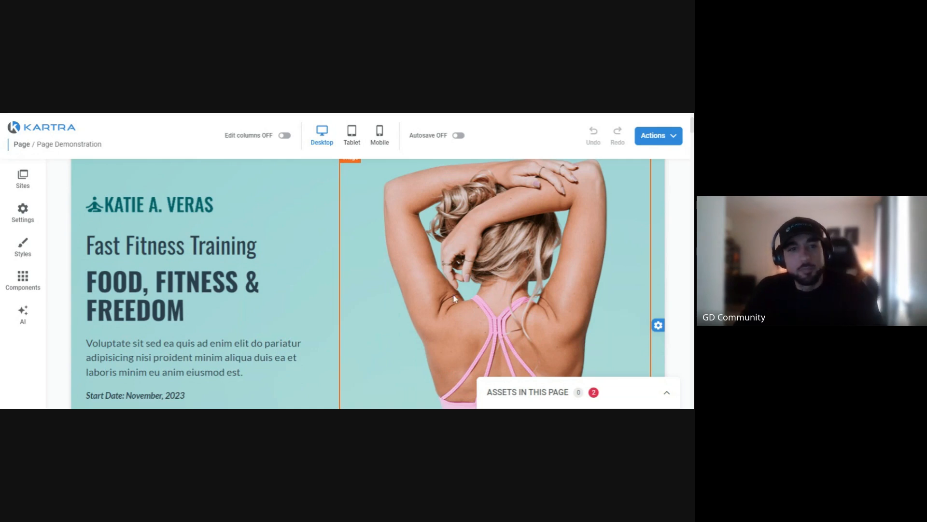
pyautogui.scroll(-2, 454, 299)
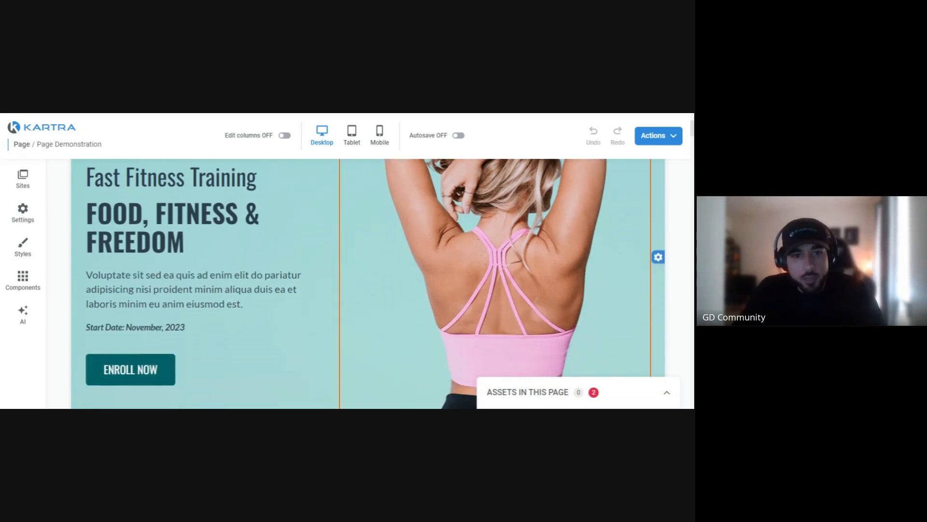
pyautogui.scroll(-10, 454, 298)
pyautogui.scroll(-14, 454, 299)
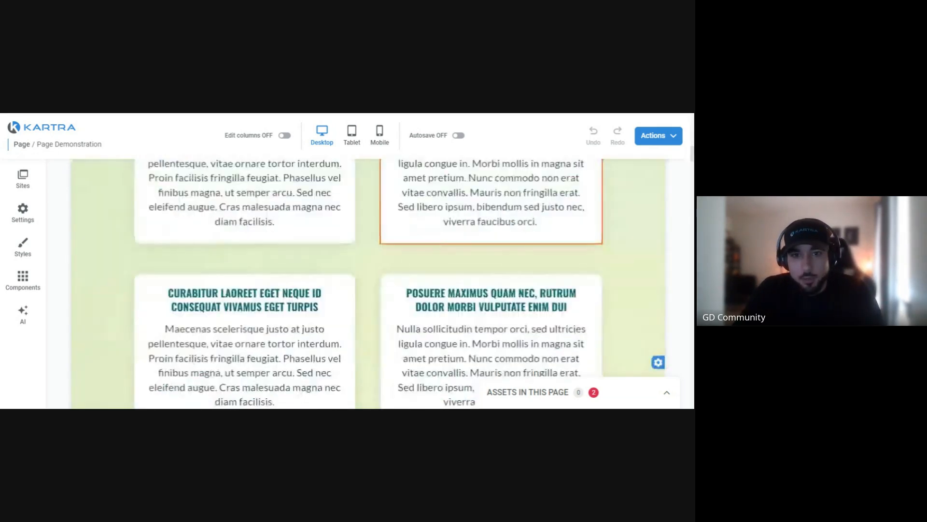
pyautogui.scroll(20, 367, 284)
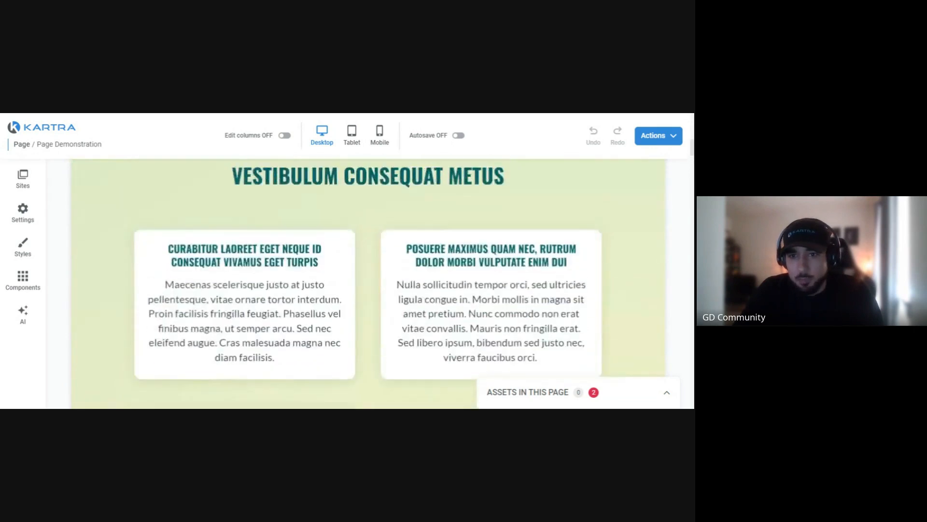
pyautogui.scroll(2, 367, 284)
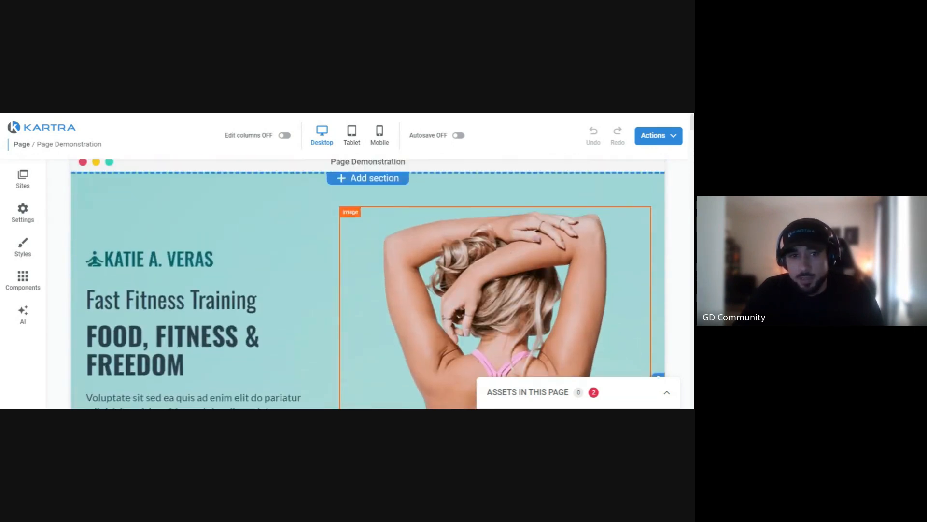
# Show the editing options of section 1 and look over the hero's headings, text and enroll button
pyautogui.scroll(-3, 367, 284)
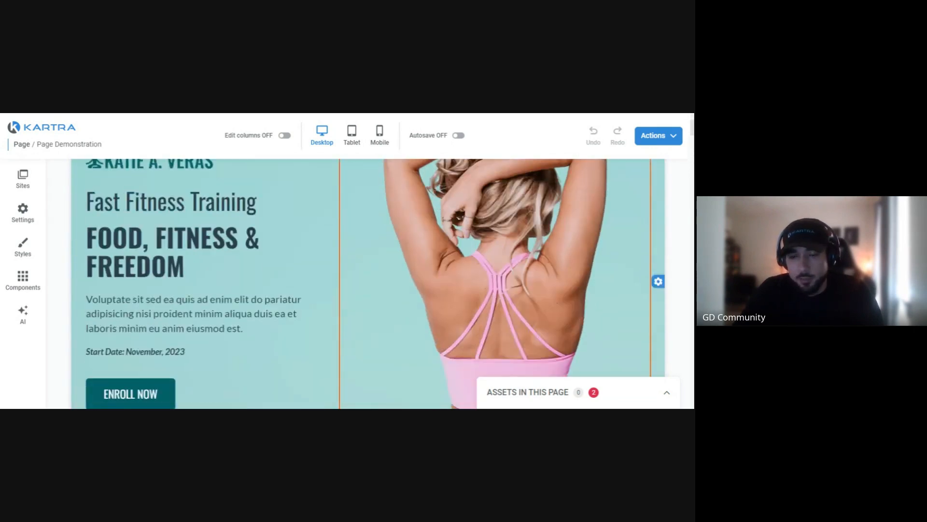
pyautogui.click(659, 284)
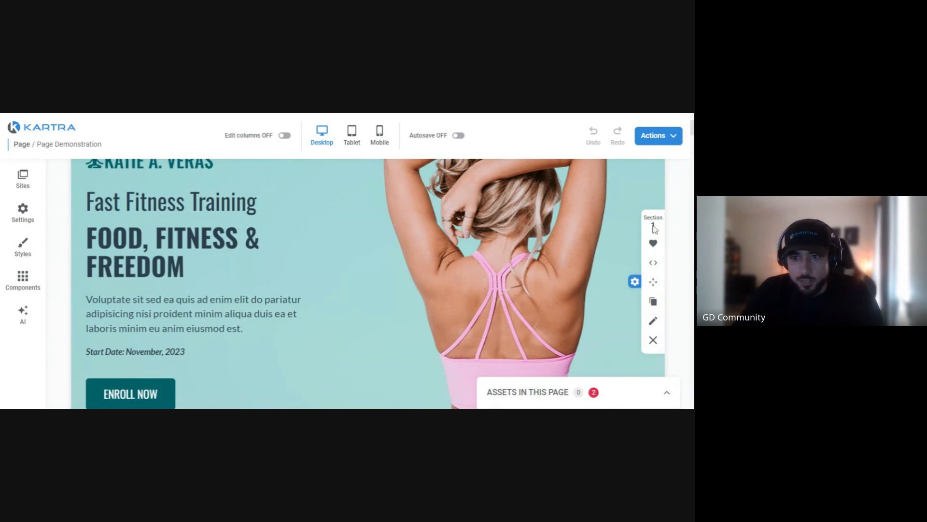
pyautogui.scroll(-4, 566, 290)
pyautogui.scroll(2, 567, 289)
pyautogui.scroll(5, 567, 294)
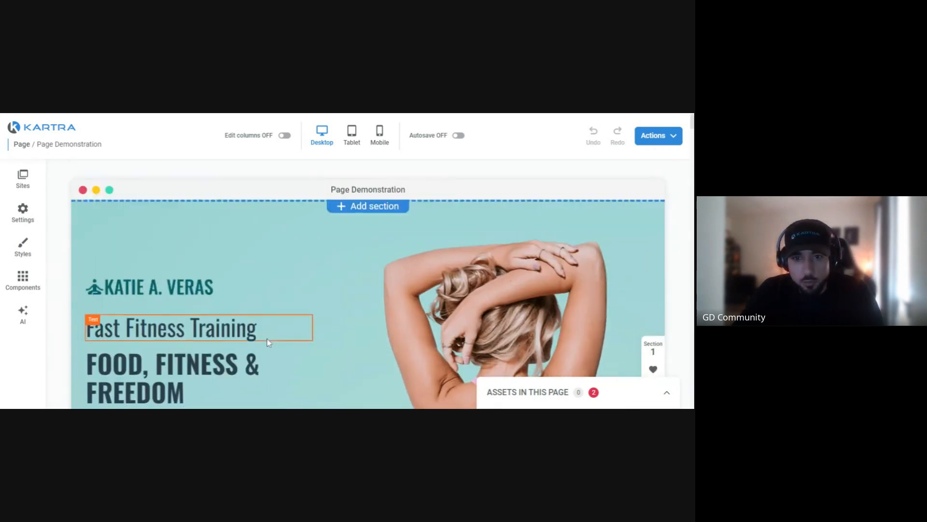
pyautogui.scroll(-2, 379, 227)
pyautogui.scroll(-3, 294, 285)
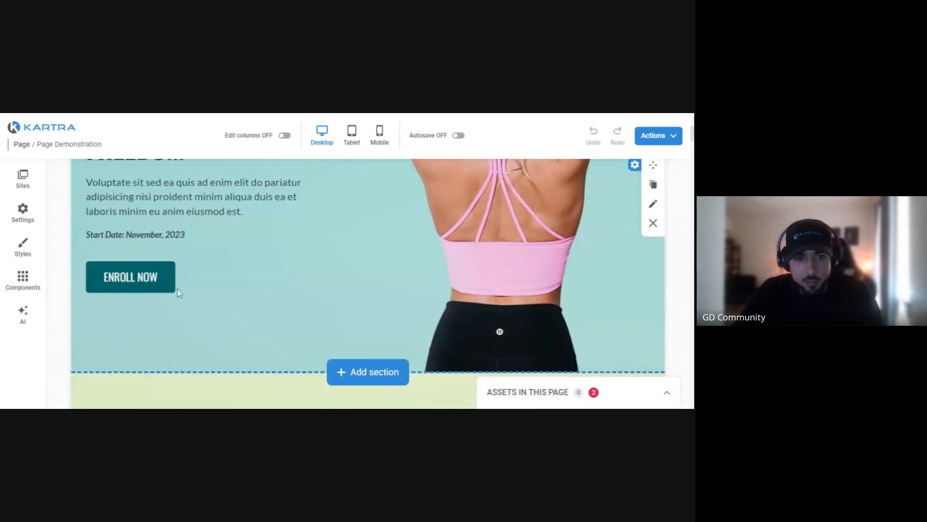
# Show the editing options of section 2 and look over its text cards below the hero
pyautogui.scroll(-5, 277, 304)
pyautogui.scroll(-1, 278, 303)
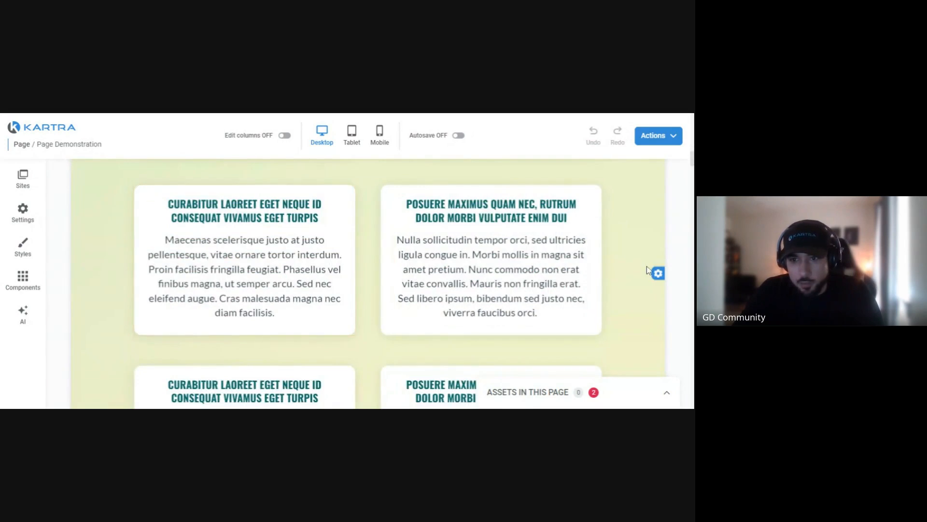
pyautogui.scroll(-1, 605, 284)
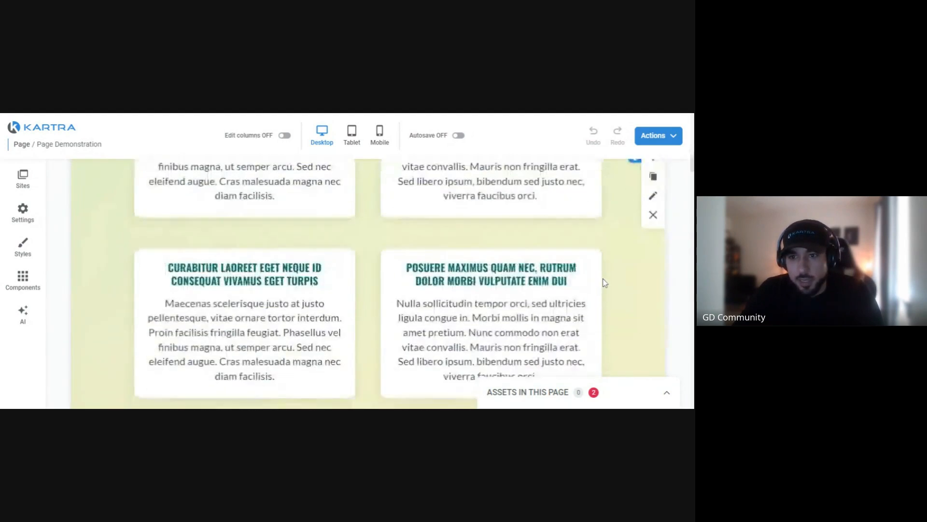
pyautogui.scroll(-1, 604, 280)
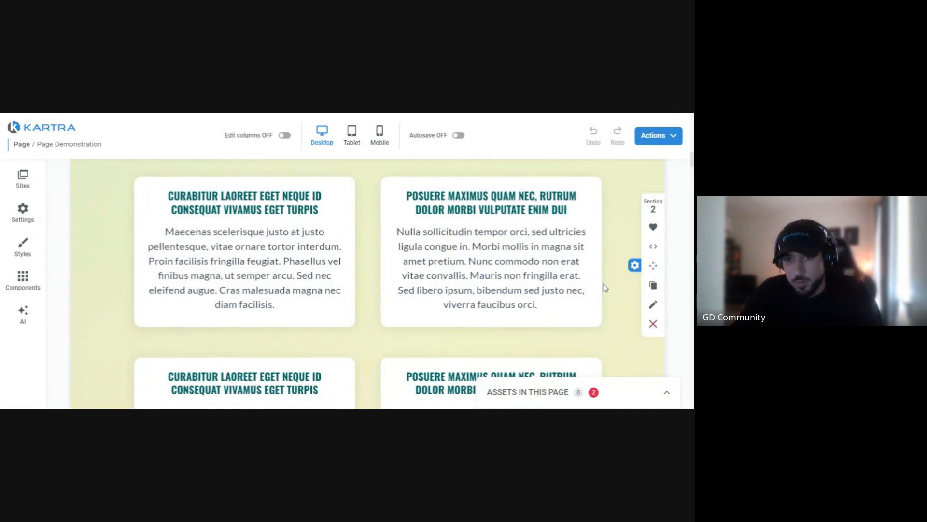
pyautogui.scroll(5, 604, 286)
pyautogui.scroll(2, 605, 287)
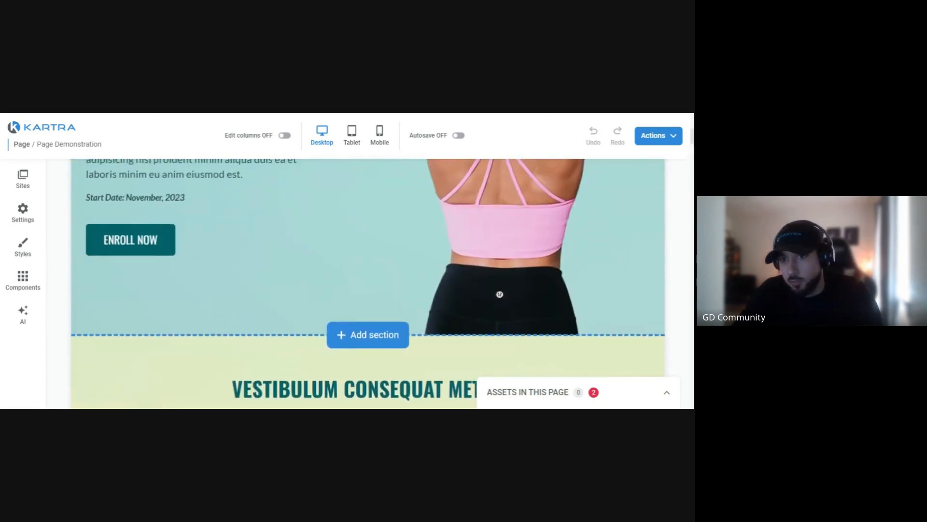
# Look through the page sections from the text cards down to the fitness image gallery under Client Results
pyautogui.scroll(-6, 635, 212)
pyautogui.scroll(-3, 605, 287)
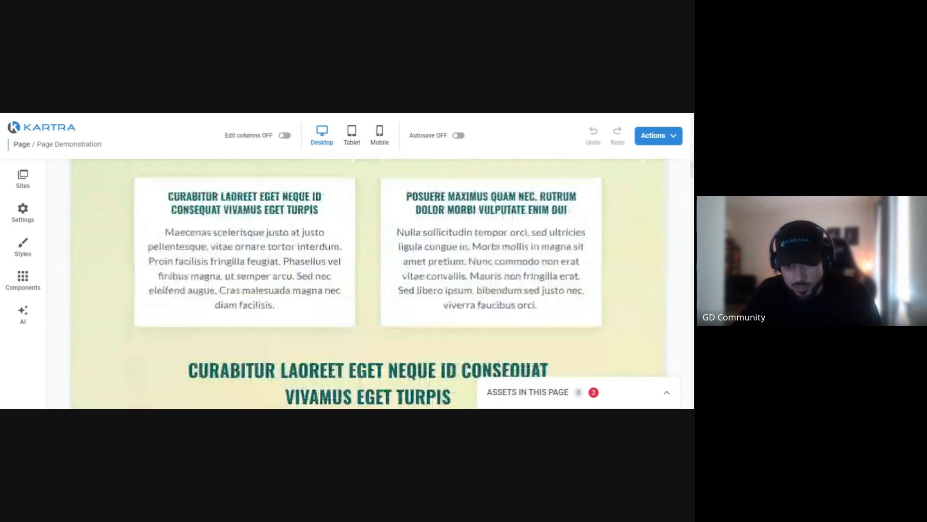
pyautogui.scroll(2, 604, 287)
pyautogui.scroll(-5, 602, 258)
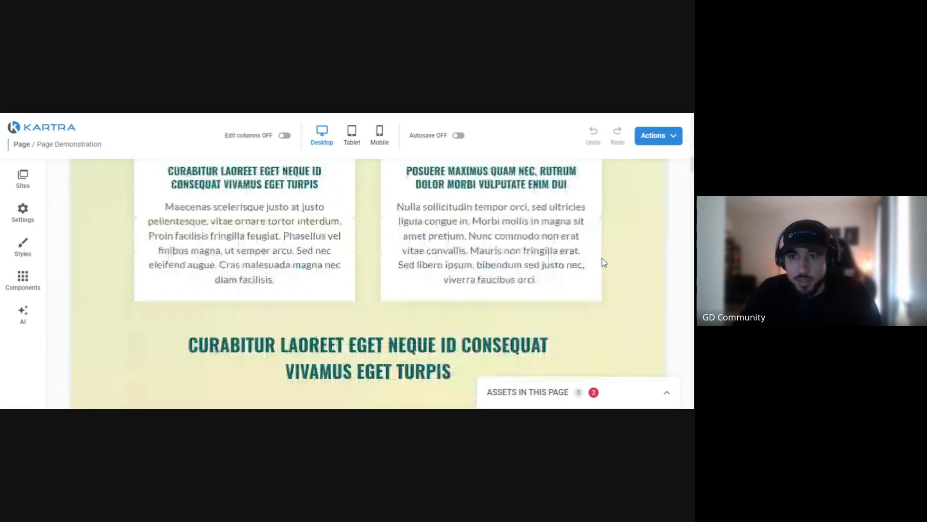
pyautogui.scroll(1, 602, 258)
pyautogui.scroll(-3, 602, 258)
pyautogui.scroll(3, 602, 258)
pyautogui.scroll(-3, 602, 258)
pyautogui.scroll(-12, 367, 283)
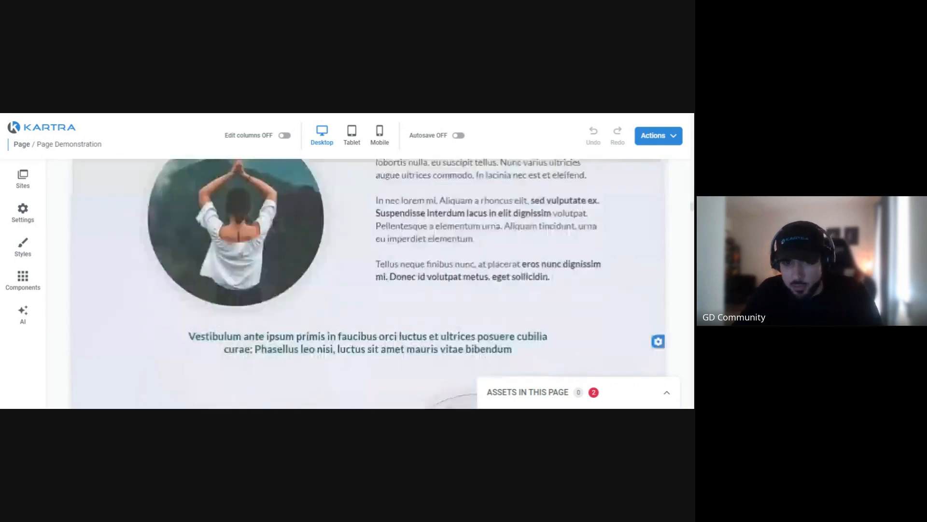
pyautogui.scroll(-15, 368, 283)
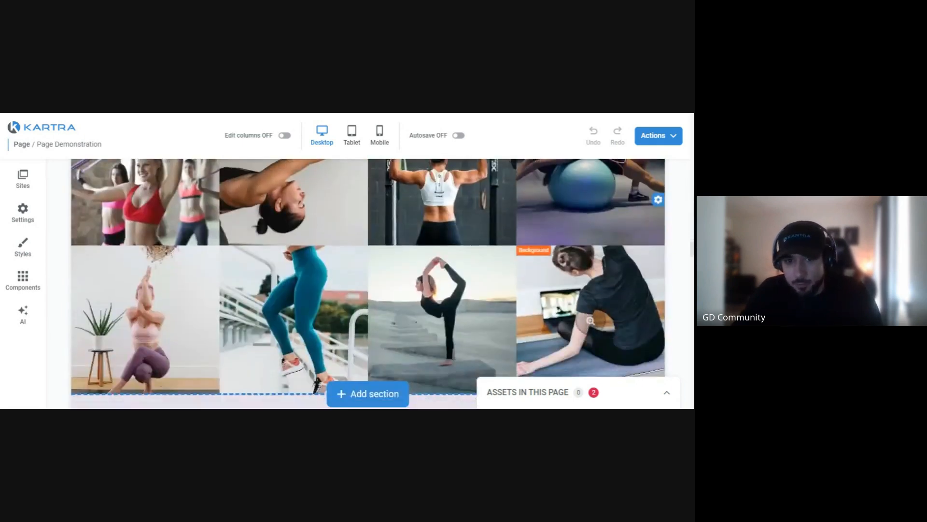
pyautogui.scroll(-3, 367, 284)
# Start adding a section directly above Client Results and view the Pricing Tables designs in the section library
pyautogui.scroll(15, 367, 284)
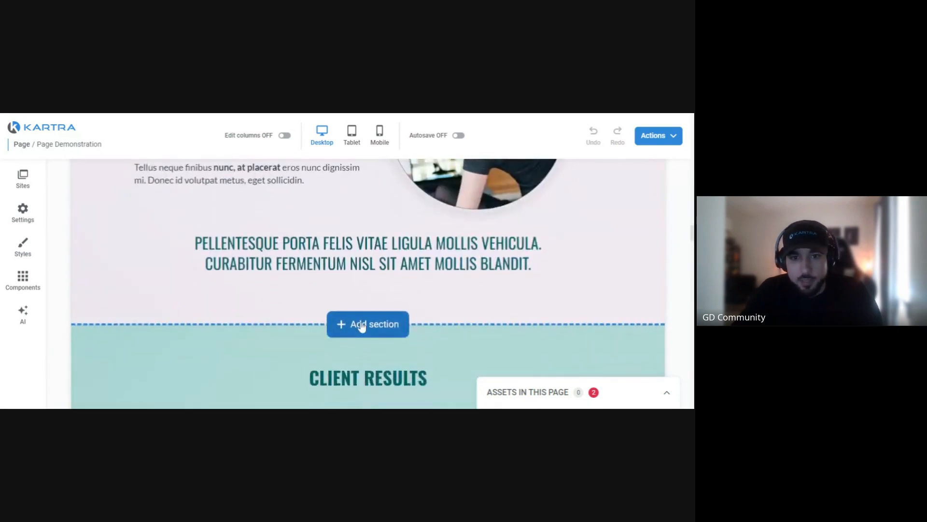
pyautogui.click(361, 326)
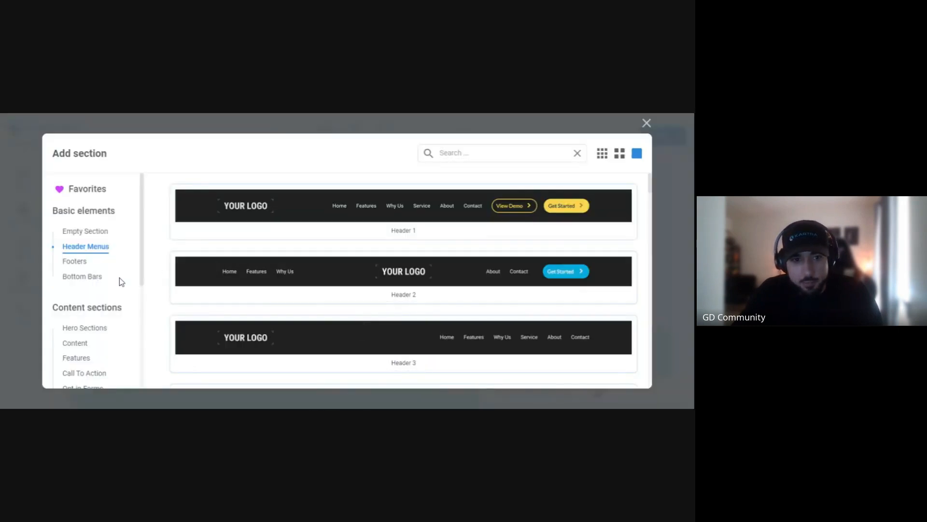
pyautogui.scroll(-2, 120, 280)
pyautogui.scroll(-4, 107, 273)
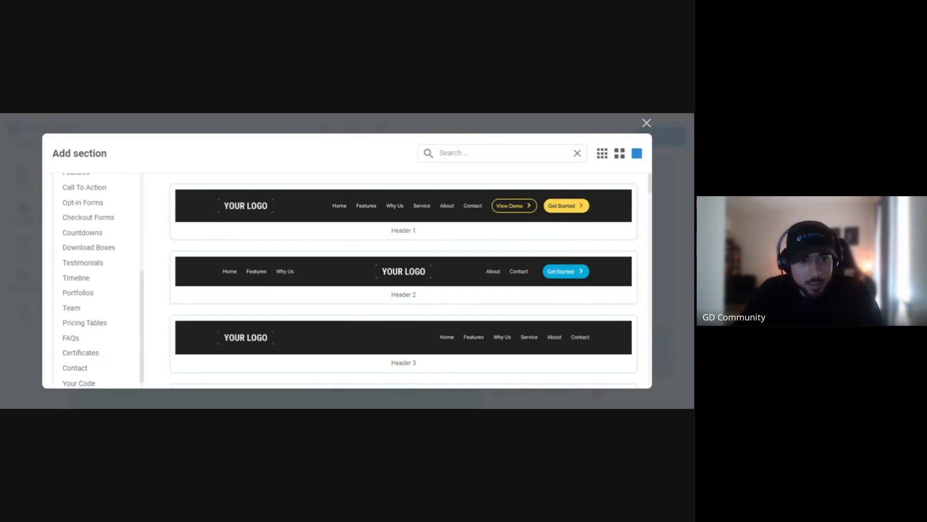
pyautogui.scroll(-1, 93, 336)
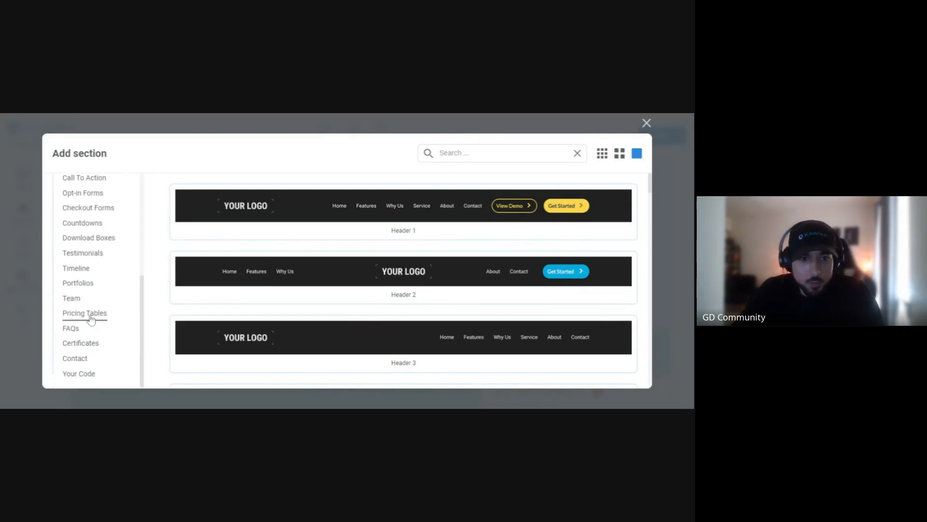
pyautogui.click(91, 318)
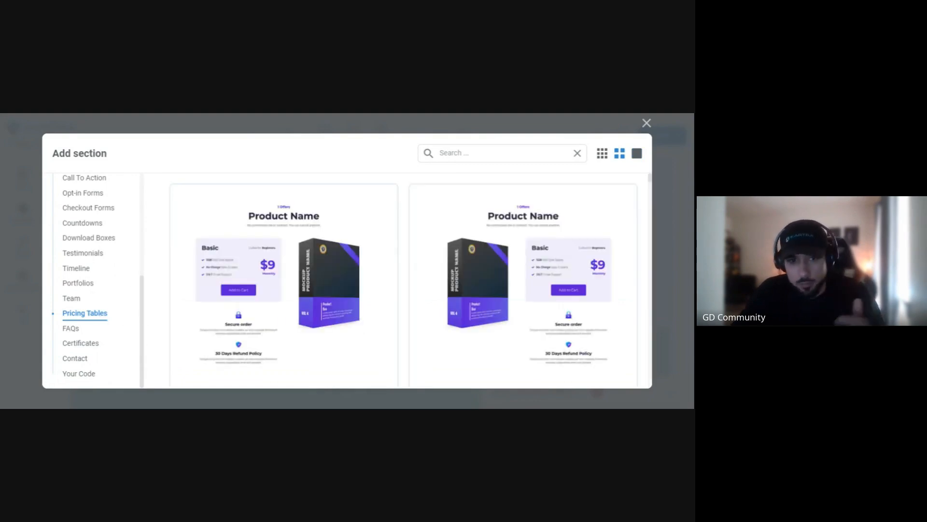
pyautogui.scroll(4, 107, 228)
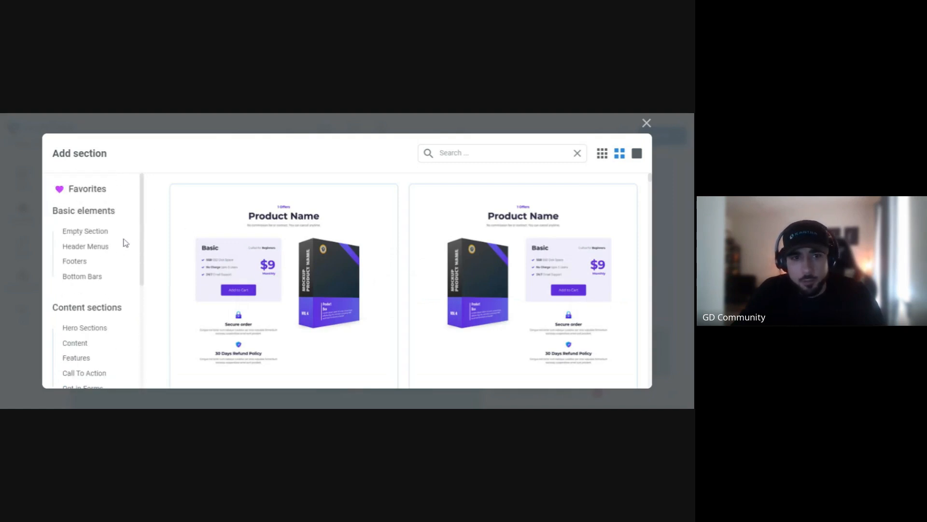
# Browse the favorite sections in the section library
pyautogui.click(86, 191)
pyautogui.scroll(-4, 223, 241)
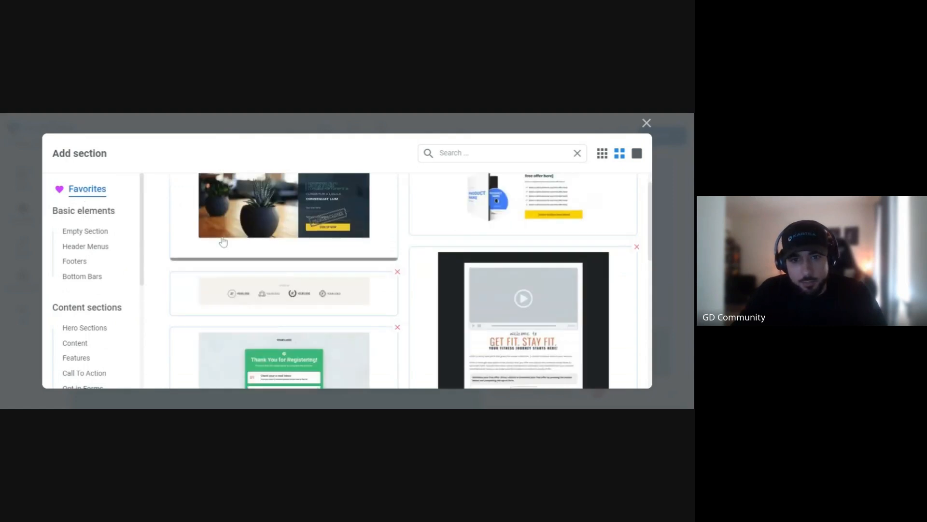
pyautogui.scroll(-3, 223, 241)
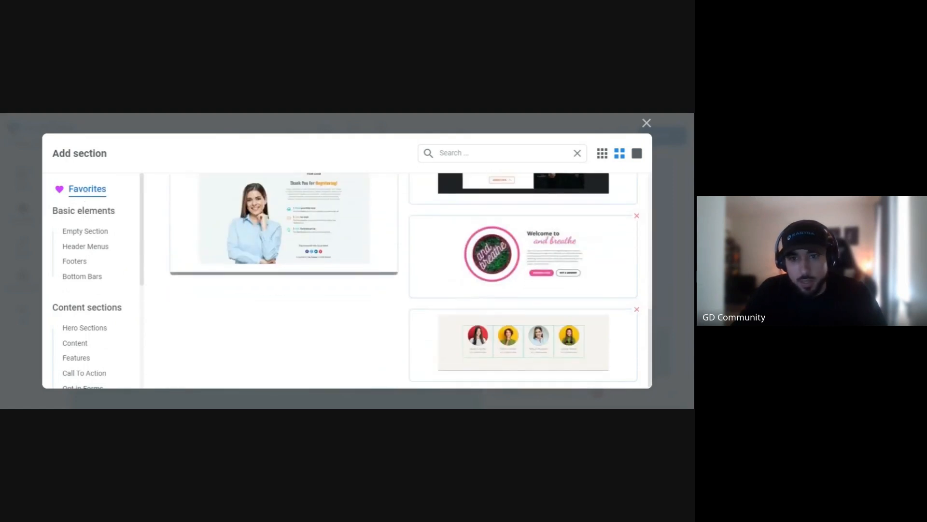
pyautogui.scroll(6, 284, 280)
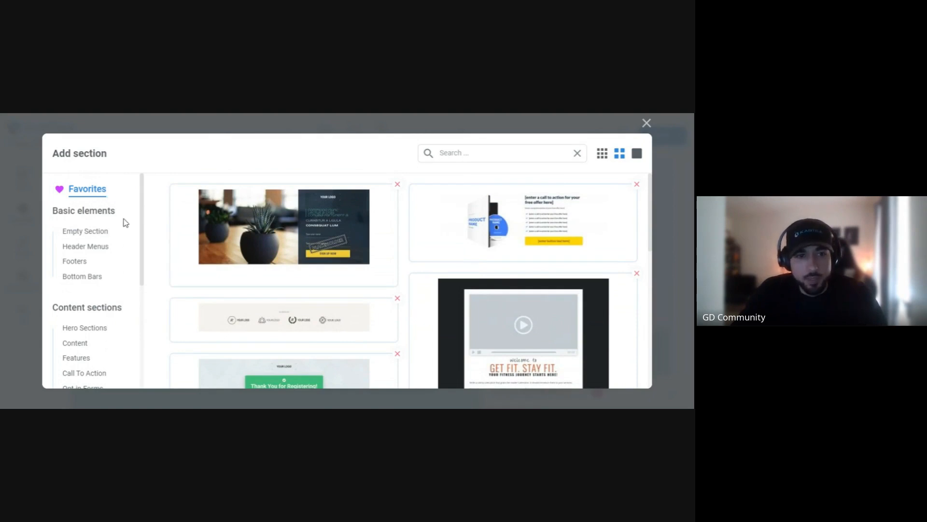
# Browse the Call To Action and Pricing Tables designs and insert the two-offer Pricing Plans section, Pricing table 1_grid_3, above Client Results
pyautogui.scroll(-3, 106, 252)
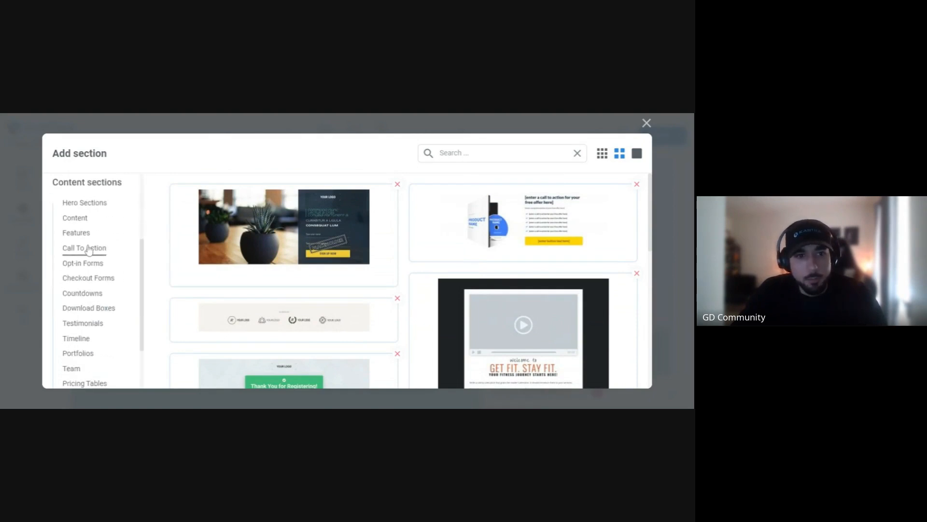
pyautogui.click(89, 248)
pyautogui.scroll(-2, 116, 314)
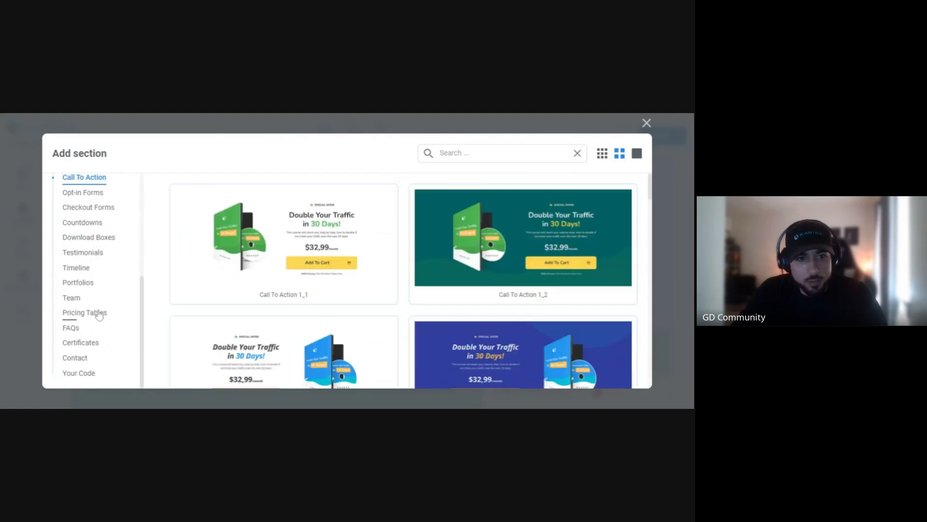
pyautogui.click(97, 313)
pyautogui.scroll(-5, 253, 282)
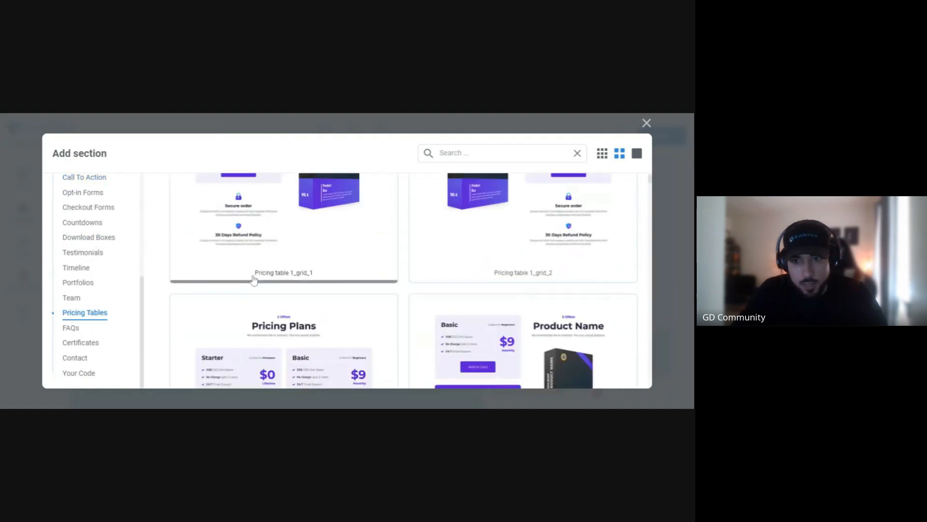
pyautogui.scroll(-6, 253, 280)
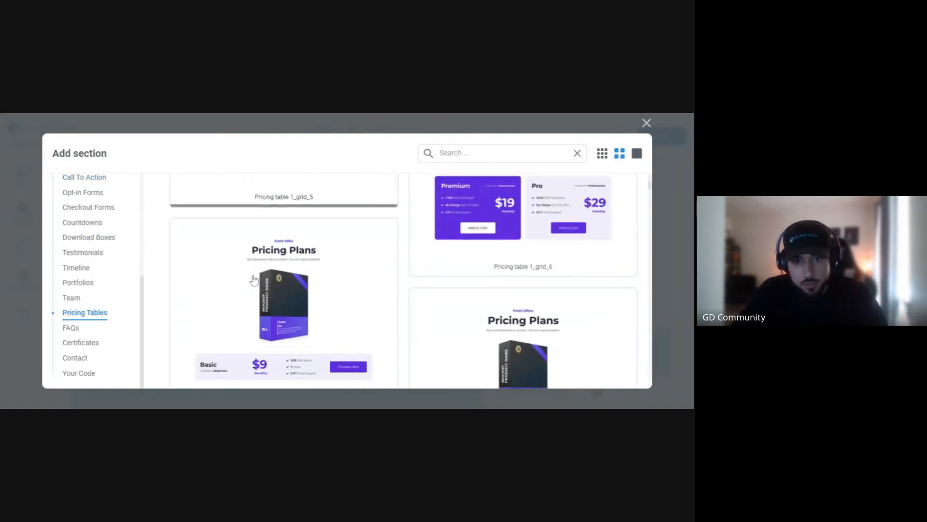
pyautogui.scroll(6, 254, 280)
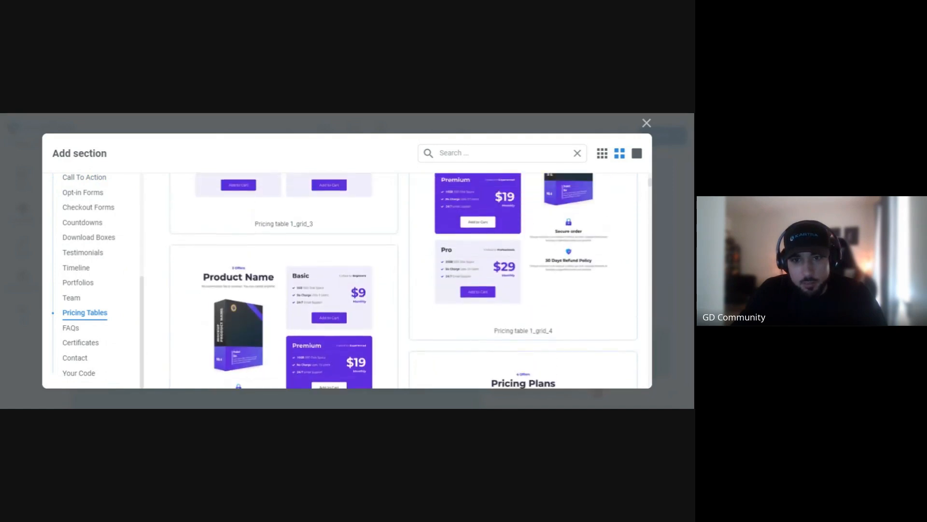
pyautogui.scroll(3, 499, 265)
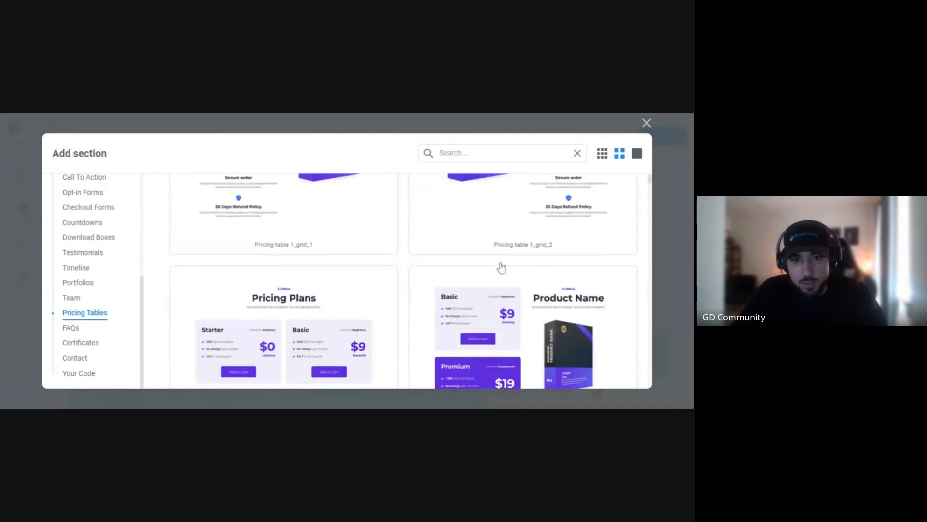
pyautogui.click(348, 312)
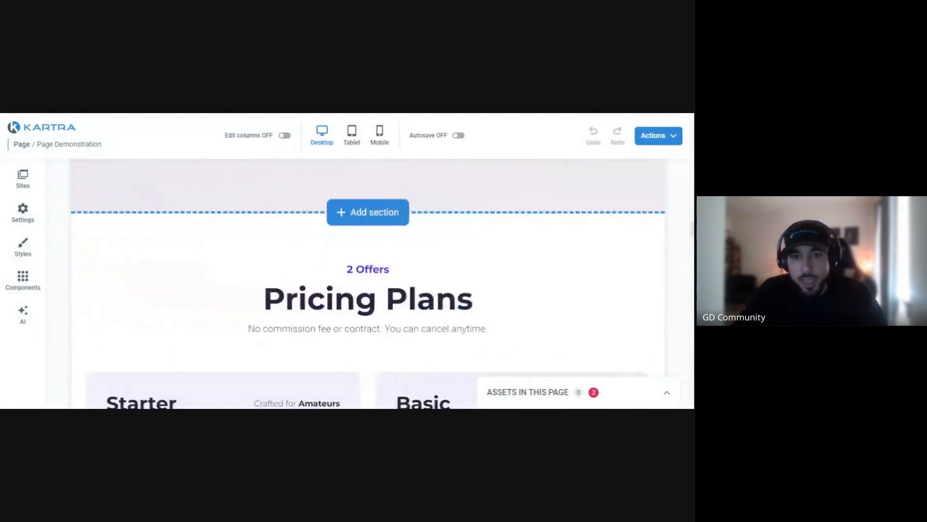
# Look over the new pricing section and select the Starter plan heading's text, leaving it without an edit
pyautogui.scroll(-5, 410, 276)
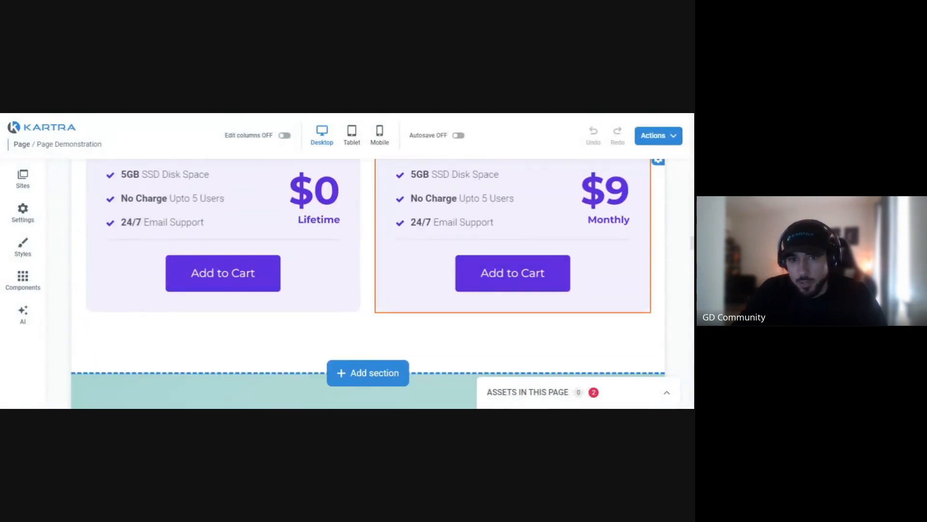
pyautogui.scroll(2, 366, 251)
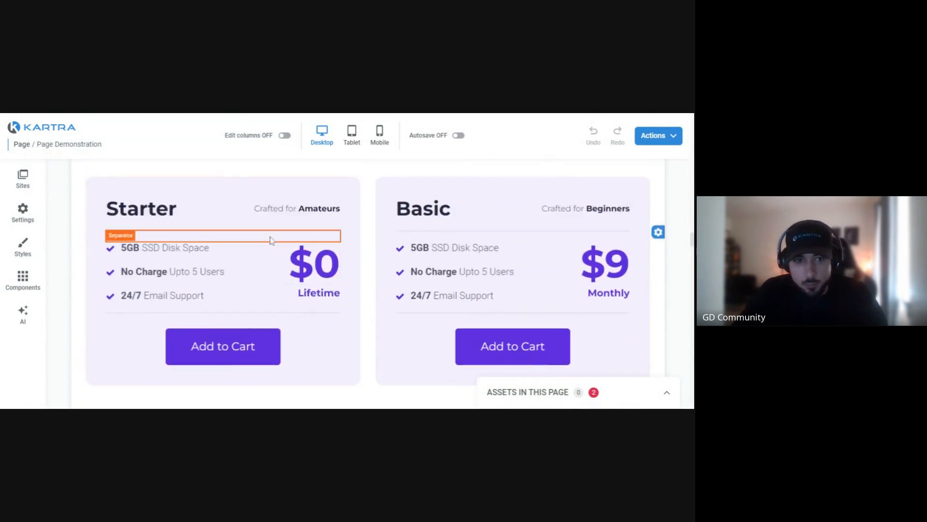
pyautogui.click(179, 213)
pyautogui.click(179, 212)
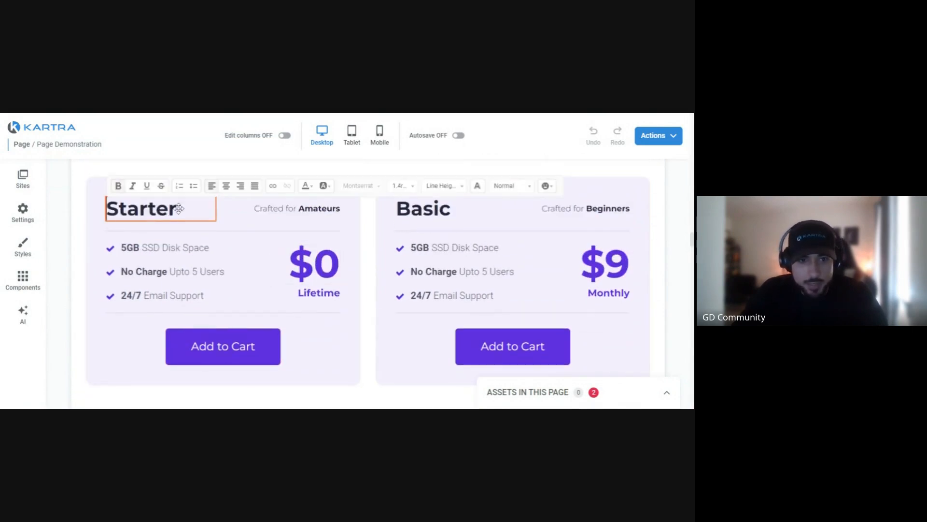
pyautogui.doubleClick(174, 210)
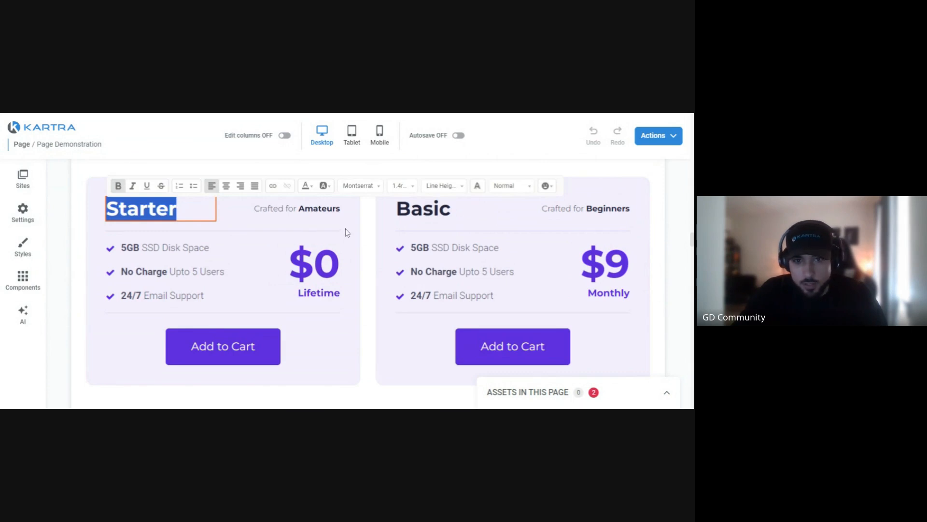
pyautogui.click(367, 230)
# Look over the Client Results image gallery below the new pricing section
pyautogui.scroll(-3, 368, 230)
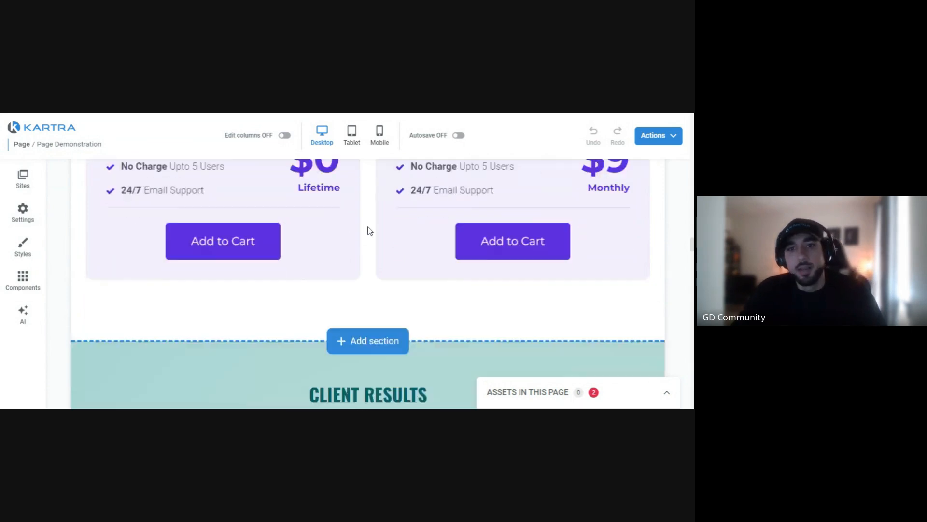
pyautogui.scroll(-10, 368, 230)
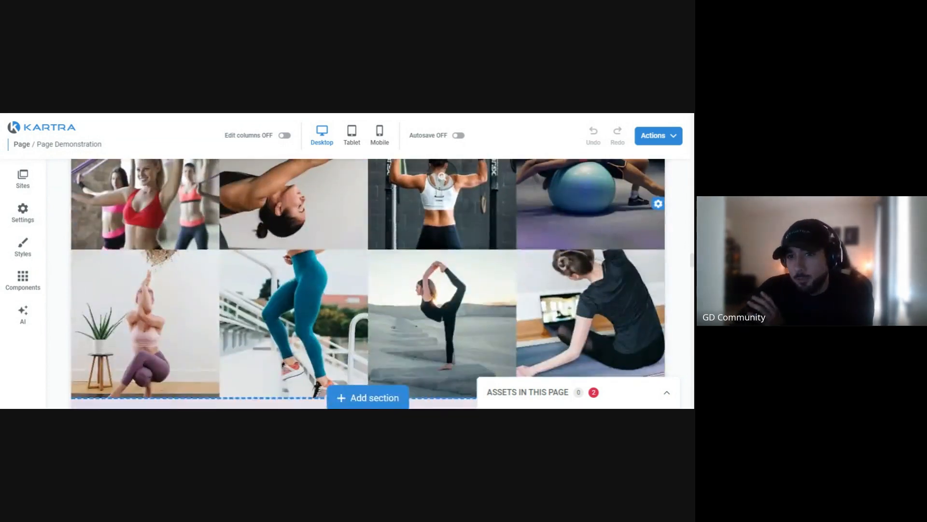
pyautogui.scroll(-2, 442, 262)
pyautogui.scroll(3, 442, 262)
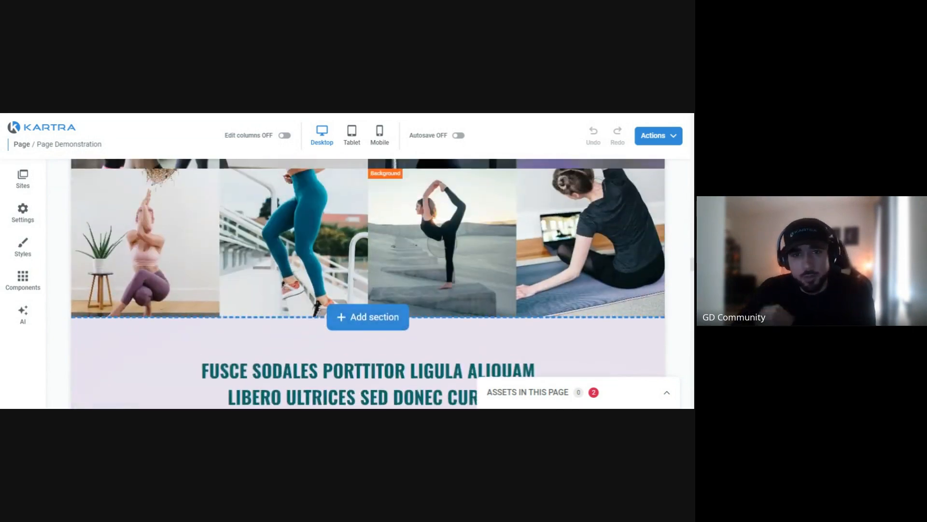
# Look over the page's sections from the image gallery and circular-photo content back up through About Coach to the hero section
pyautogui.scroll(10, 442, 262)
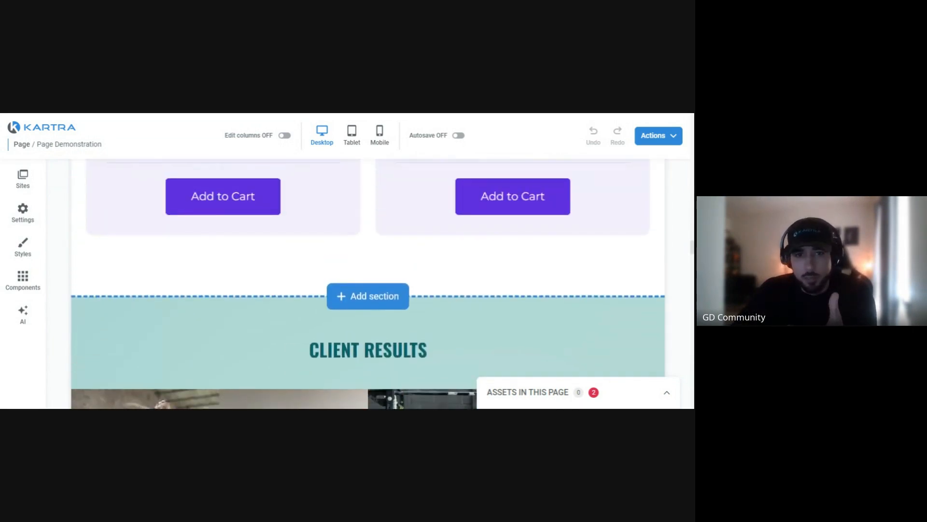
pyautogui.scroll(2, 442, 261)
pyautogui.scroll(-10, 441, 262)
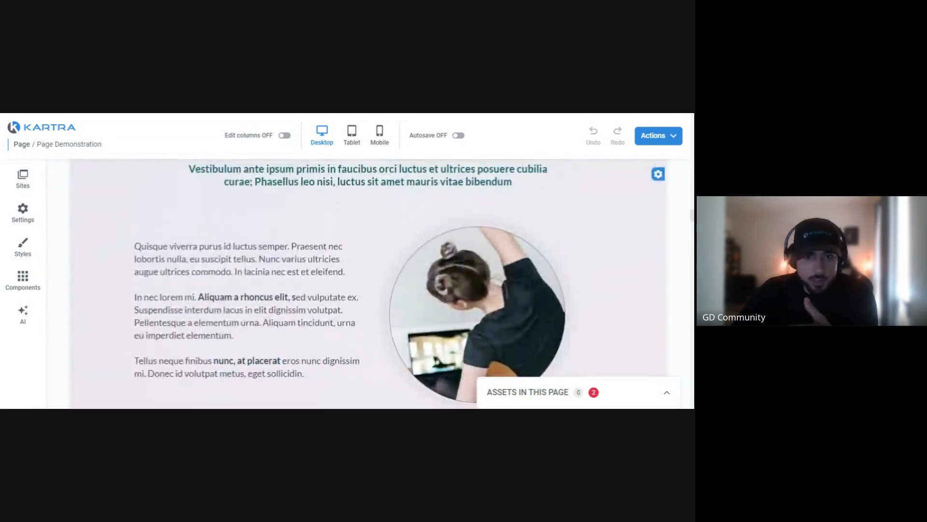
pyautogui.scroll(1, 442, 262)
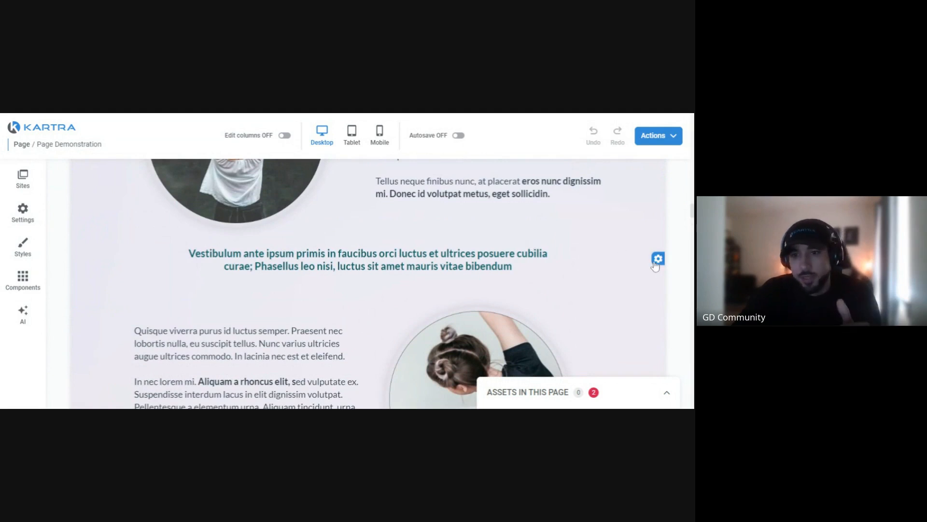
pyautogui.scroll(5, 570, 233)
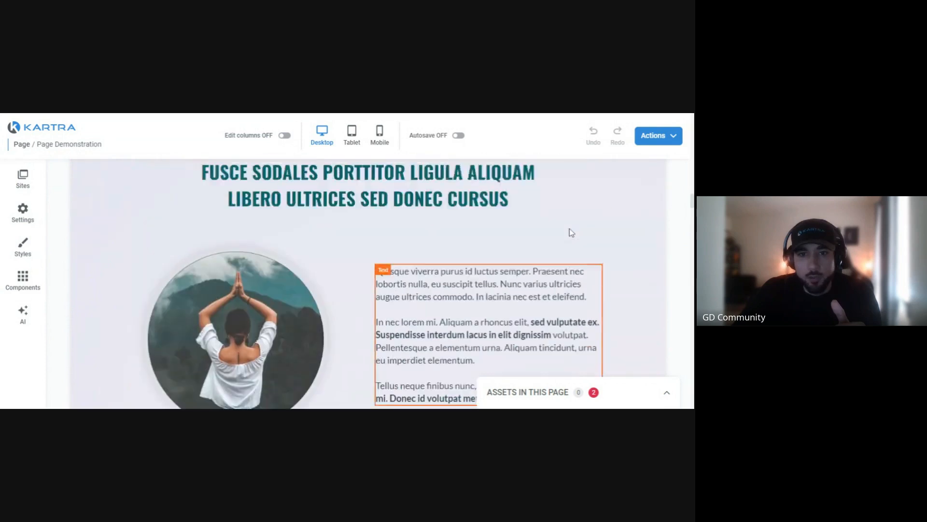
pyautogui.scroll(4, 570, 233)
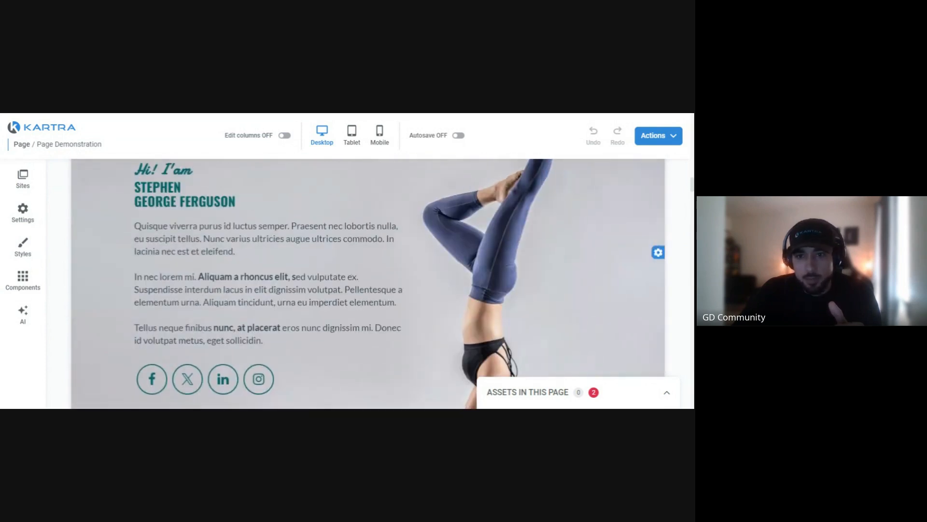
pyautogui.scroll(3, 570, 232)
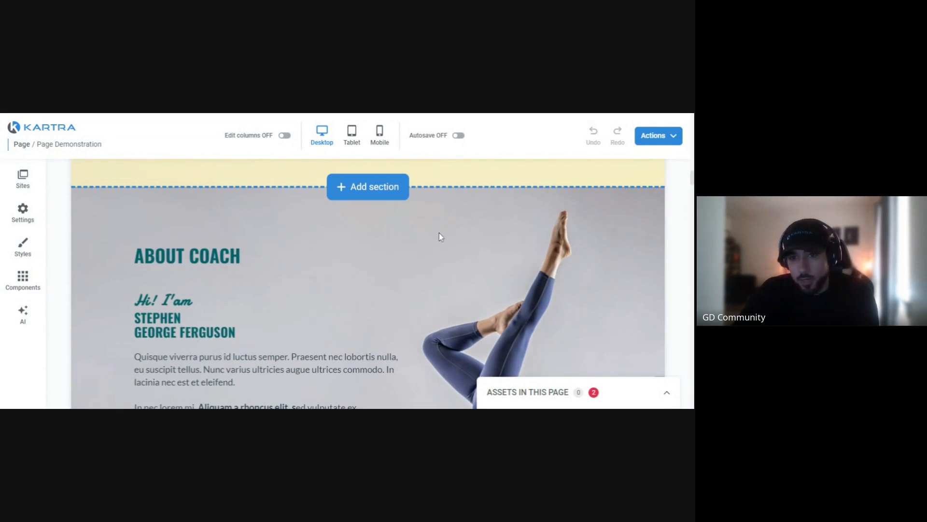
pyautogui.scroll(3, 440, 233)
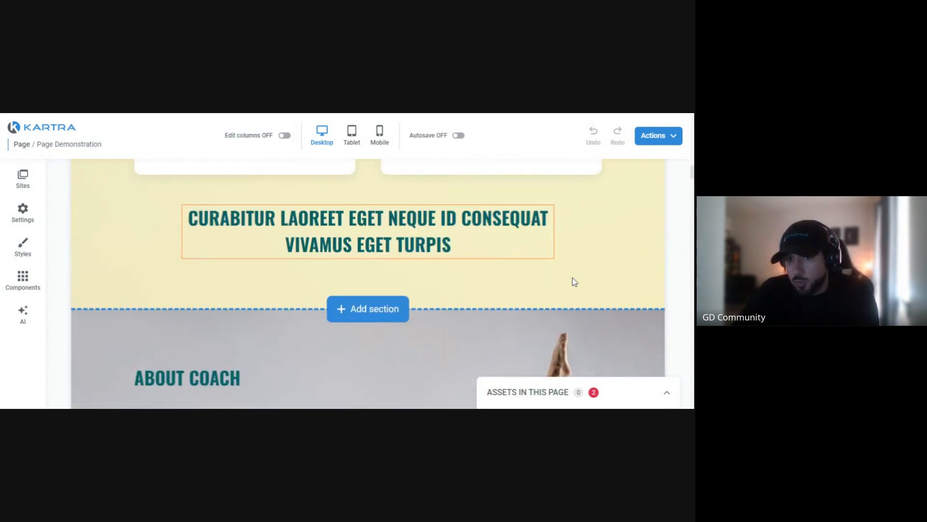
pyautogui.scroll(10, 575, 281)
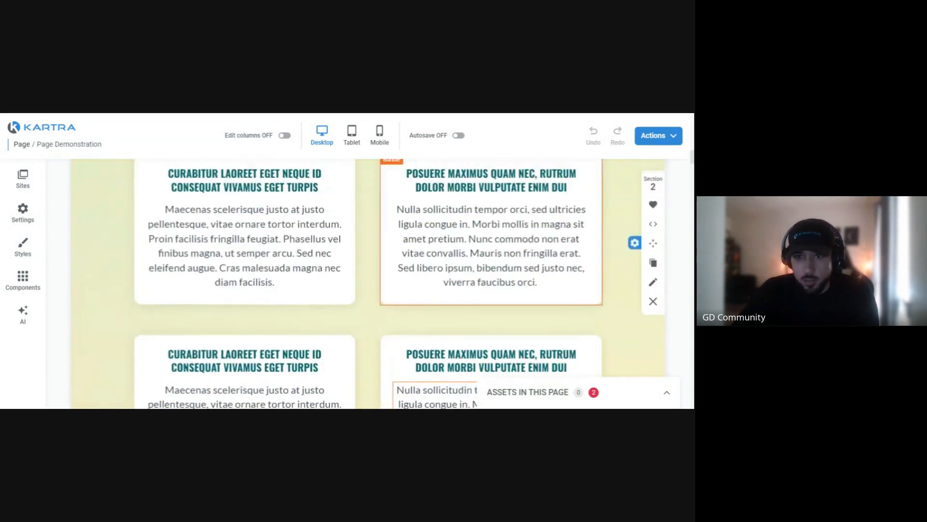
pyautogui.scroll(10, 655, 234)
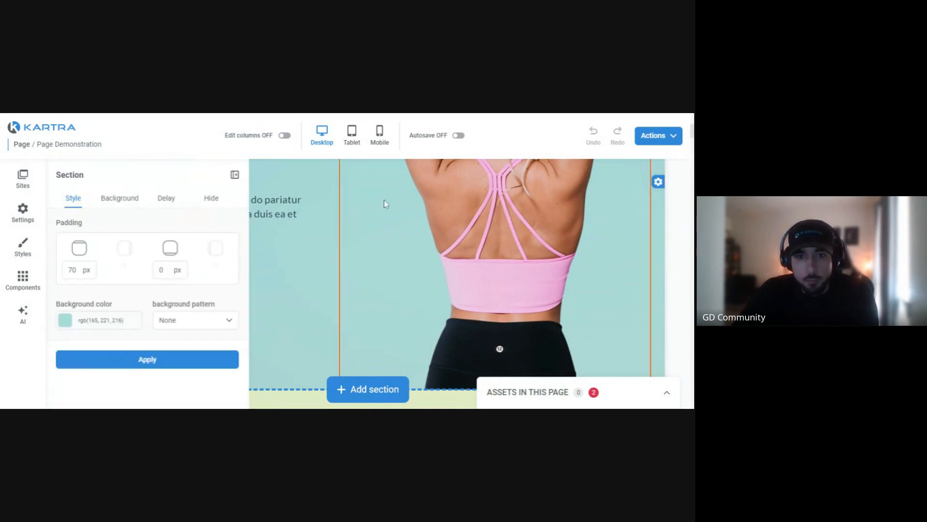
# Create a color palette named Brand Palette from the hero section's background color settings
pyautogui.scroll(2, 320, 202)
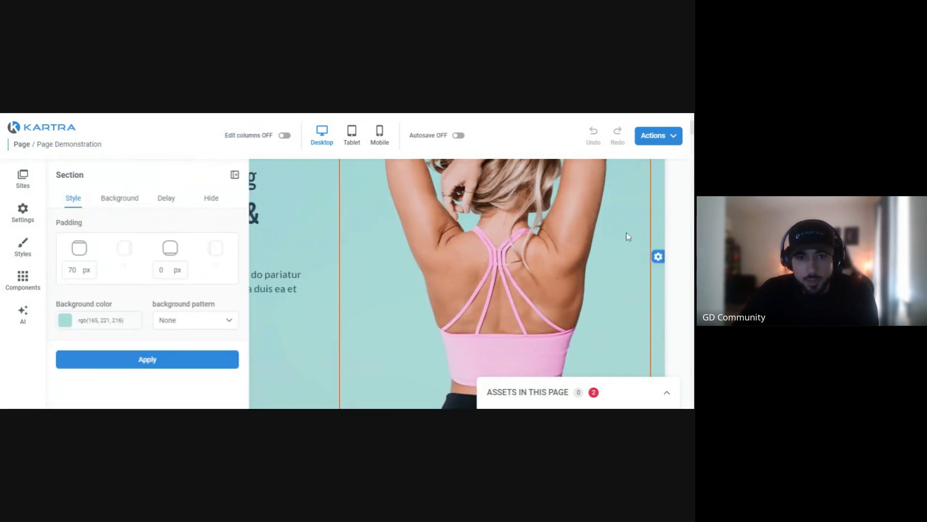
pyautogui.click(106, 321)
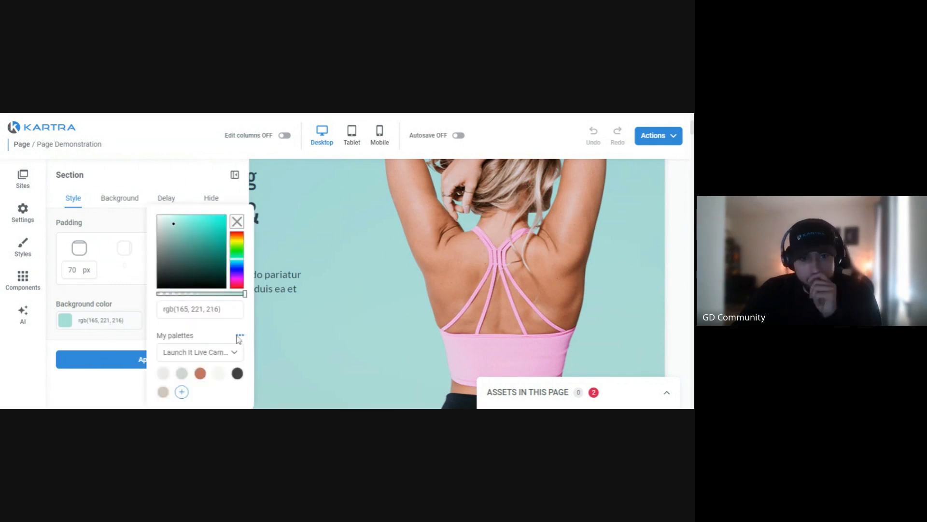
pyautogui.click(240, 355)
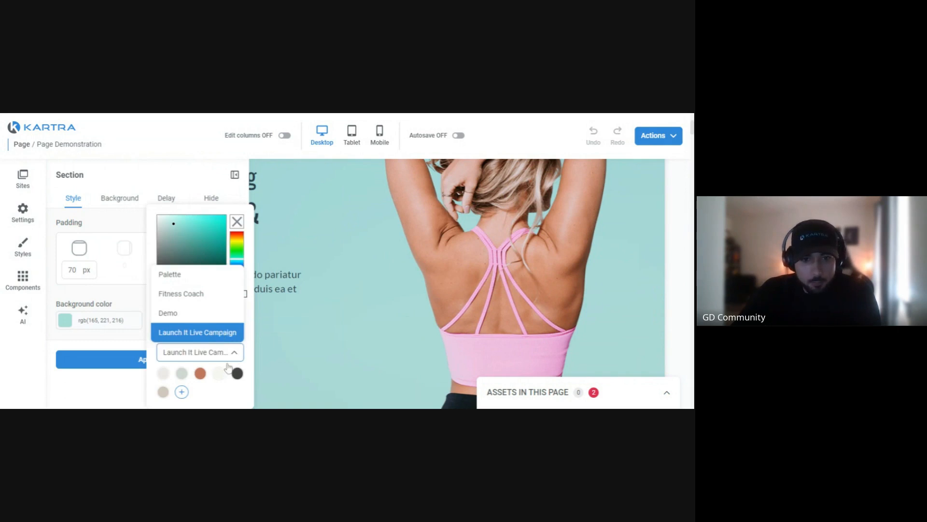
pyautogui.click(248, 332)
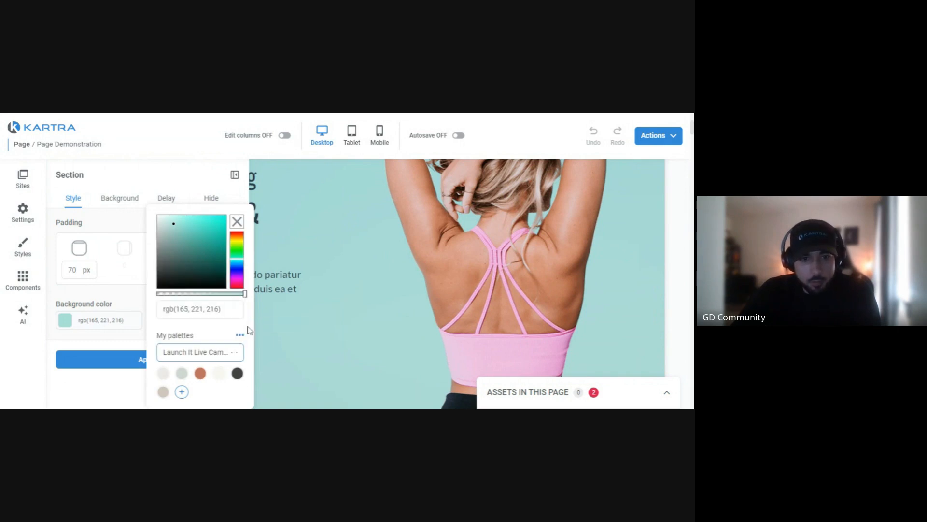
pyautogui.click(240, 336)
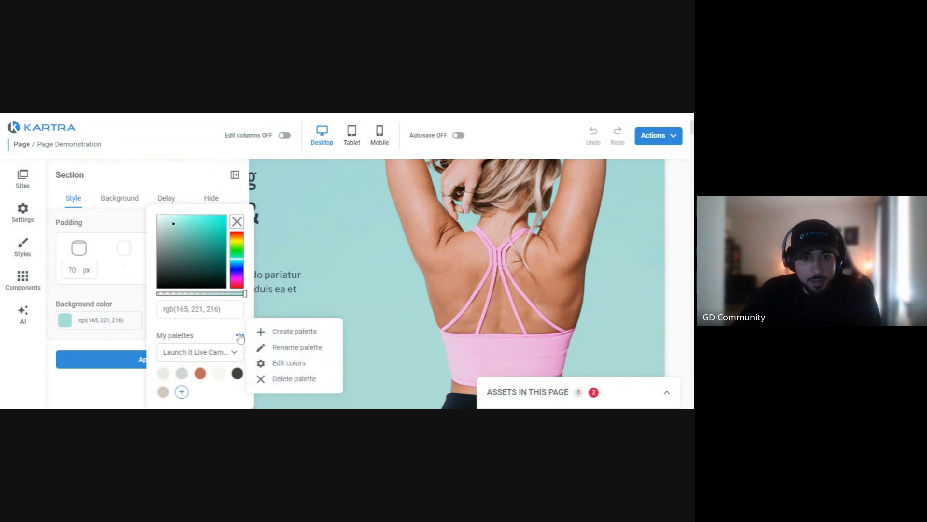
pyautogui.click(285, 337)
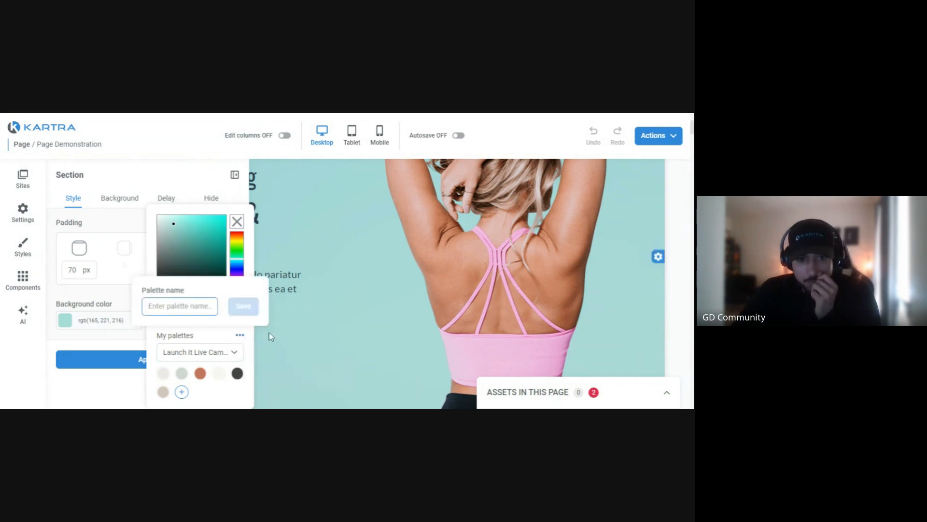
pyautogui.write('Brand Palette')
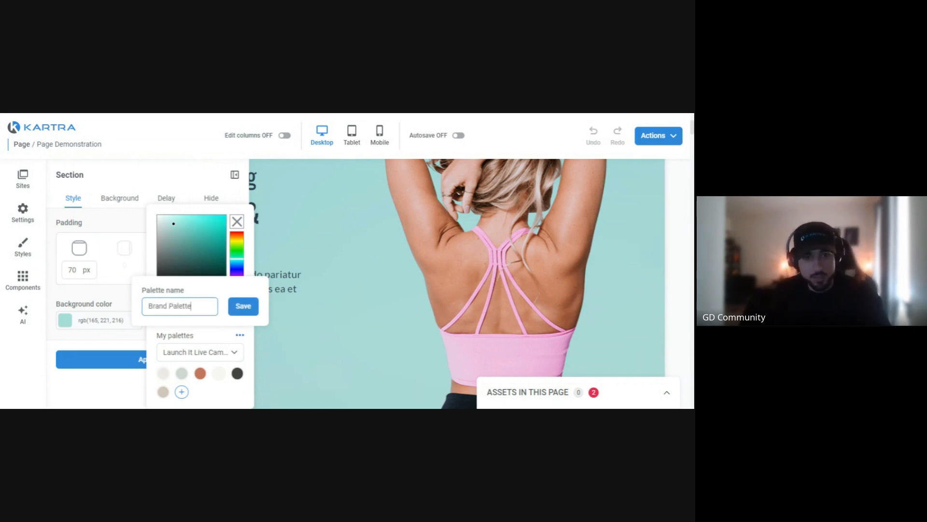
pyautogui.click(248, 307)
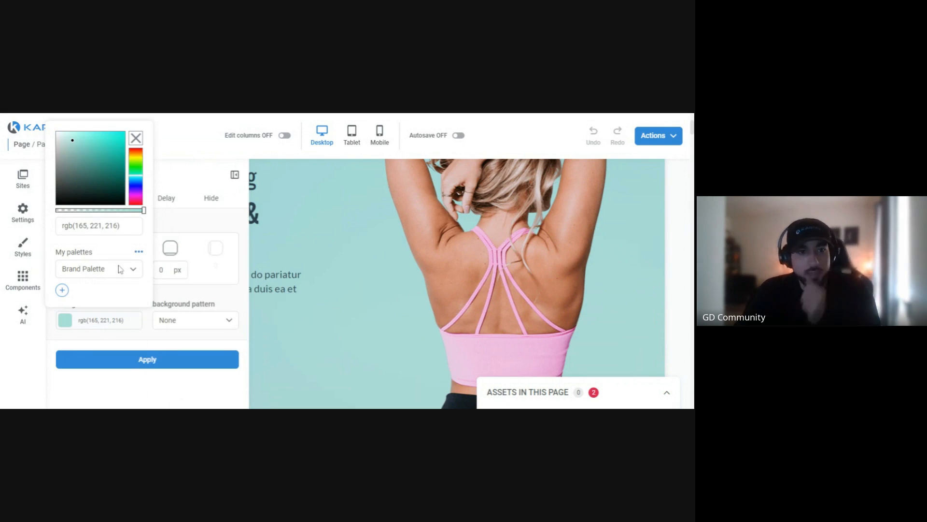
# Add teal rgb(29, 128, 119) and purple rgb(123, 29, 128) to Brand Palette, and close the section settings without applying the background color
pyautogui.click(108, 167)
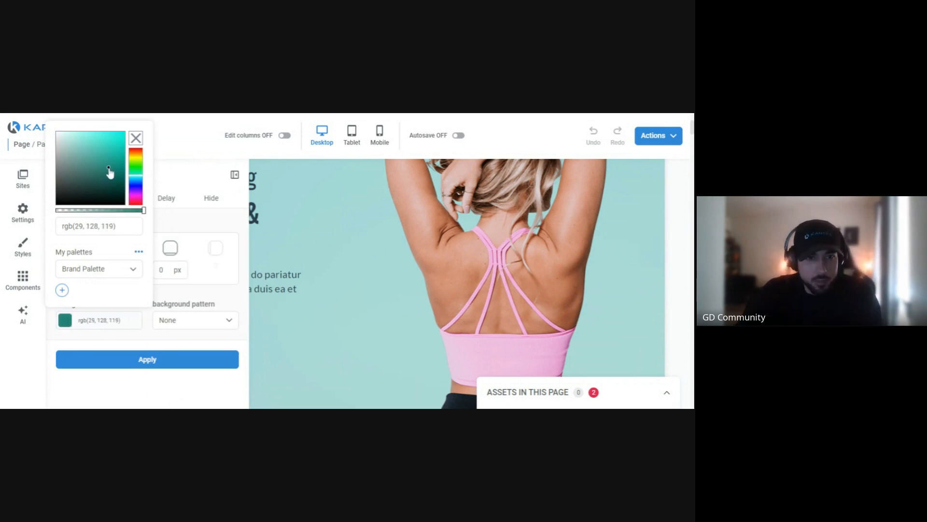
pyautogui.click(62, 290)
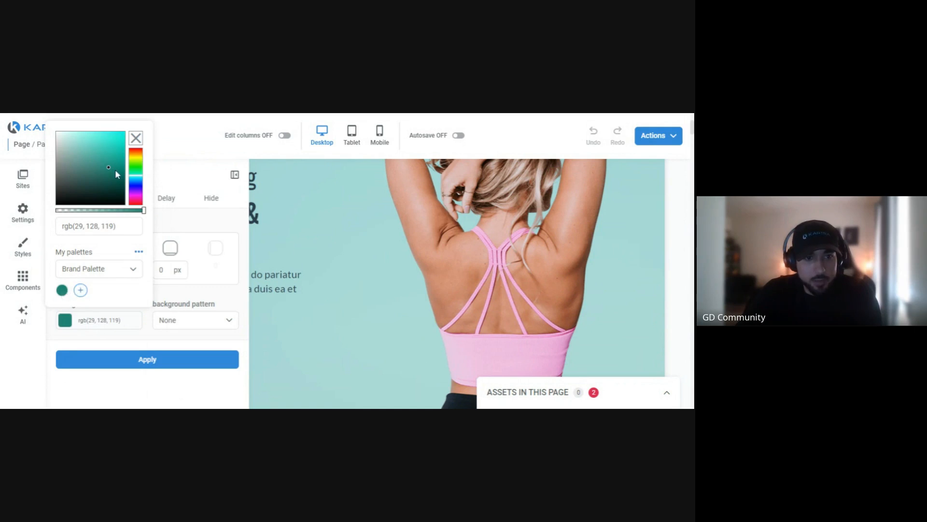
pyautogui.click(138, 199)
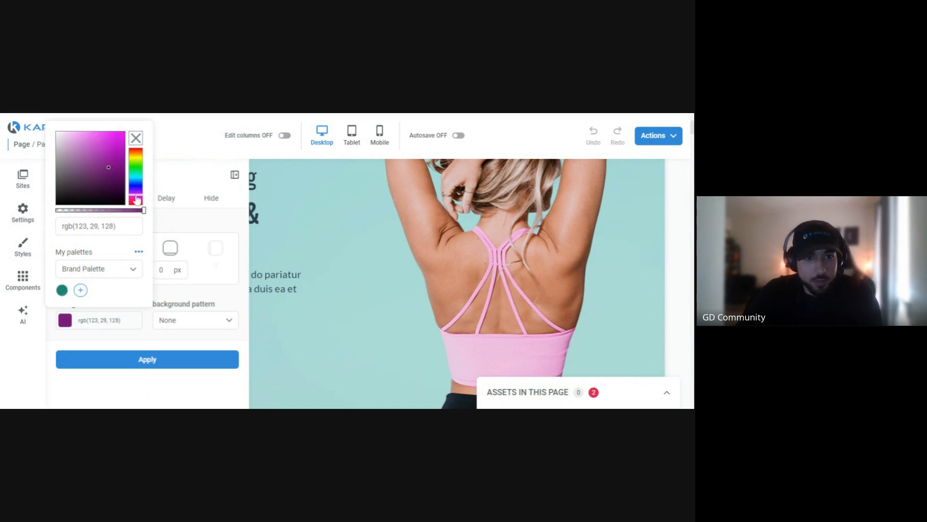
pyautogui.click(80, 289)
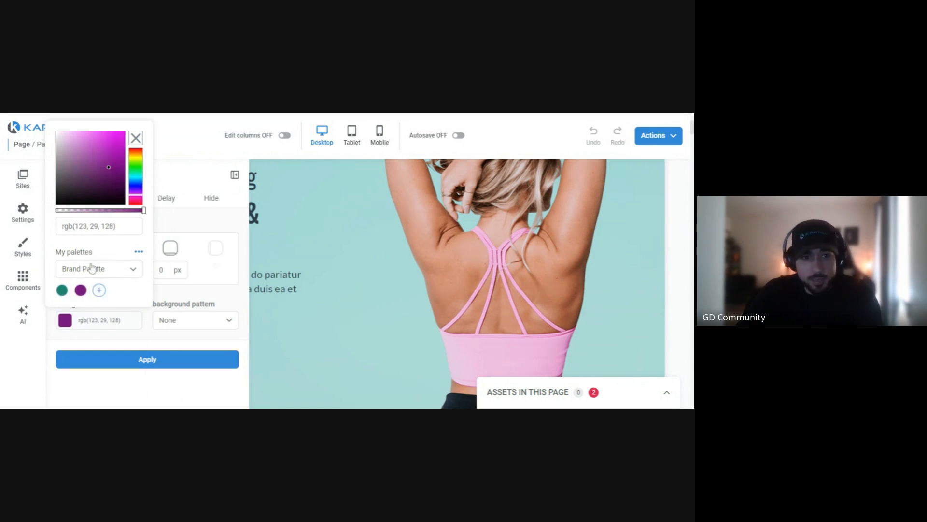
pyautogui.click(119, 271)
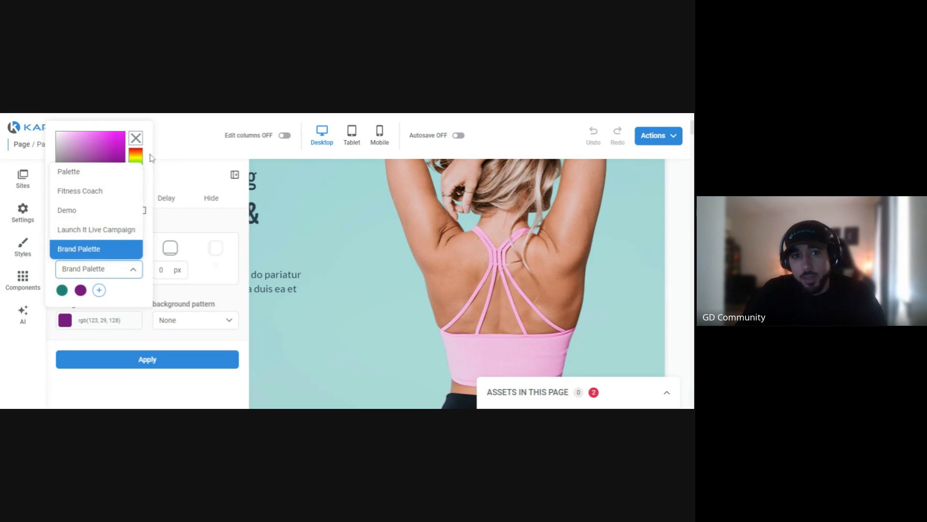
pyautogui.click(177, 234)
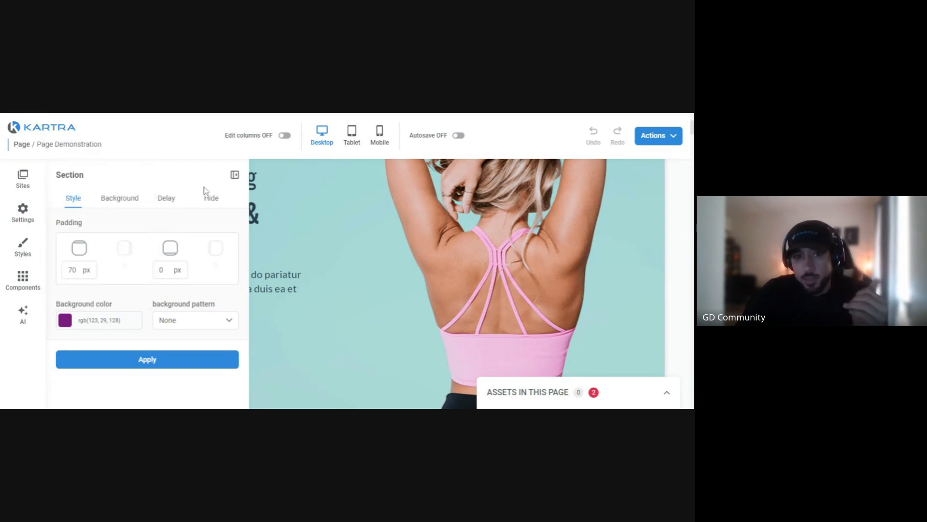
pyautogui.click(235, 175)
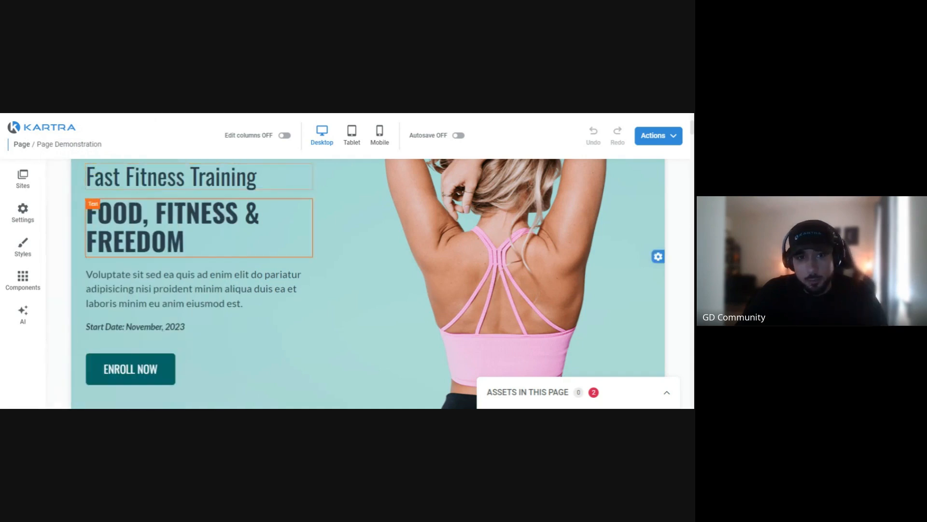
# Examine the preset and custom text color options for the FOOD, FITNESS & FREEDOM headline, and cancel without choosing a color
pyautogui.click(213, 240)
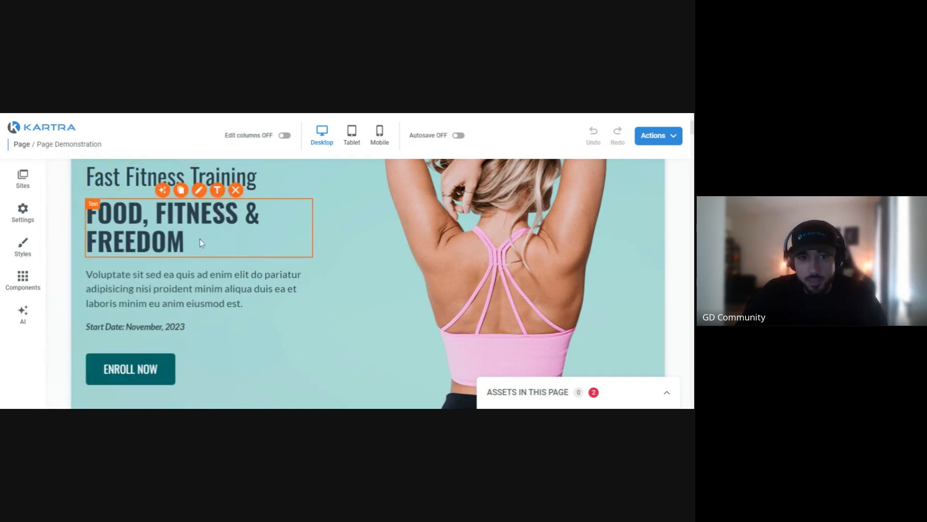
pyautogui.click(200, 239)
pyautogui.moveTo(189, 241); pyautogui.dragTo(96, 214)
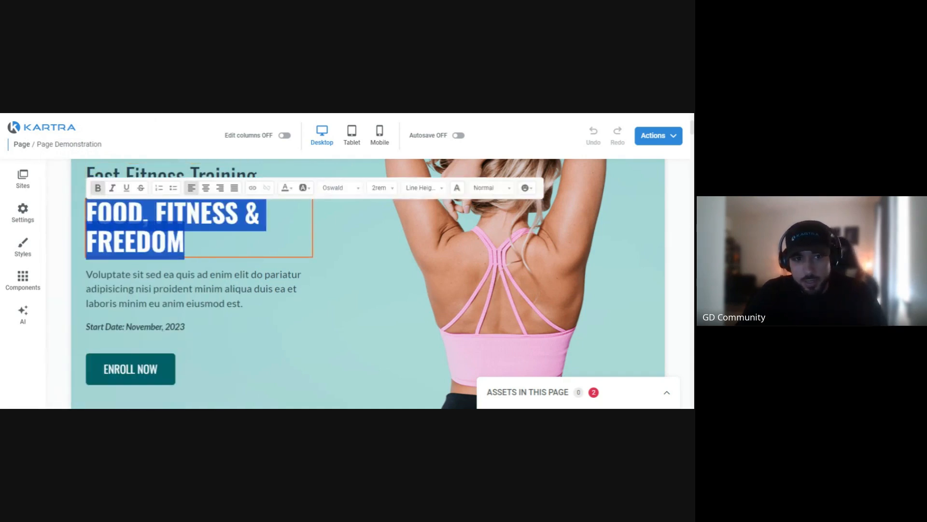
pyautogui.click(291, 189)
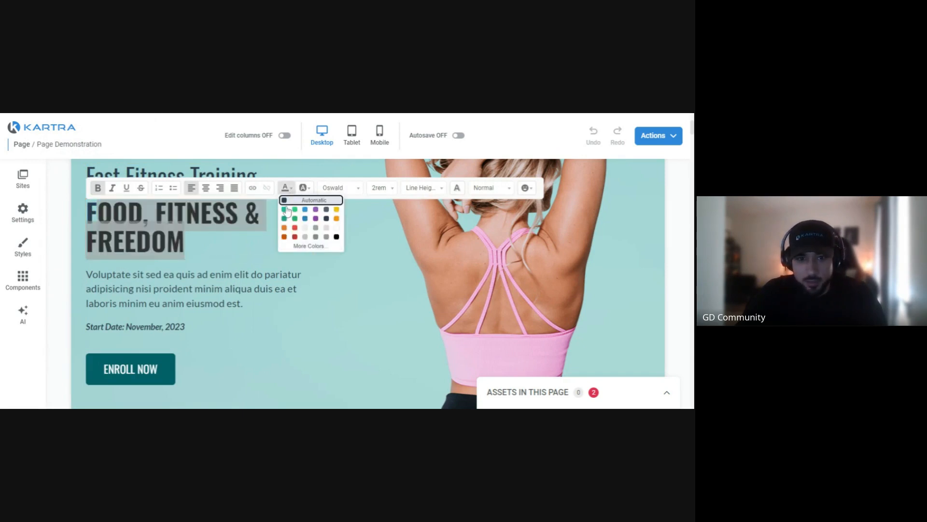
pyautogui.click(300, 248)
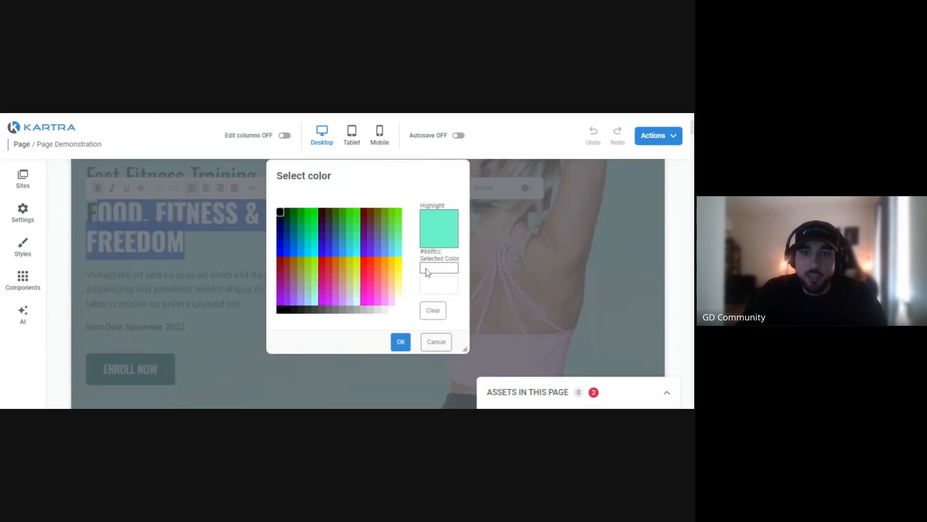
pyautogui.click(445, 269)
pyautogui.click(439, 285)
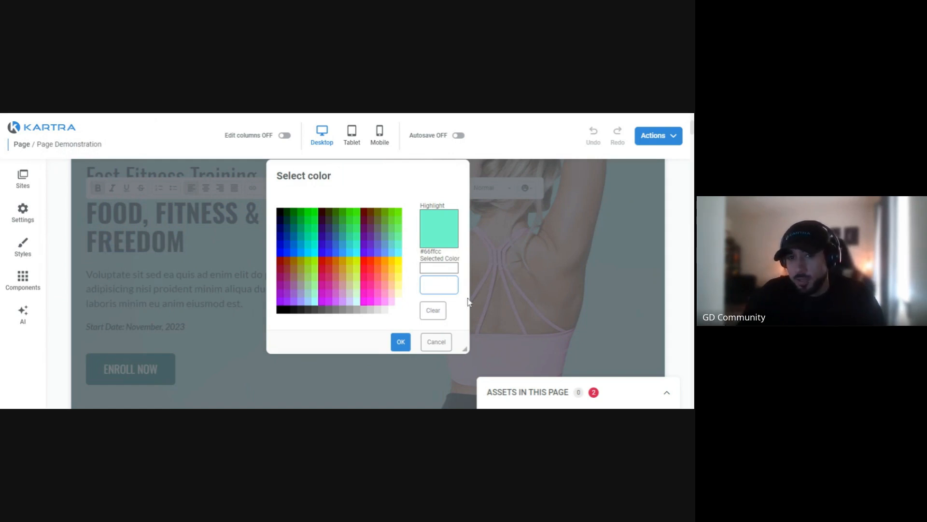
pyautogui.click(498, 215)
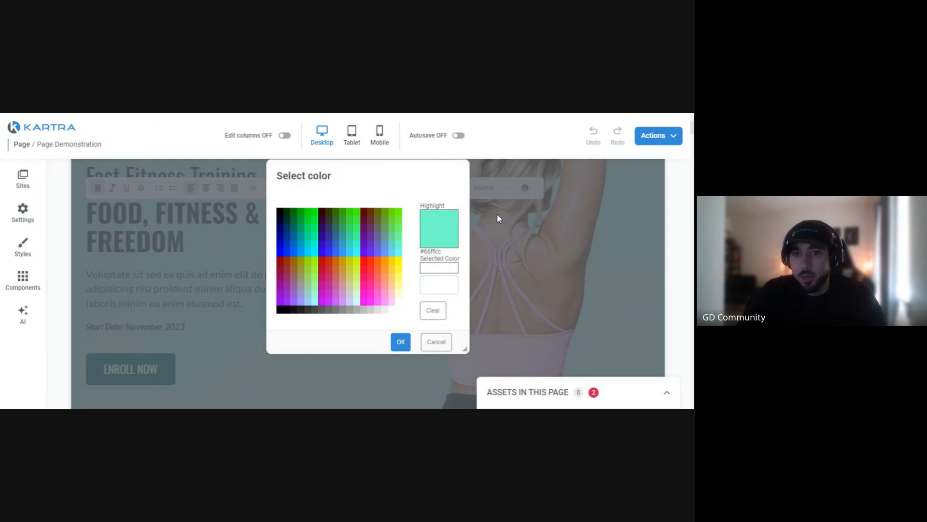
pyautogui.click(438, 339)
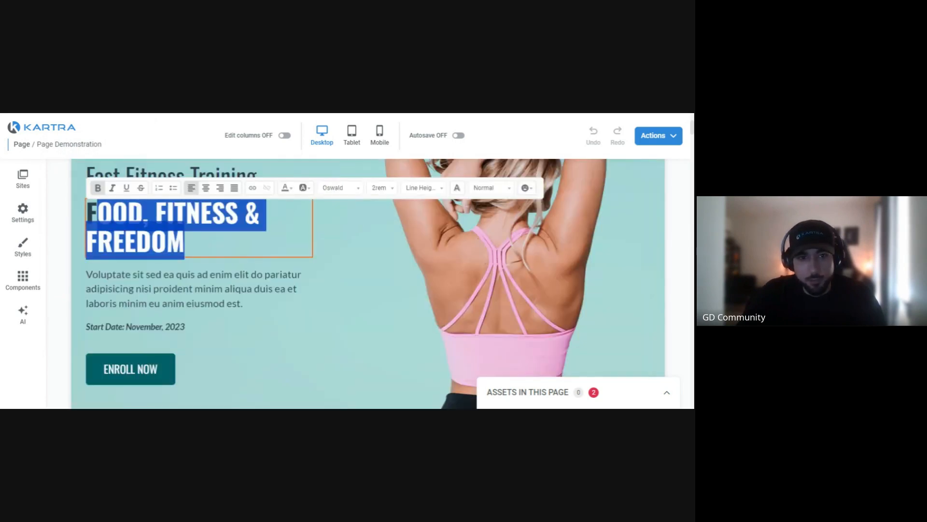
# Browse the font choices for the FOOD, FITNESS & FREEDOM headline and close the list without choosing one
pyautogui.click(186, 241)
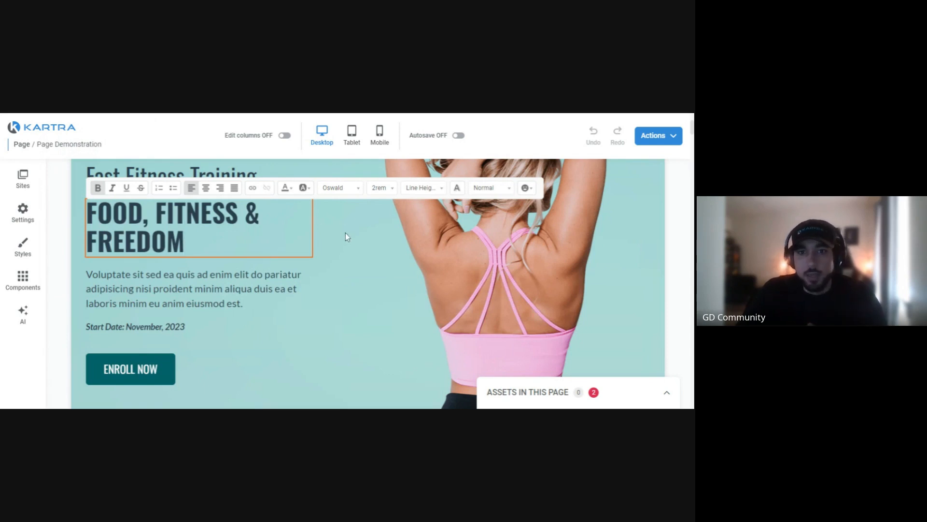
pyautogui.click(351, 190)
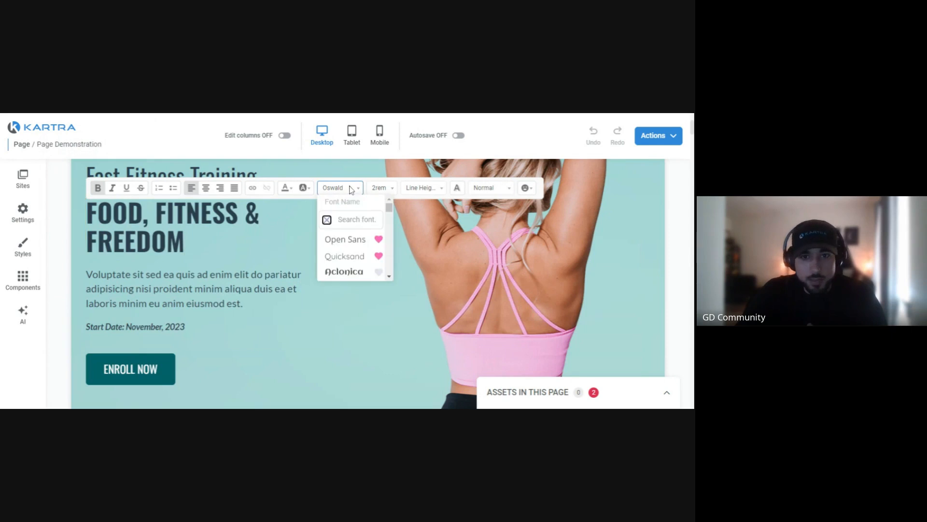
pyautogui.scroll(-6, 360, 248)
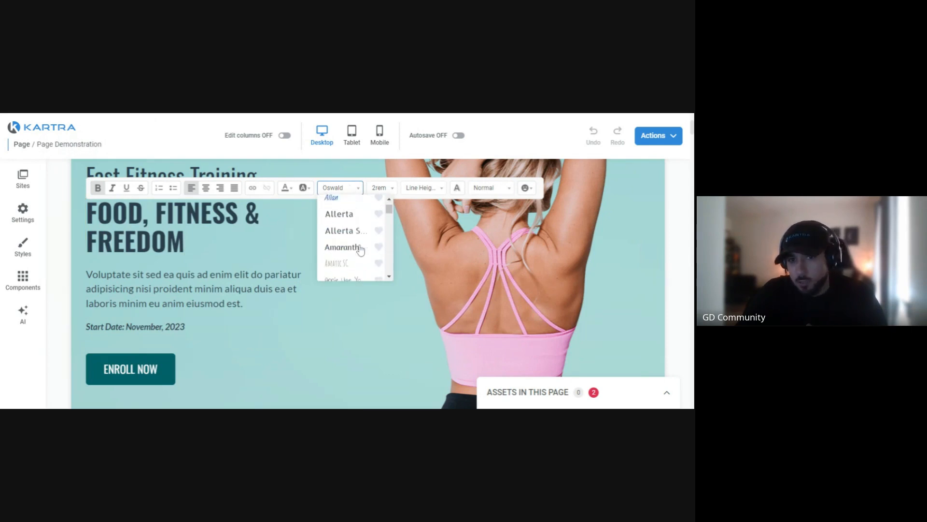
pyautogui.scroll(1, 360, 249)
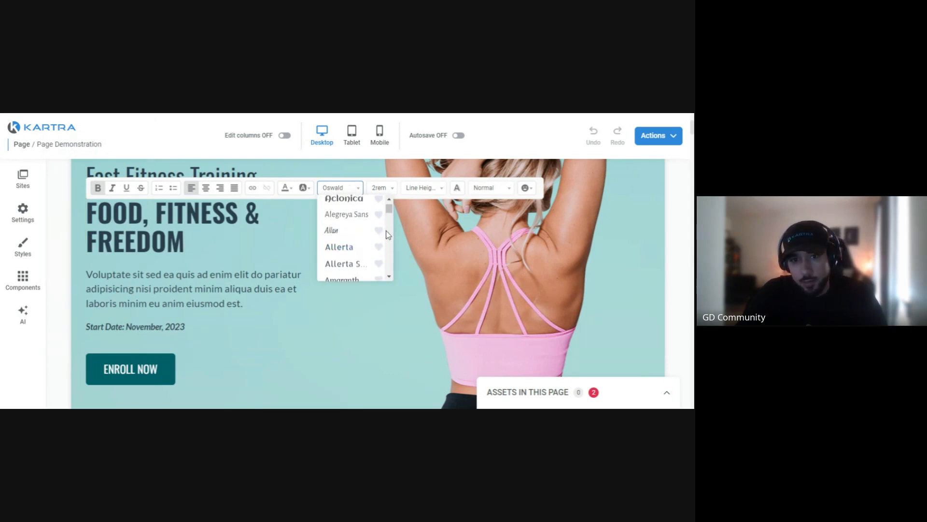
pyautogui.scroll(3, 380, 237)
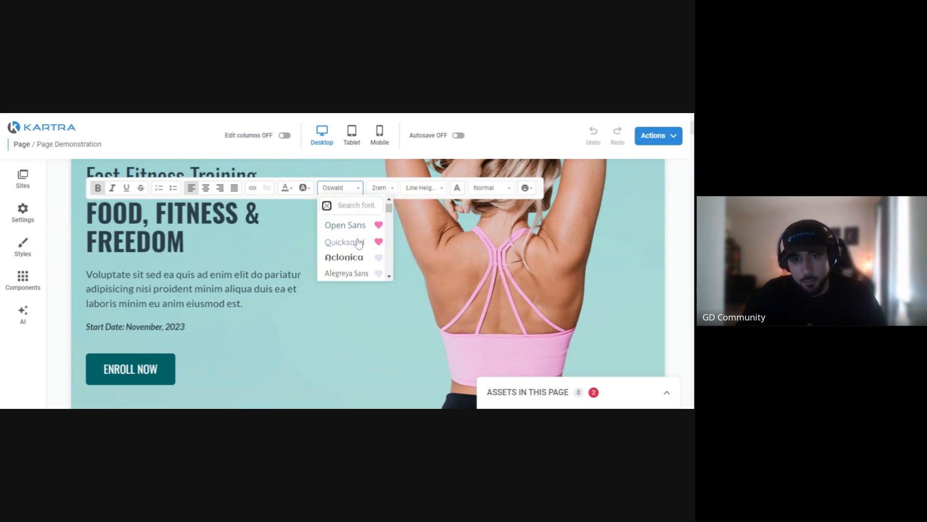
pyautogui.scroll(-8, 362, 256)
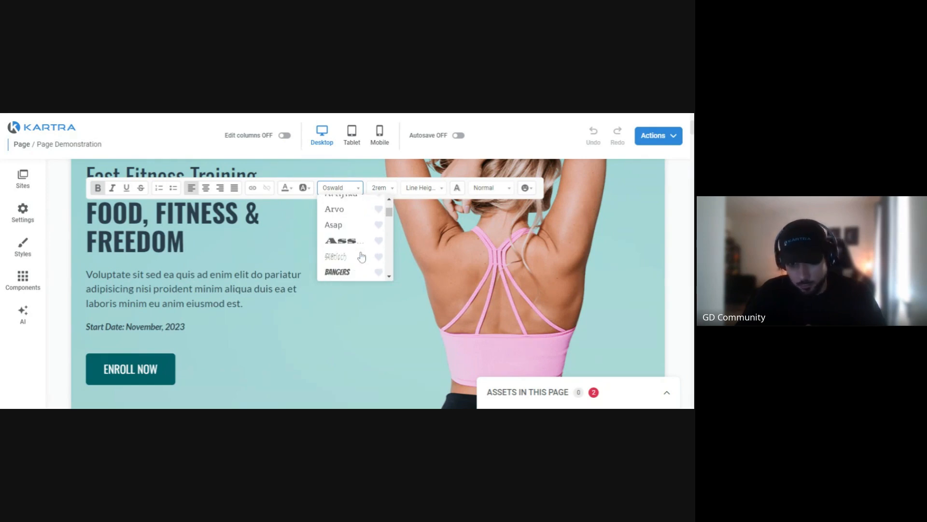
pyautogui.scroll(-2, 362, 256)
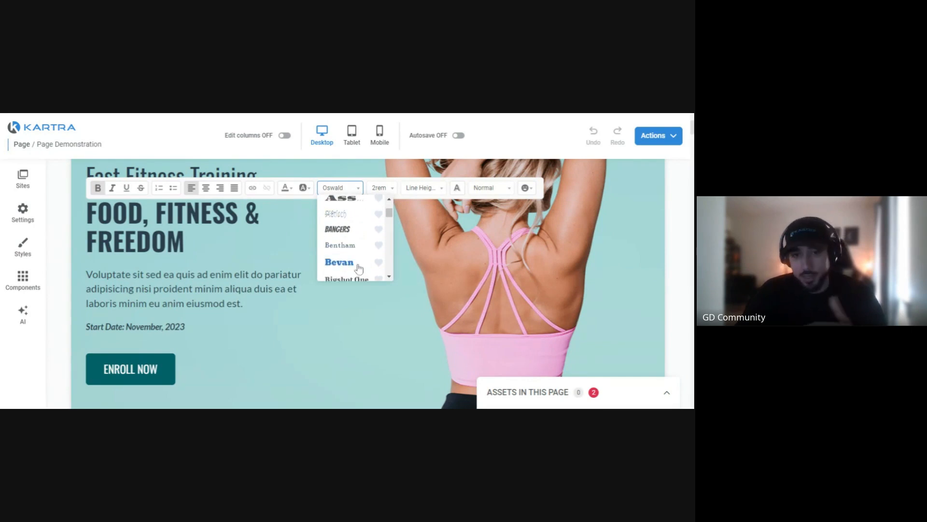
pyautogui.scroll(-5, 358, 267)
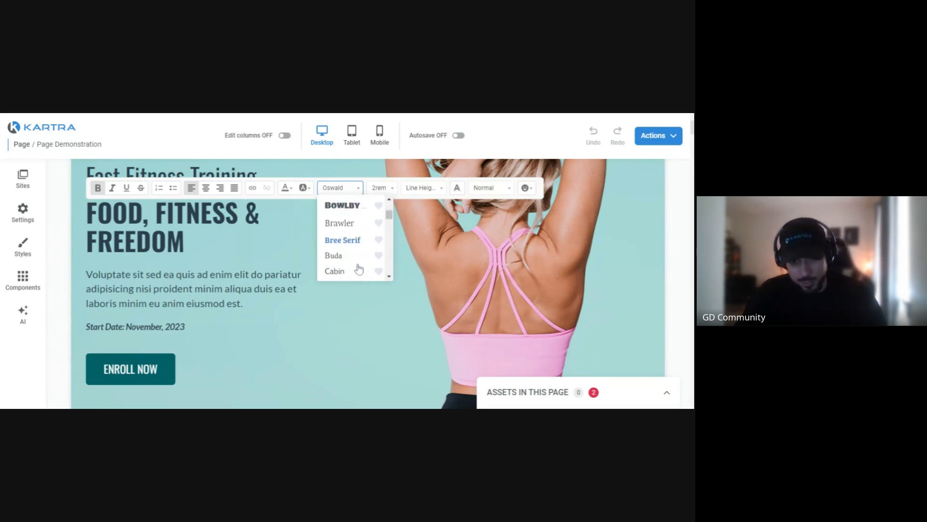
pyautogui.scroll(-8, 358, 269)
pyautogui.scroll(15, 358, 268)
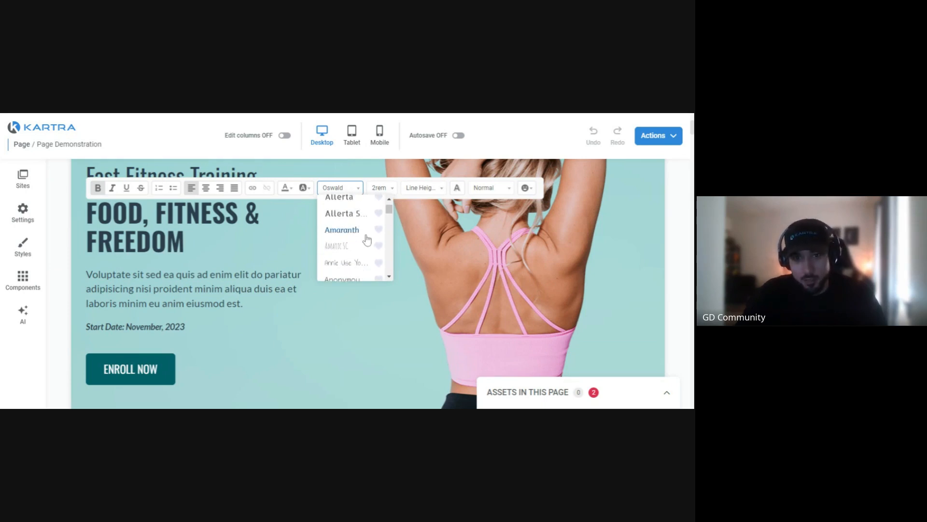
pyautogui.scroll(3, 379, 236)
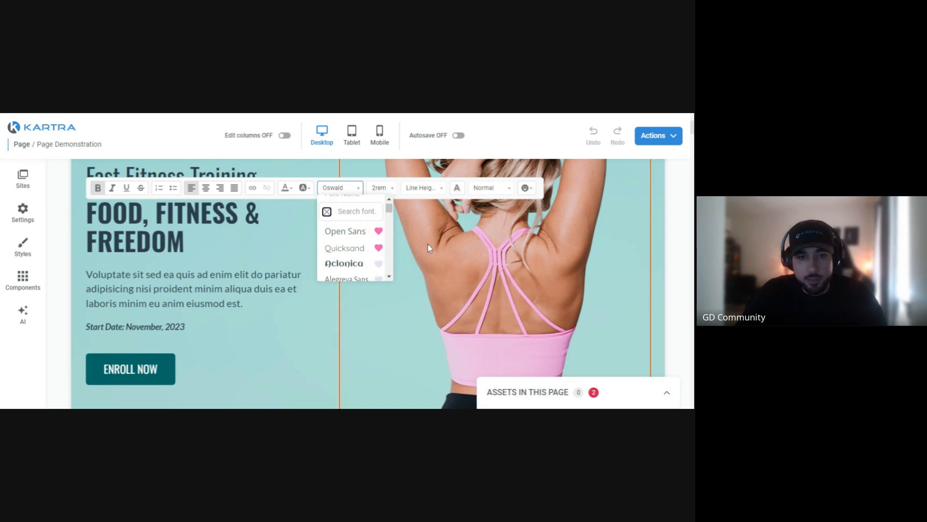
pyautogui.click(311, 319)
pyautogui.scroll(3, 310, 319)
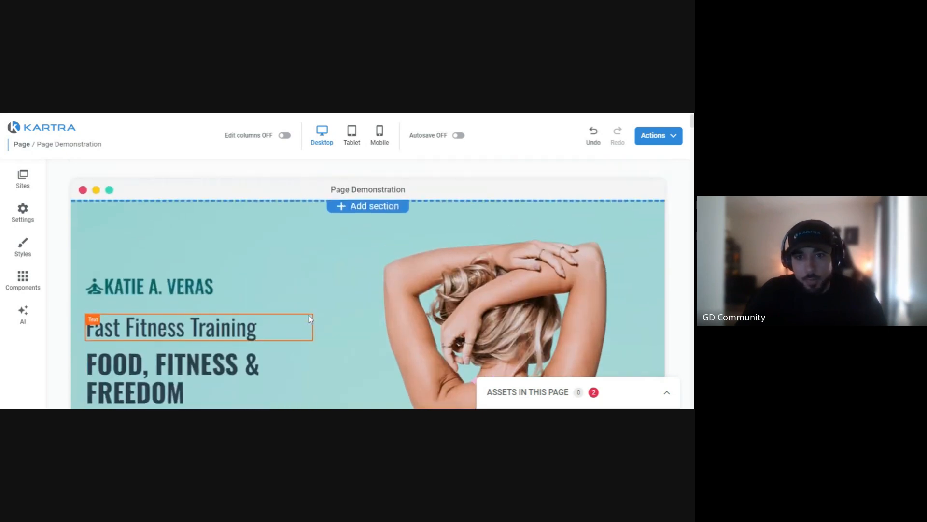
pyautogui.scroll(-2, 391, 294)
pyautogui.scroll(2, 370, 217)
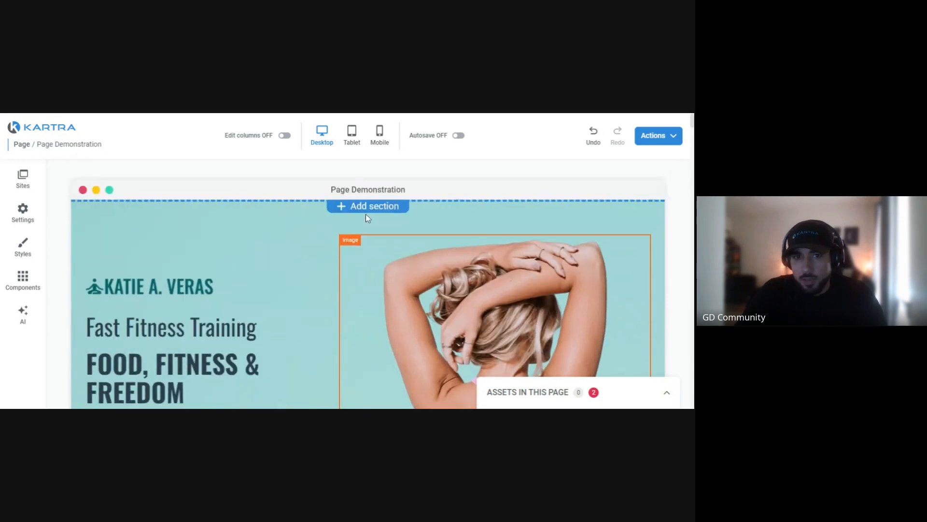
pyautogui.scroll(-3, 408, 265)
pyautogui.scroll(-2, 407, 265)
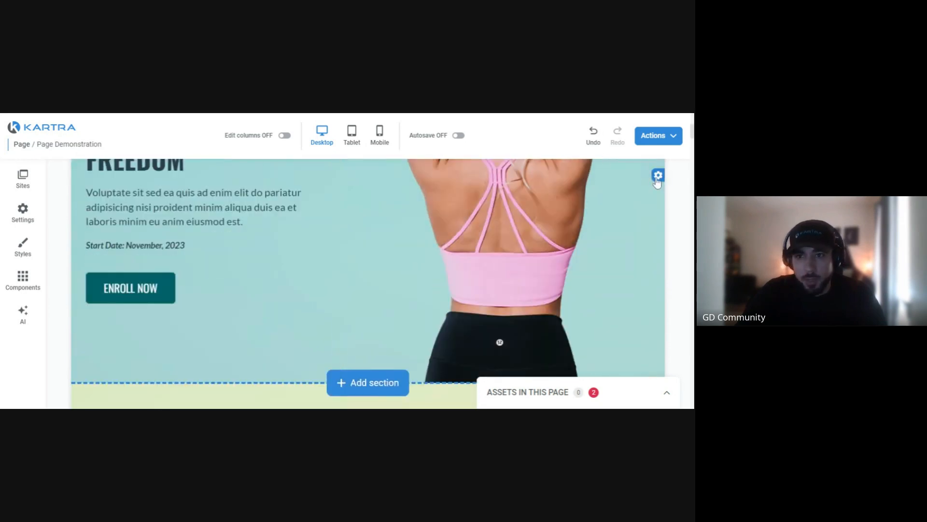
pyautogui.scroll(2, 576, 232)
pyautogui.scroll(-3, 576, 230)
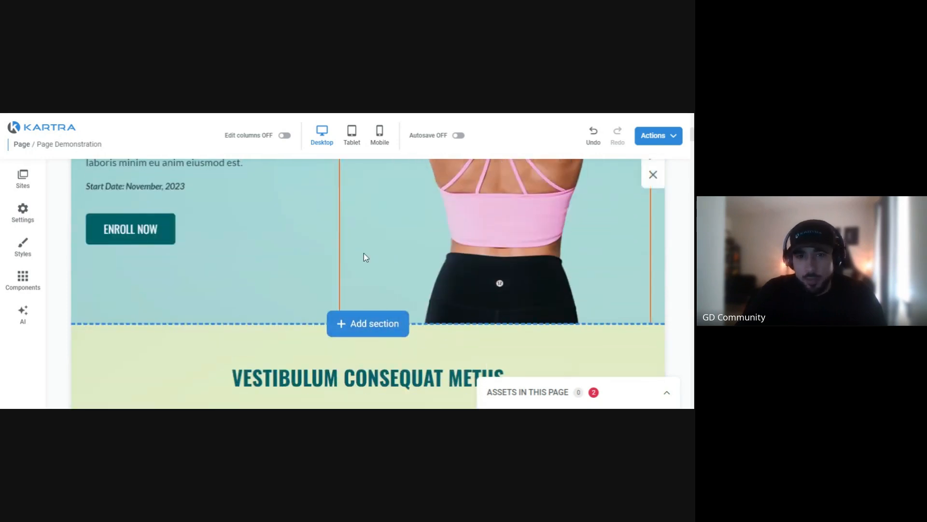
pyautogui.scroll(5, 364, 253)
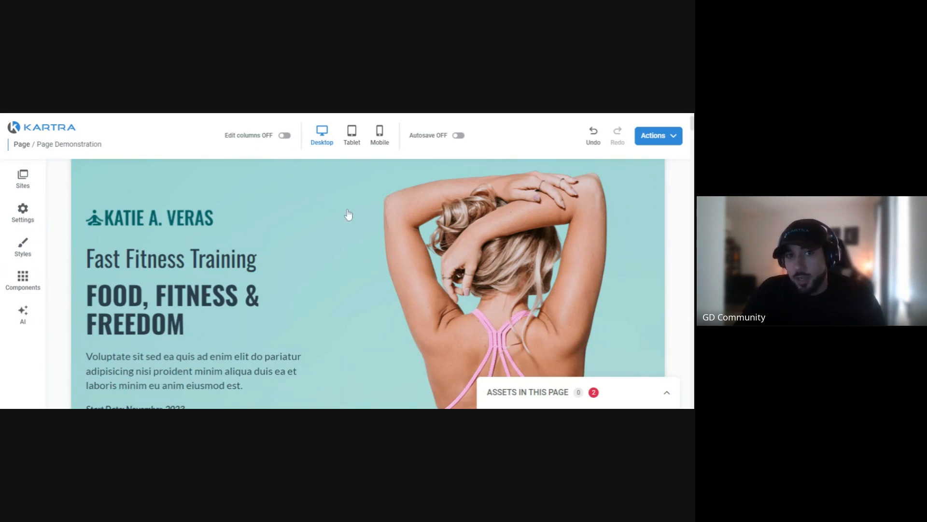
# Turn on column editing and look over the column widths in the hero section and the section below it
pyautogui.click(284, 136)
pyautogui.scroll(-4, 345, 245)
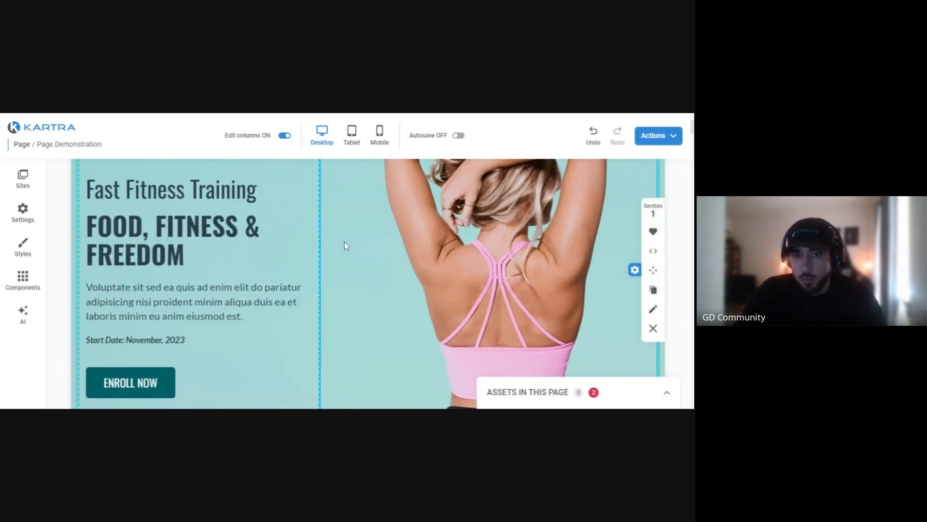
pyautogui.scroll(2, 345, 243)
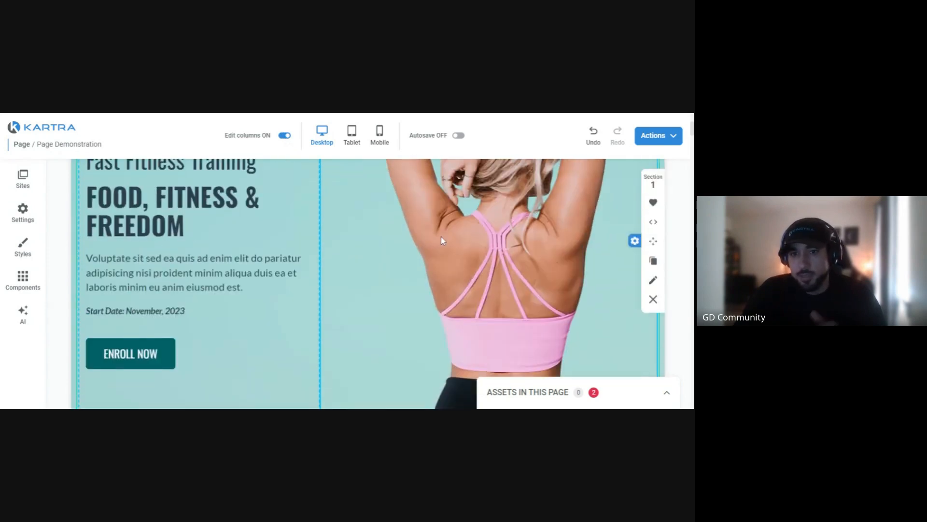
pyautogui.scroll(-4, 441, 240)
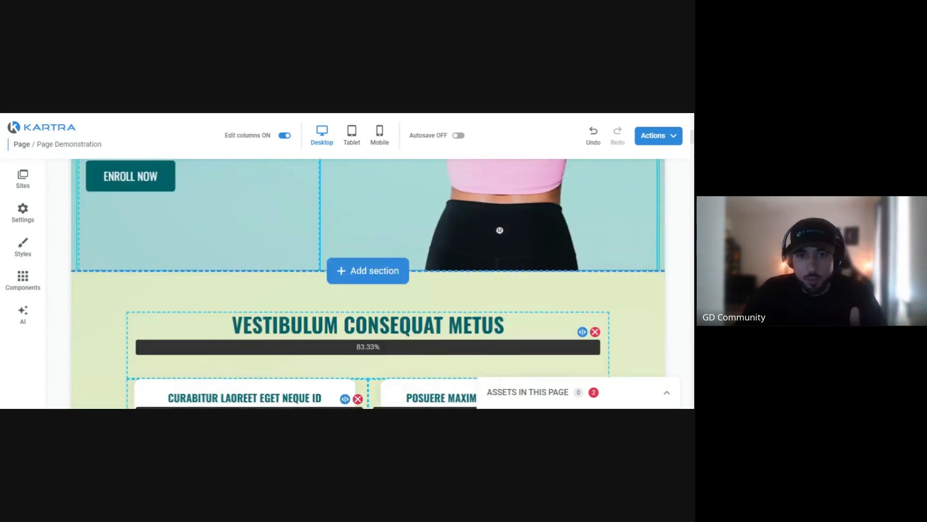
pyautogui.scroll(-4, 370, 283)
pyautogui.scroll(6, 370, 283)
pyautogui.scroll(5, 265, 251)
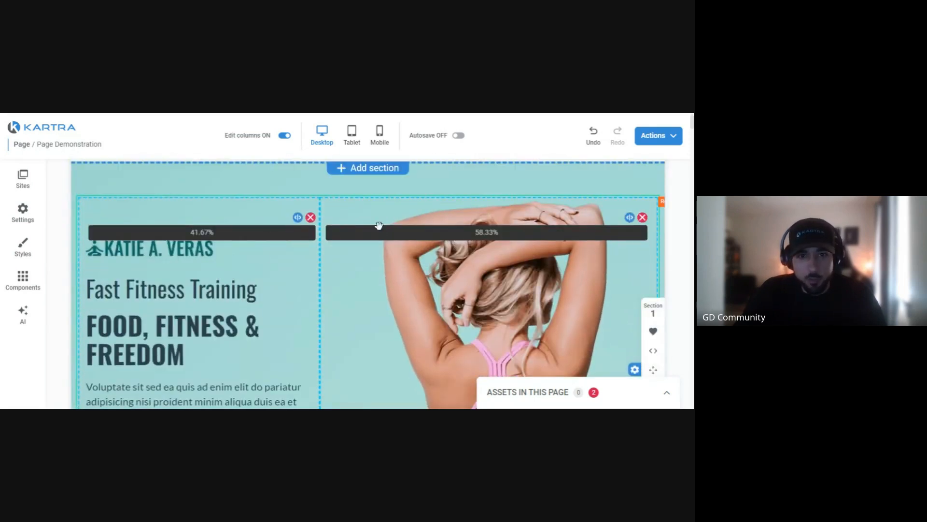
# Resize the hero section's image column and text column to 50% each
pyautogui.scroll(-2, 329, 264)
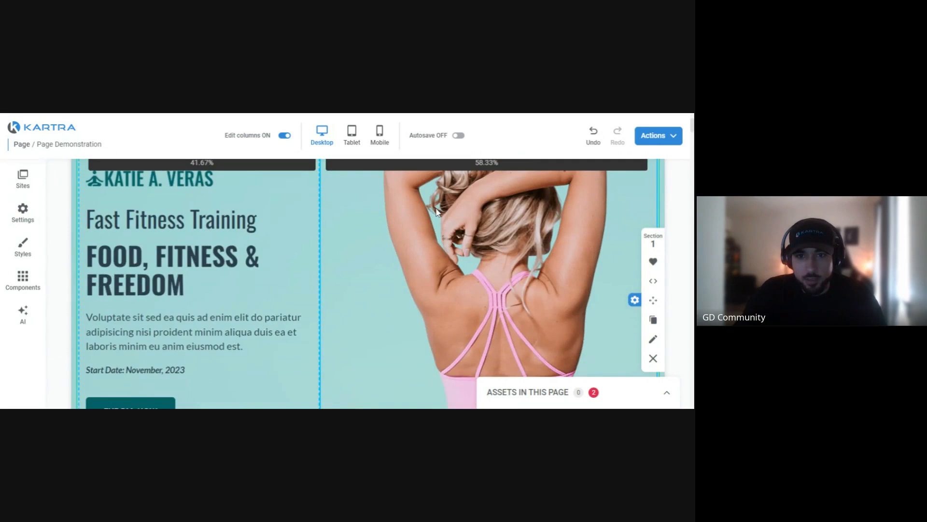
pyautogui.scroll(1, 334, 217)
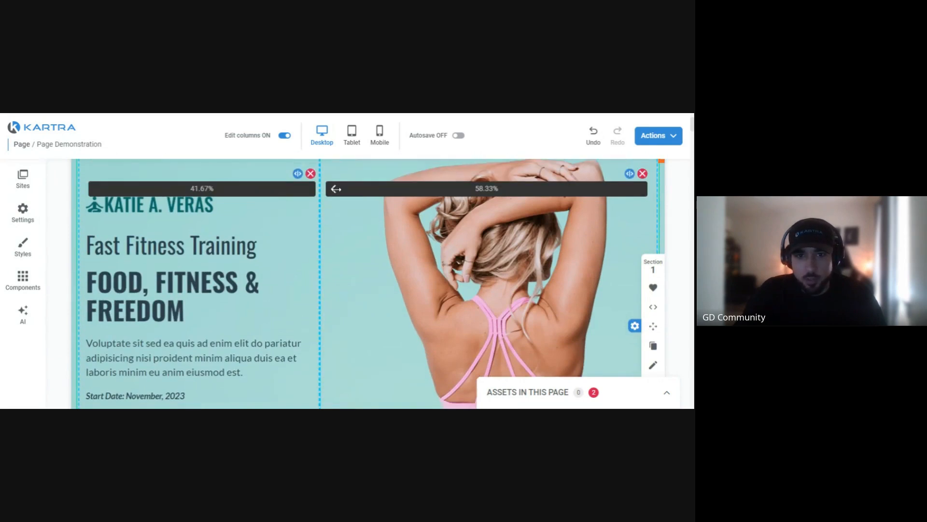
pyautogui.moveTo(351, 187); pyautogui.dragTo(376, 188)
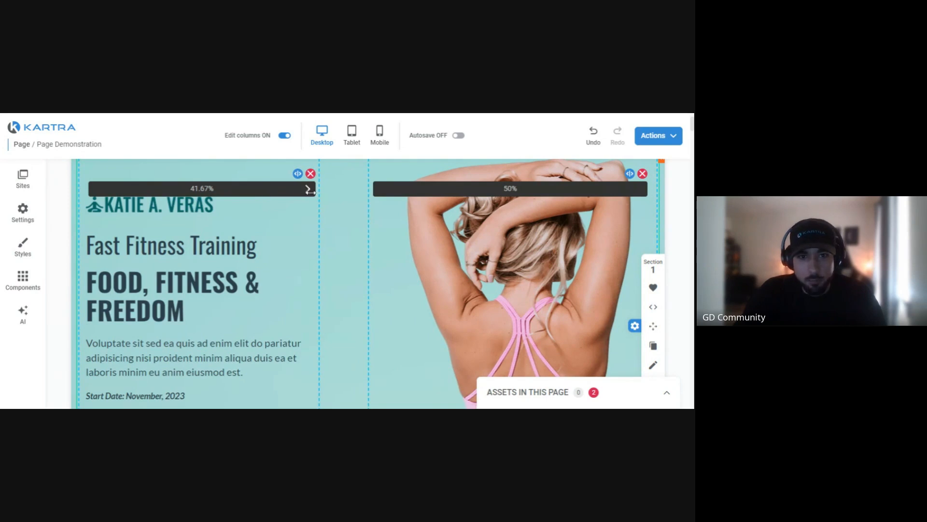
pyautogui.moveTo(313, 192); pyautogui.dragTo(357, 190)
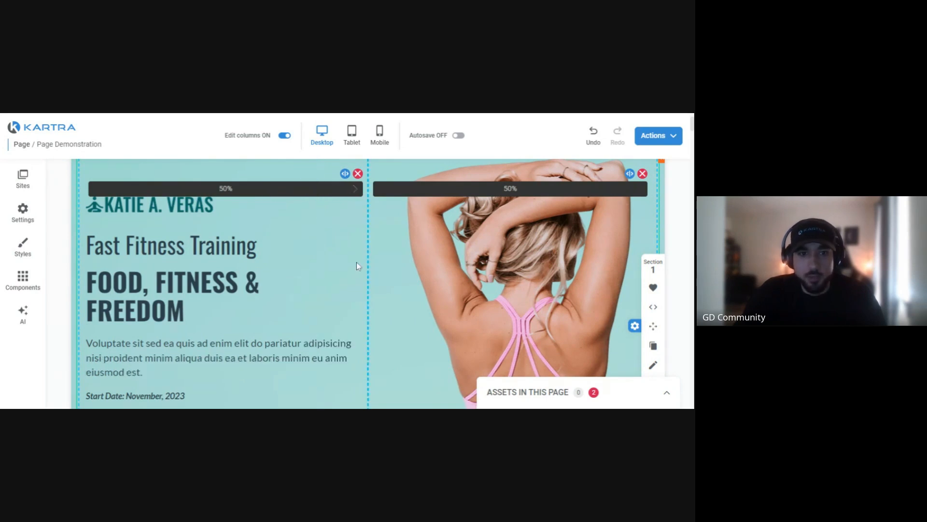
pyautogui.scroll(-2, 357, 263)
pyautogui.scroll(-2, 357, 262)
pyautogui.scroll(4, 356, 262)
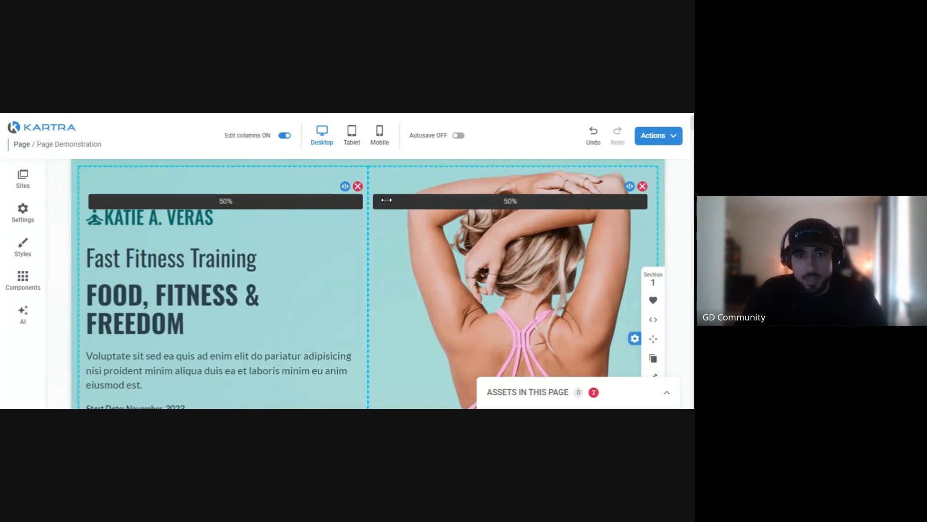
pyautogui.scroll(2, 316, 259)
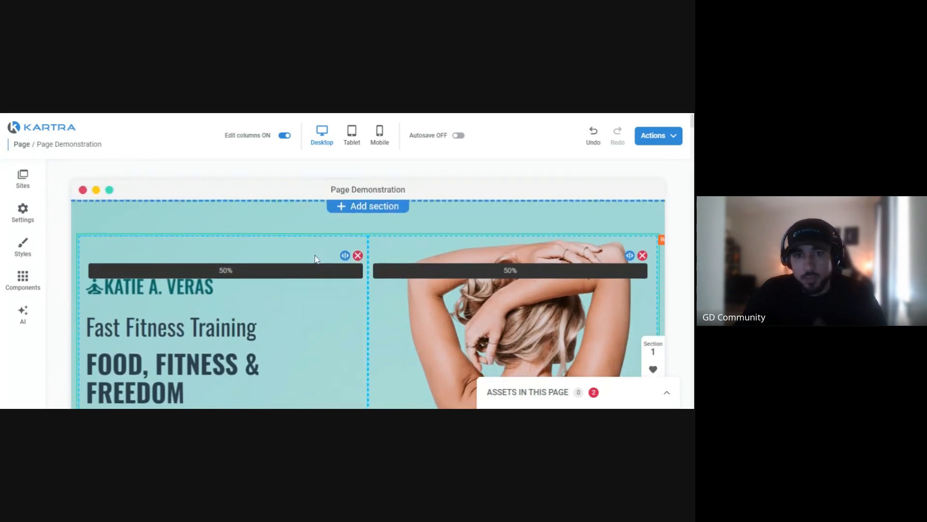
pyautogui.scroll(-1, 315, 258)
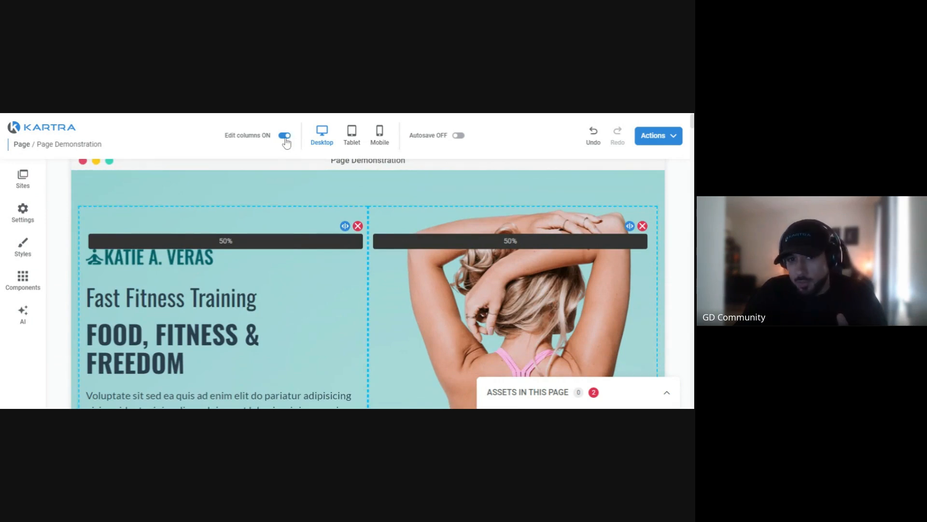
# Switch column editing off and on repeatedly to compare the hero section with and without its column guides
pyautogui.click(285, 136)
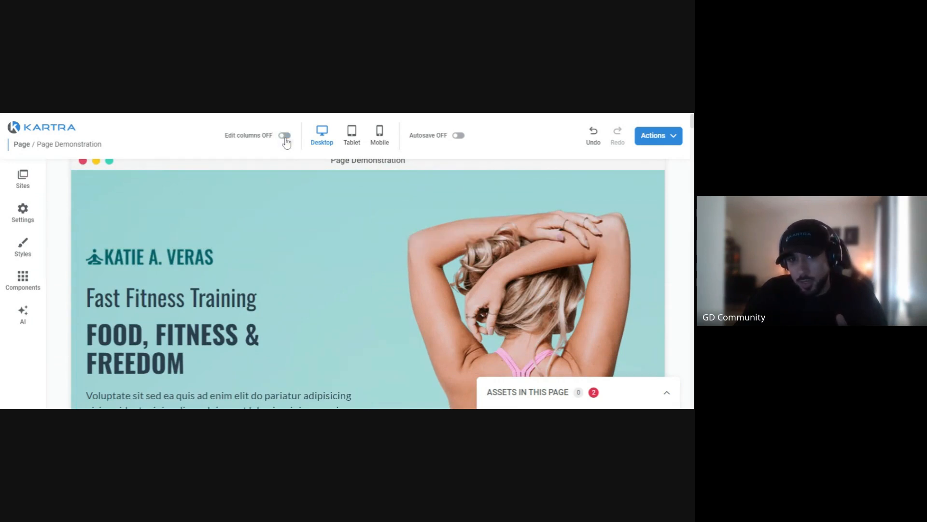
pyautogui.click(285, 136)
pyautogui.click(285, 136)
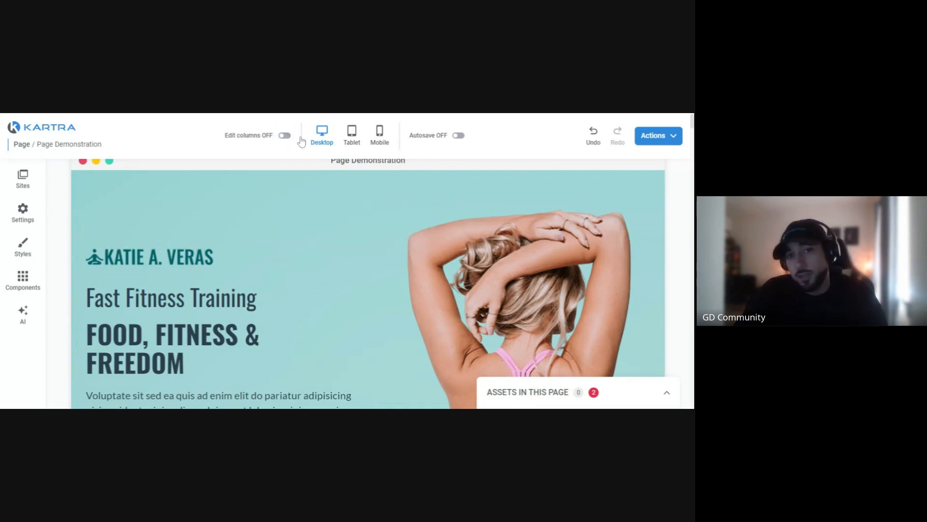
pyautogui.click(285, 136)
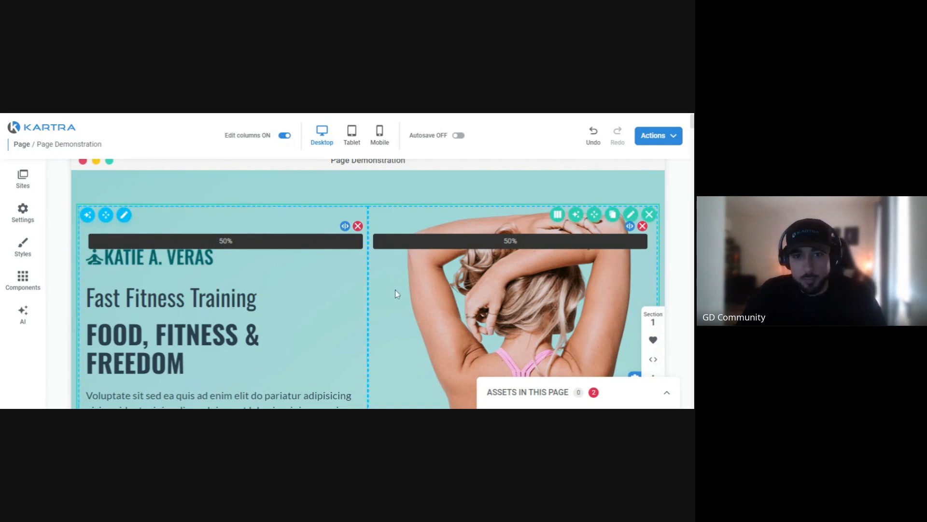
pyautogui.scroll(1, 397, 292)
pyautogui.scroll(-2, 397, 292)
pyautogui.scroll(2, 367, 242)
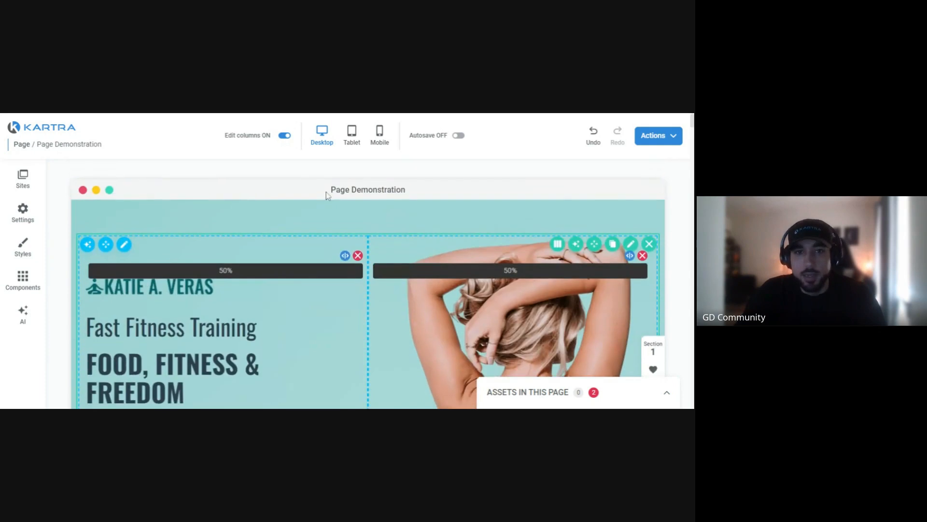
pyautogui.click(285, 137)
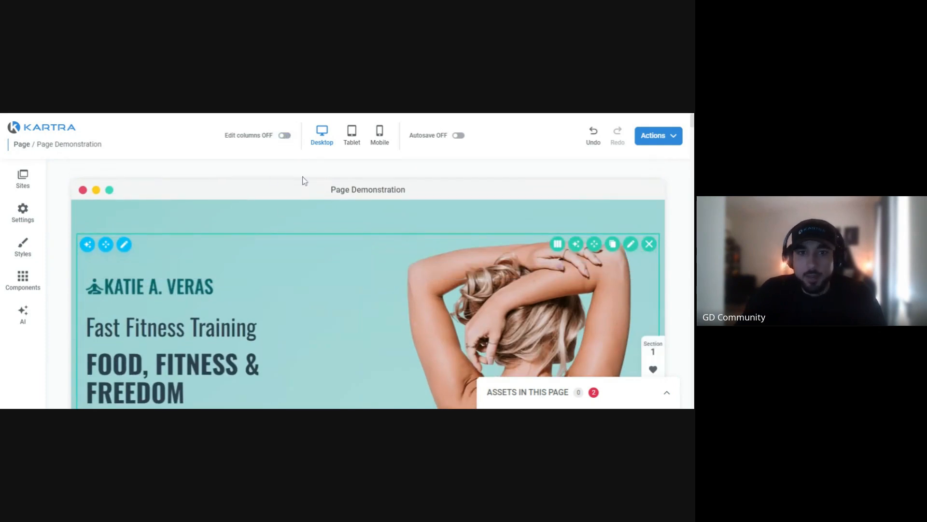
pyautogui.click(284, 136)
pyautogui.click(285, 136)
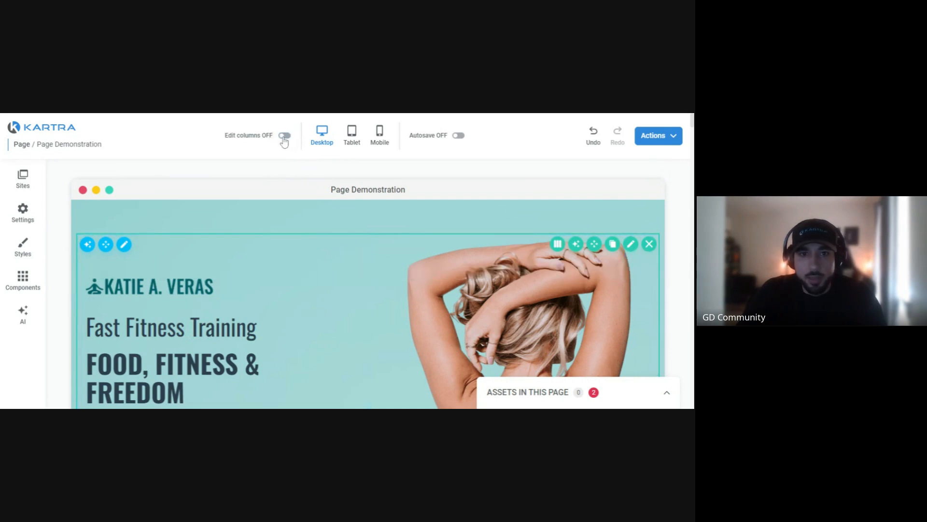
pyautogui.click(285, 138)
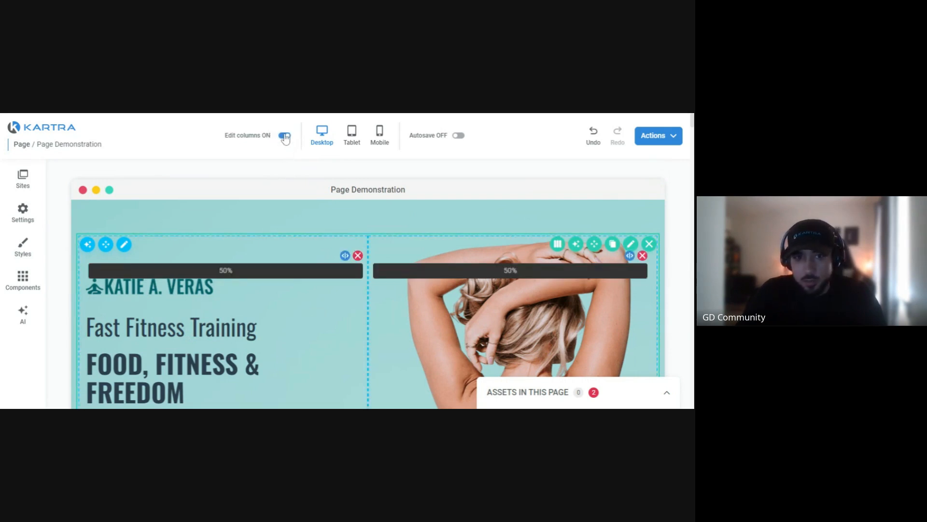
# Examine the column widths of the VESTIBULUM CONSEQUAT METUS heading and the rows of text cards beneath it
pyautogui.scroll(-7, 342, 245)
pyautogui.scroll(-3, 342, 246)
pyautogui.scroll(-6, 385, 210)
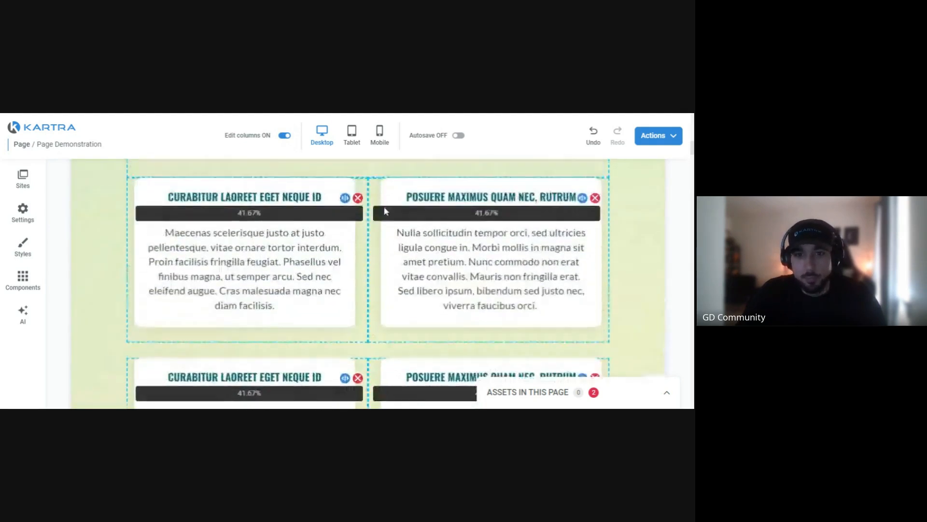
pyautogui.scroll(6, 385, 211)
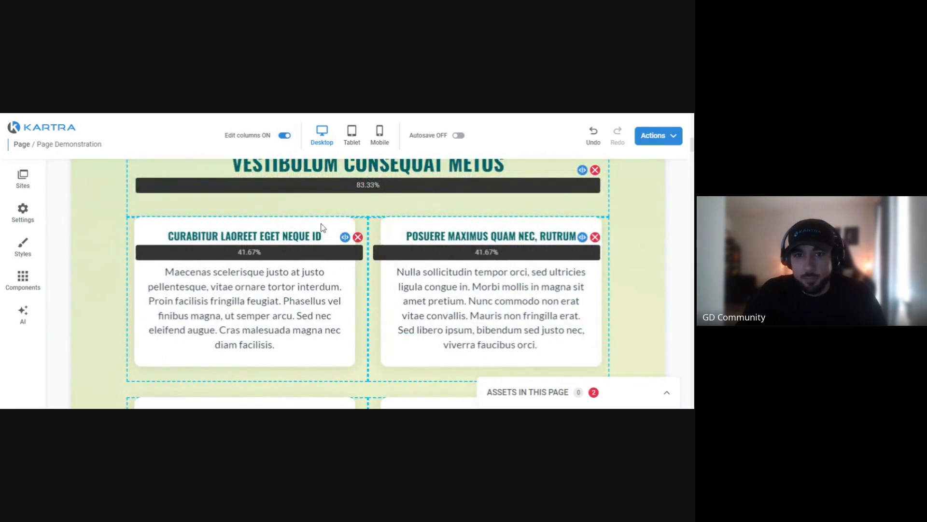
pyautogui.scroll(1, 379, 208)
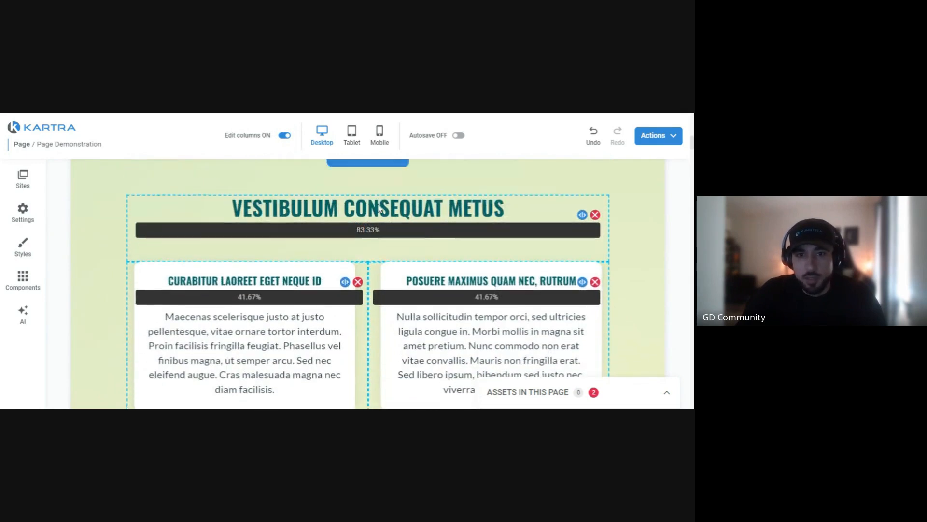
pyautogui.moveTo(540, 219)
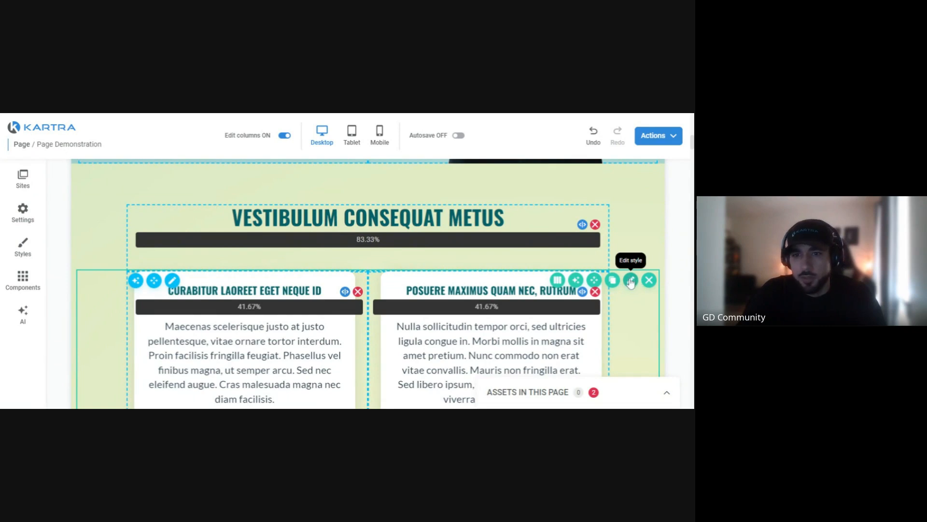
pyautogui.scroll(-5, 531, 299)
pyautogui.scroll(1, 508, 300)
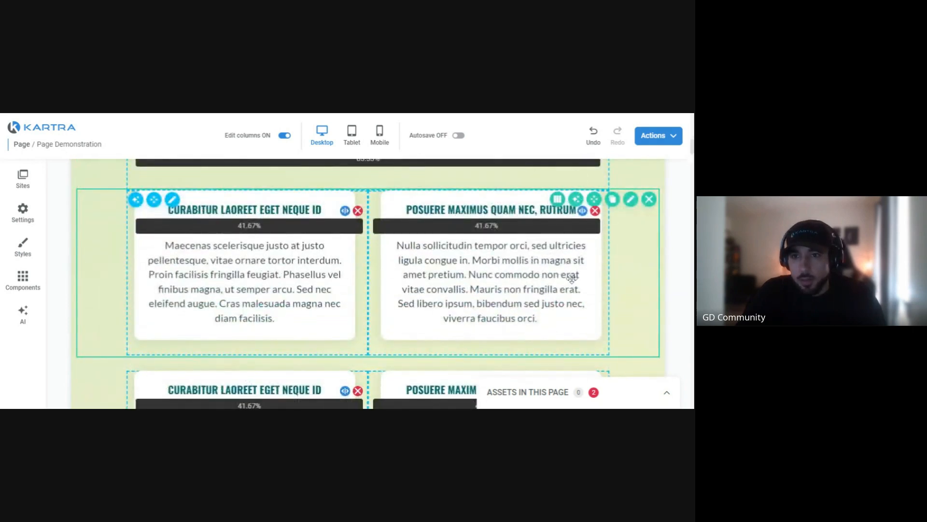
pyautogui.scroll(-3, 572, 271)
pyautogui.scroll(4, 571, 278)
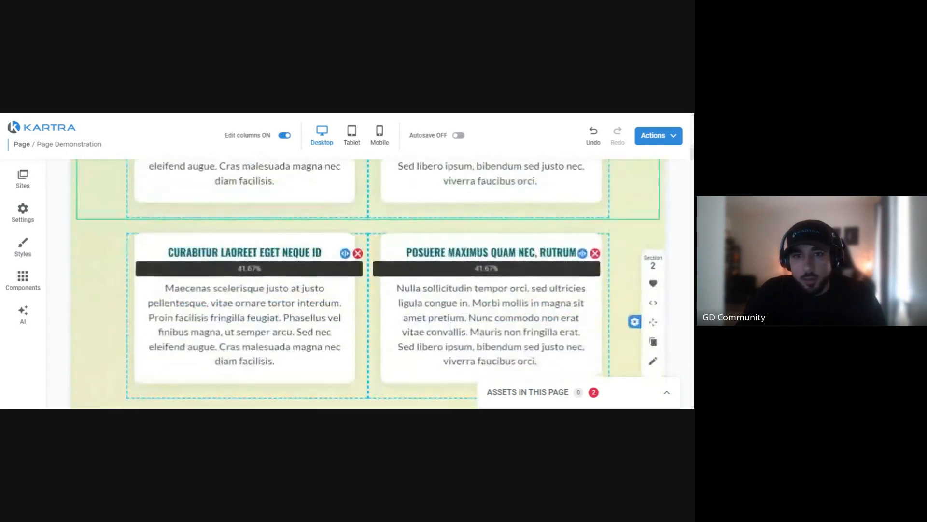
# Turn off column editing and return to the hero section
pyautogui.click(285, 137)
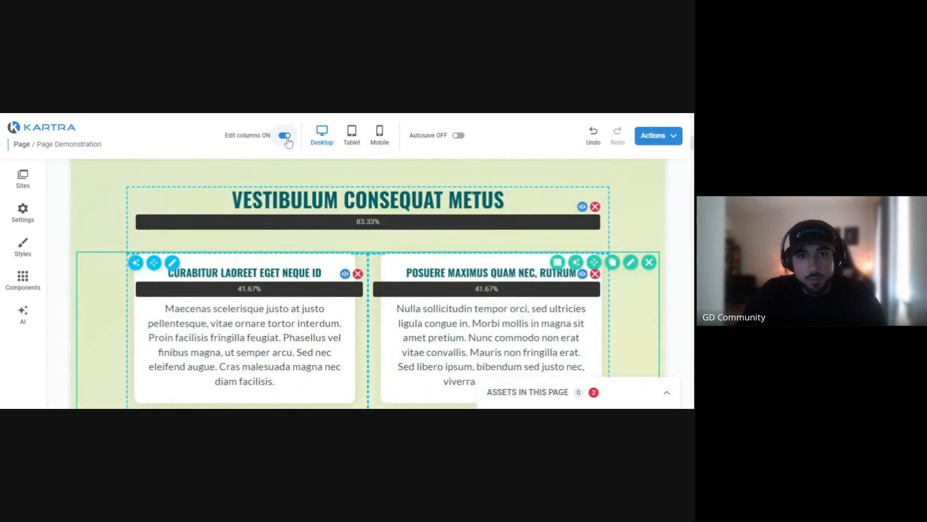
pyautogui.scroll(2, 351, 227)
pyautogui.scroll(1, 351, 227)
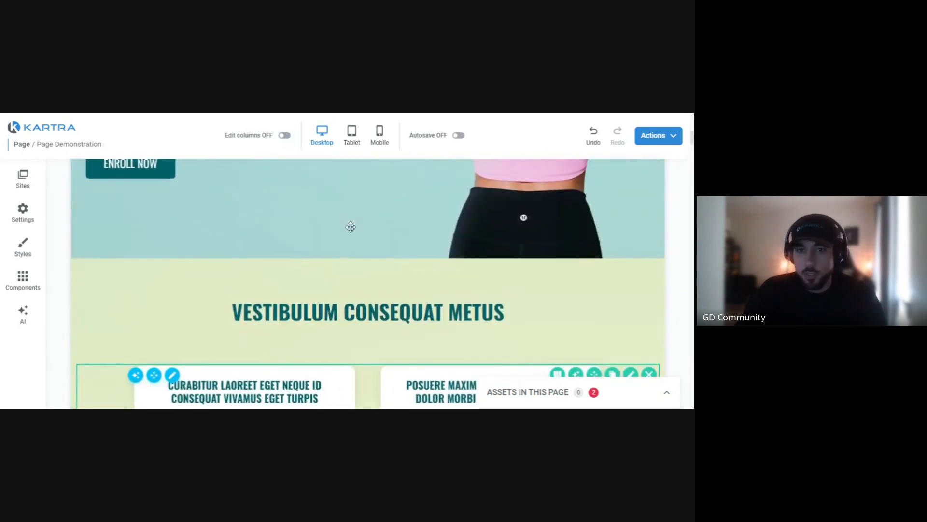
pyautogui.scroll(2, 350, 227)
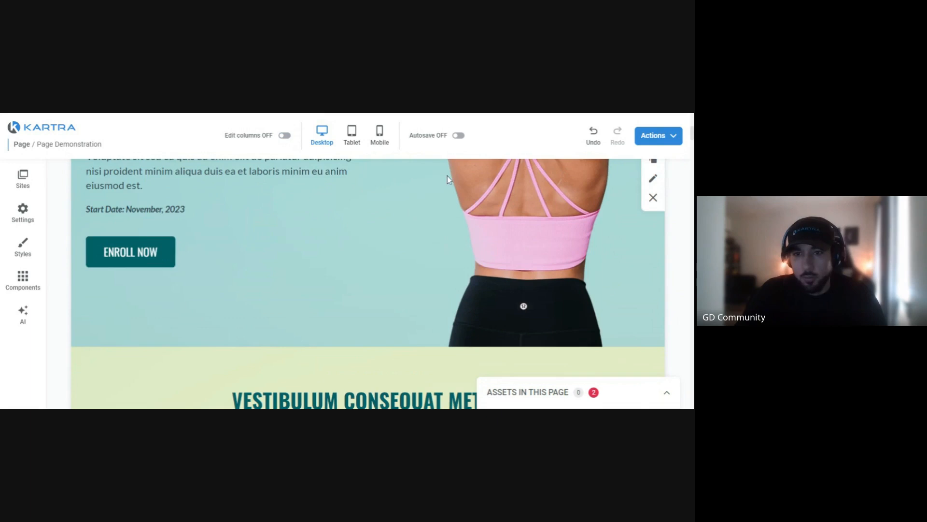
pyautogui.scroll(3, 448, 180)
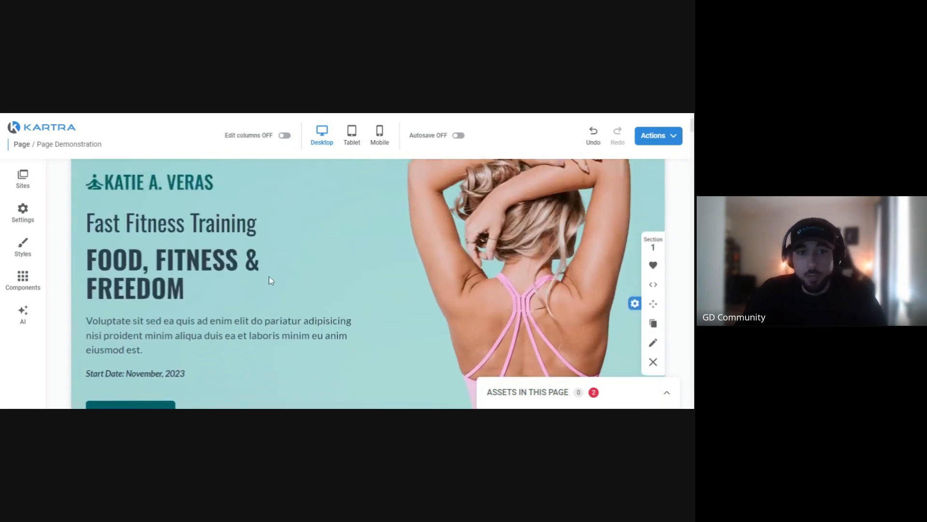
# Look over the Kartra AI content prompt, tone and language options, and the placeholder text in the page's sections
pyautogui.click(24, 316)
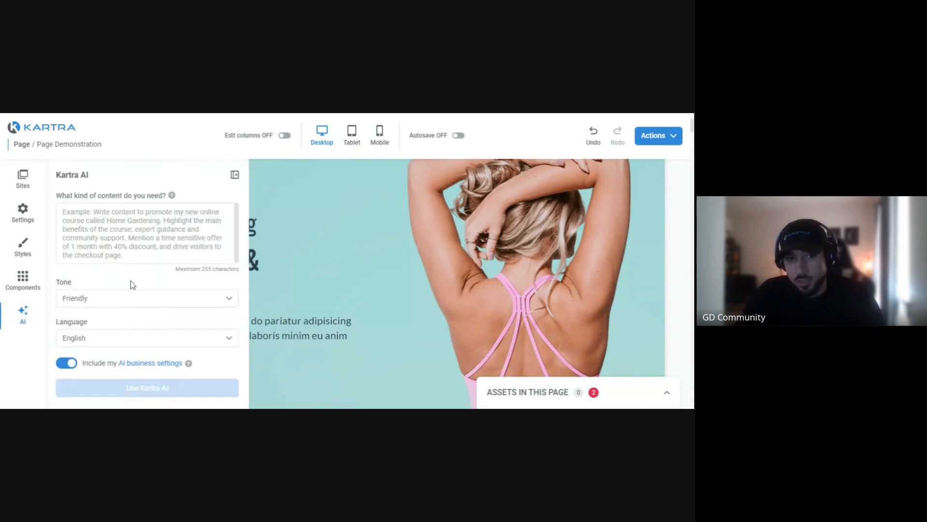
pyautogui.click(234, 175)
pyautogui.scroll(-3, 338, 290)
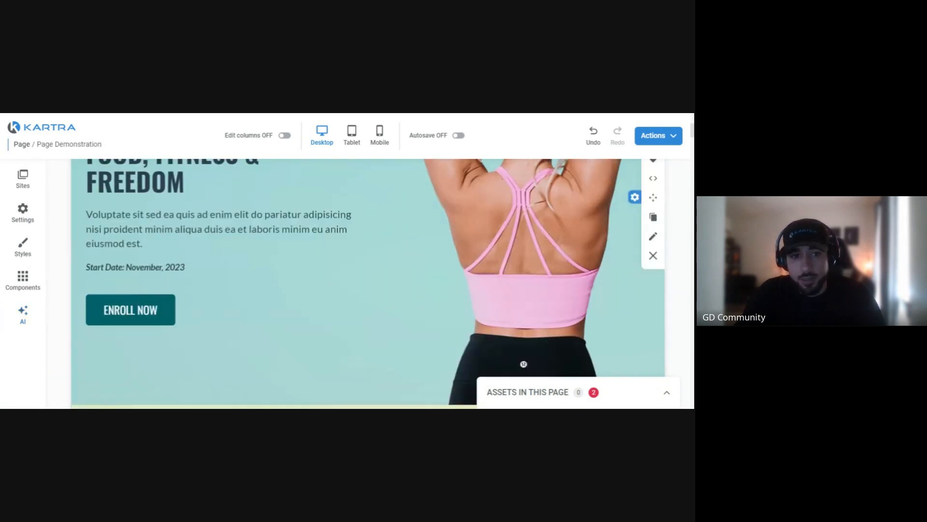
pyautogui.scroll(-10, 276, 295)
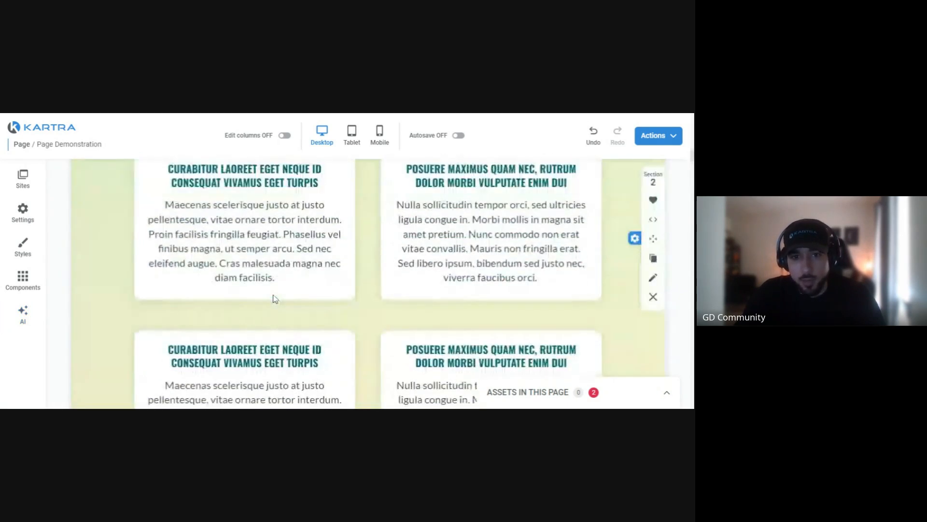
pyautogui.scroll(-3, 274, 298)
pyautogui.scroll(6, 275, 298)
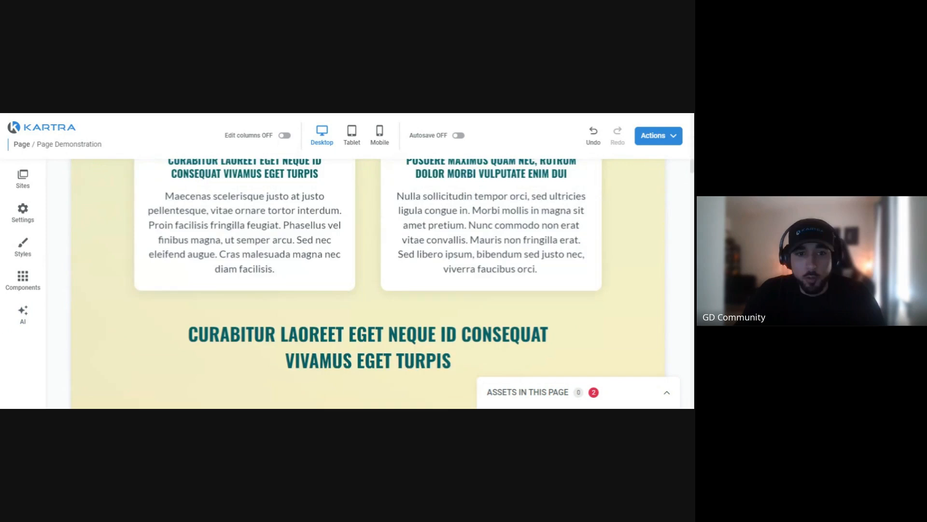
pyautogui.scroll(5, 370, 282)
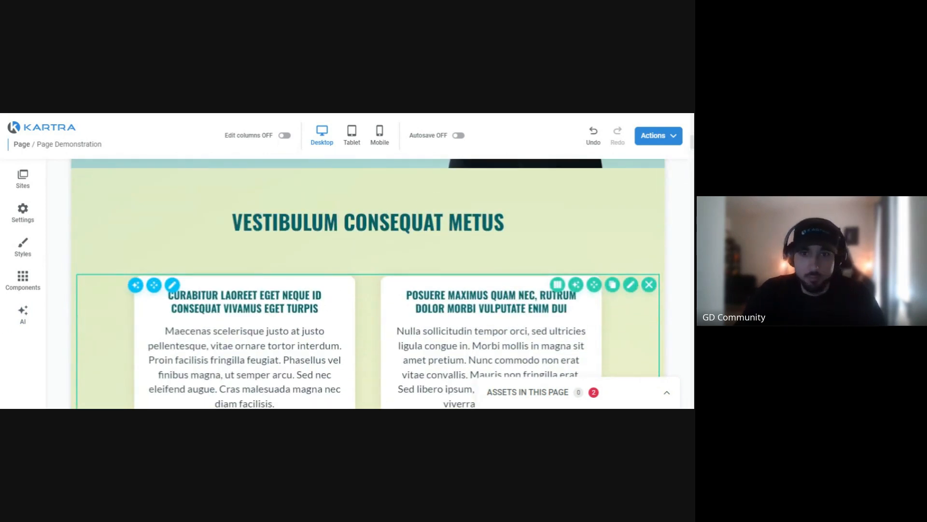
pyautogui.scroll(4, 370, 283)
pyautogui.scroll(1, 99, 275)
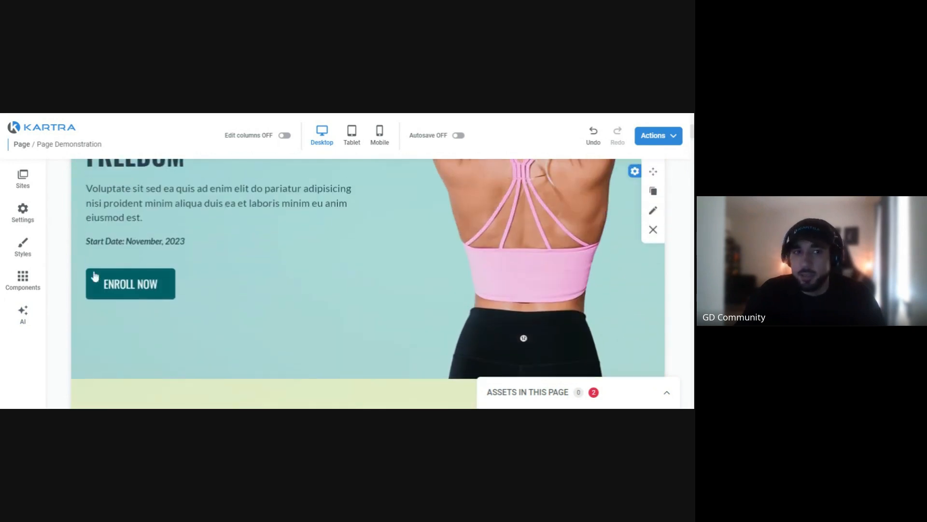
pyautogui.click(33, 316)
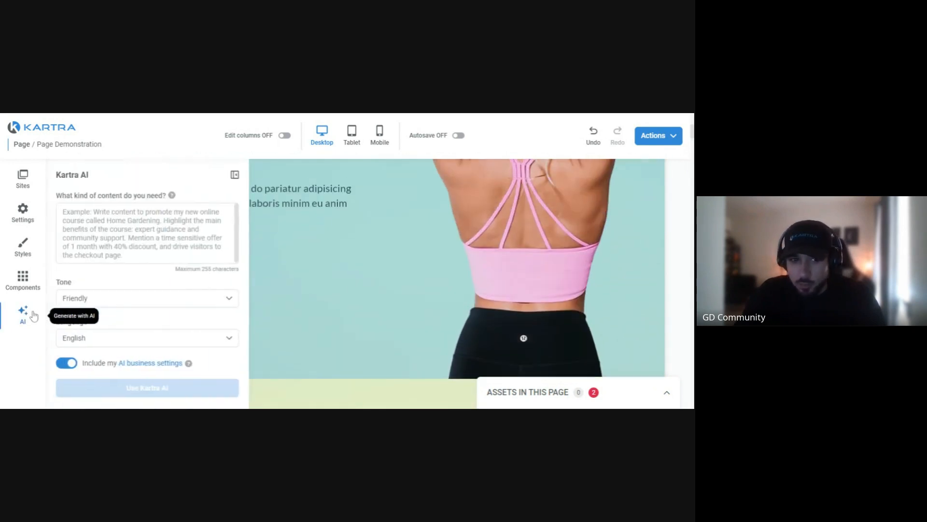
pyautogui.click(235, 176)
# Open the AI content generator for the hero section's paragraph, look at its content prompt, and close it
pyautogui.scroll(2, 170, 237)
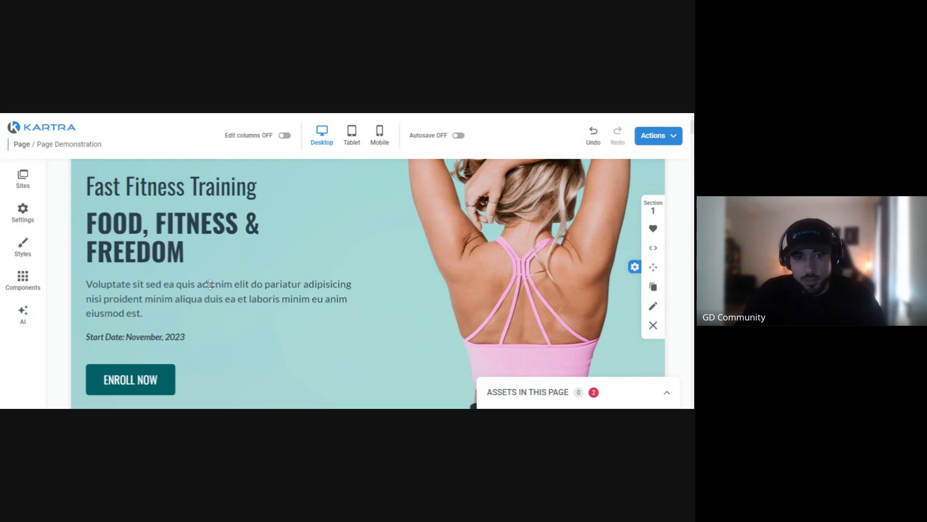
pyautogui.moveTo(210, 284)
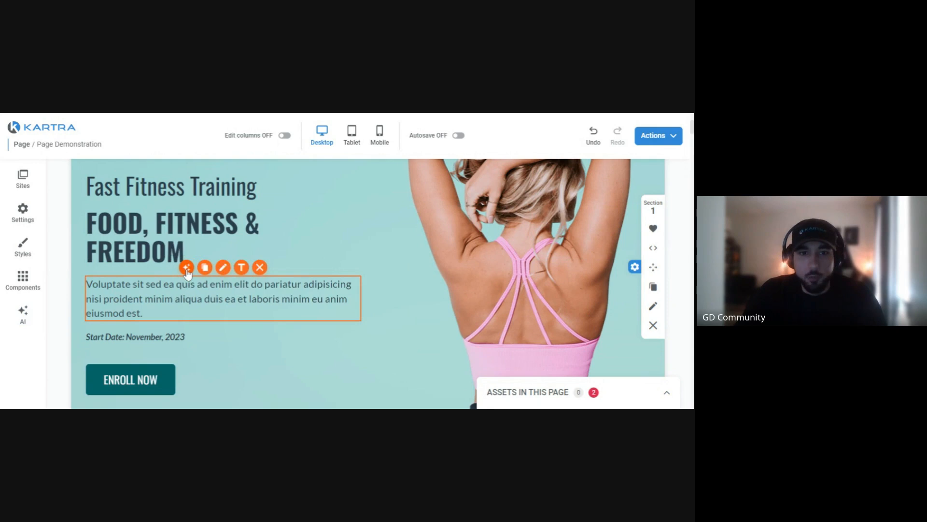
pyautogui.click(187, 268)
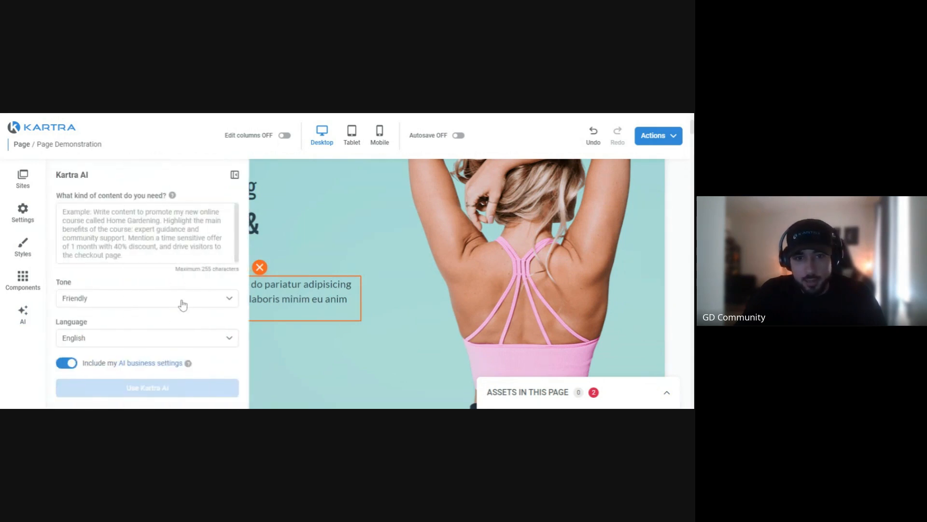
pyautogui.click(145, 231)
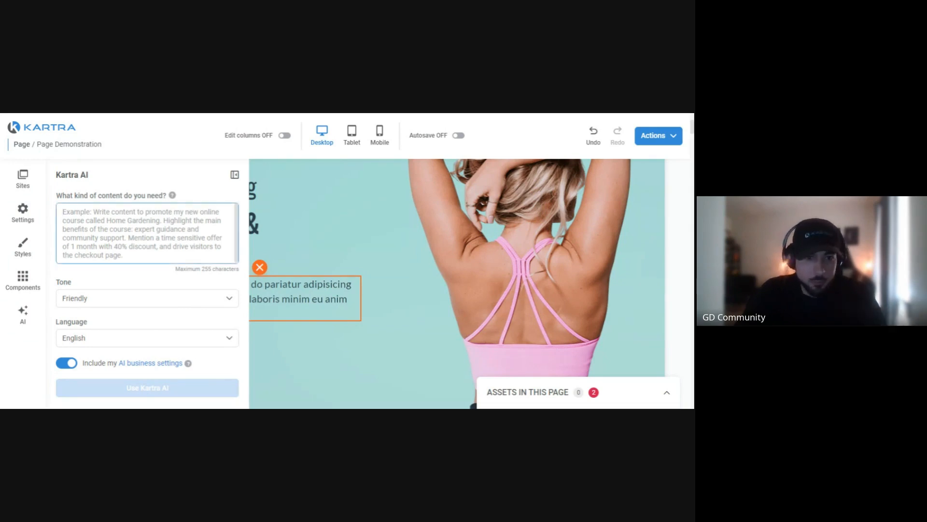
pyautogui.click(234, 175)
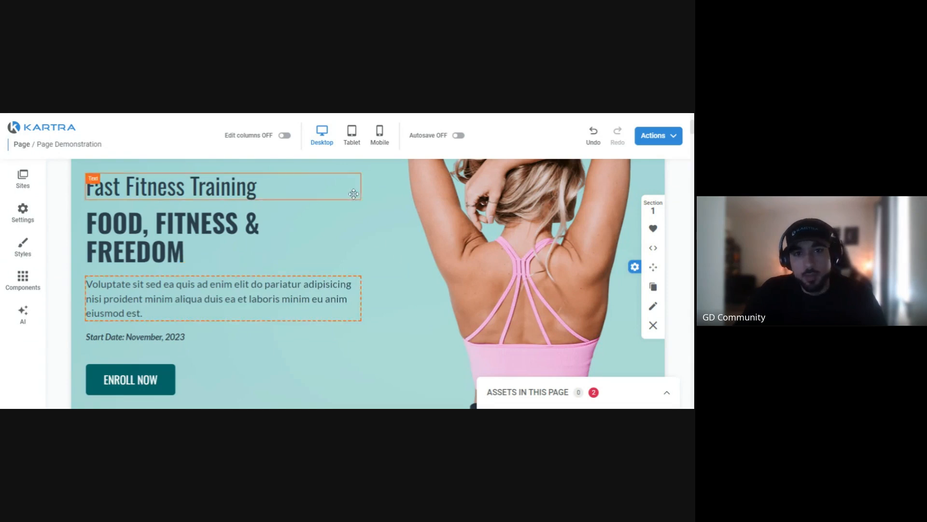
# Look over the hero section and the text card section in the desktop layout
pyautogui.click(352, 137)
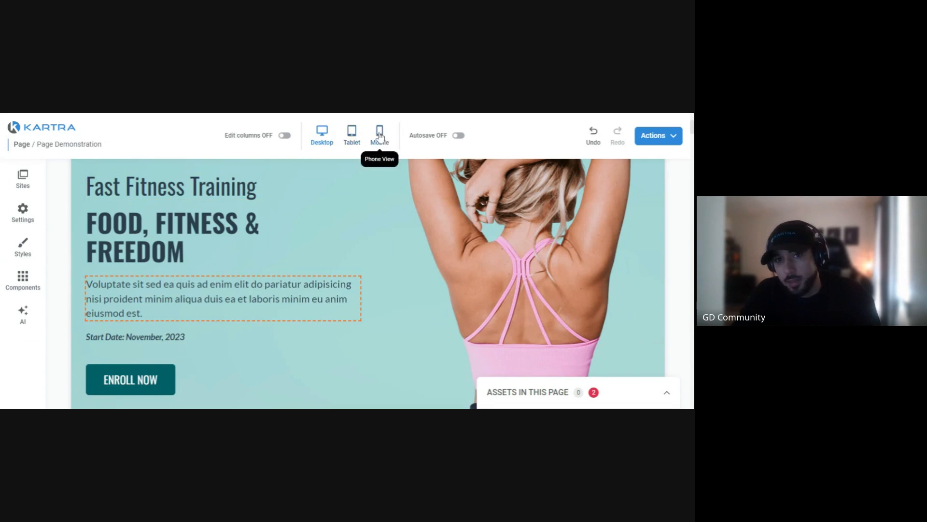
pyautogui.scroll(3, 362, 234)
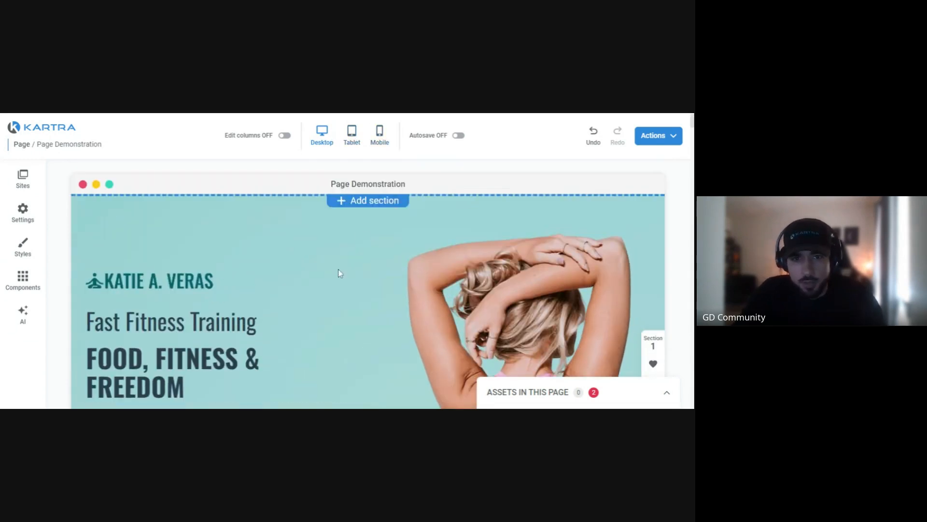
pyautogui.scroll(-10, 364, 233)
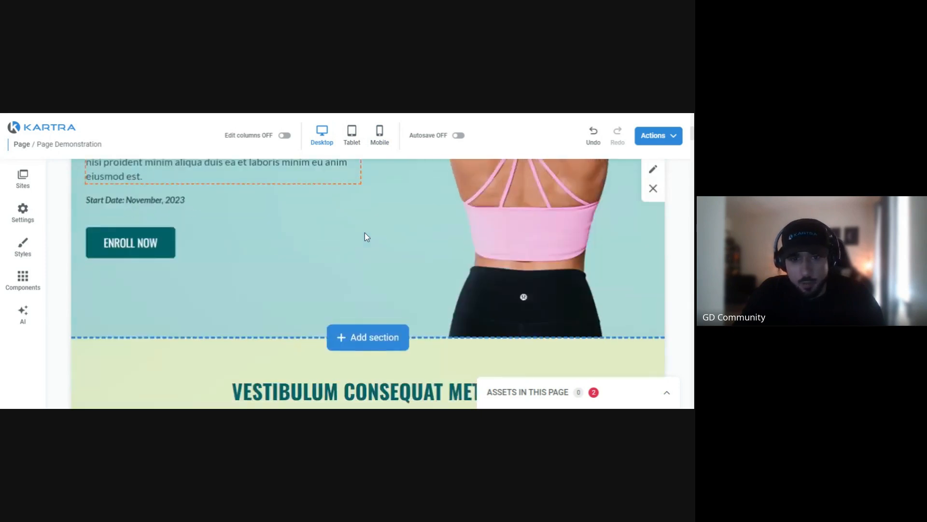
pyautogui.scroll(-5, 367, 285)
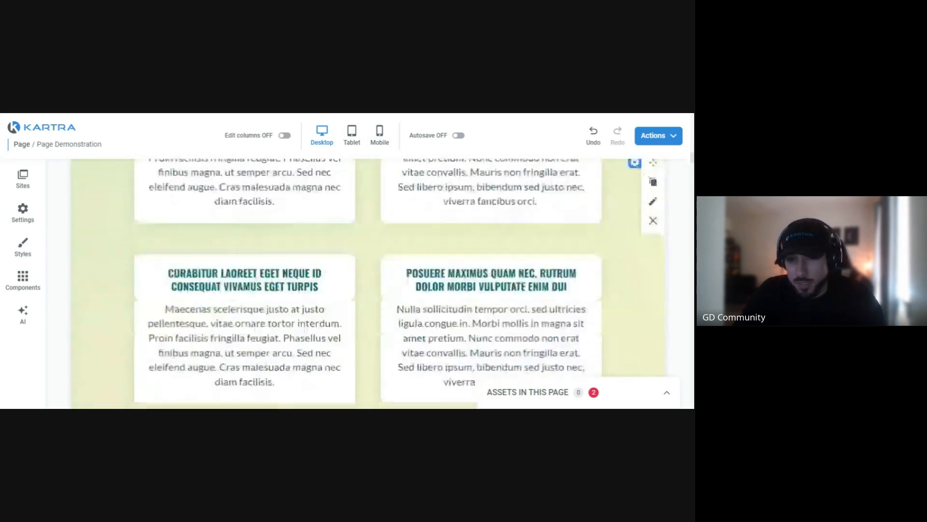
pyautogui.scroll(15, 367, 285)
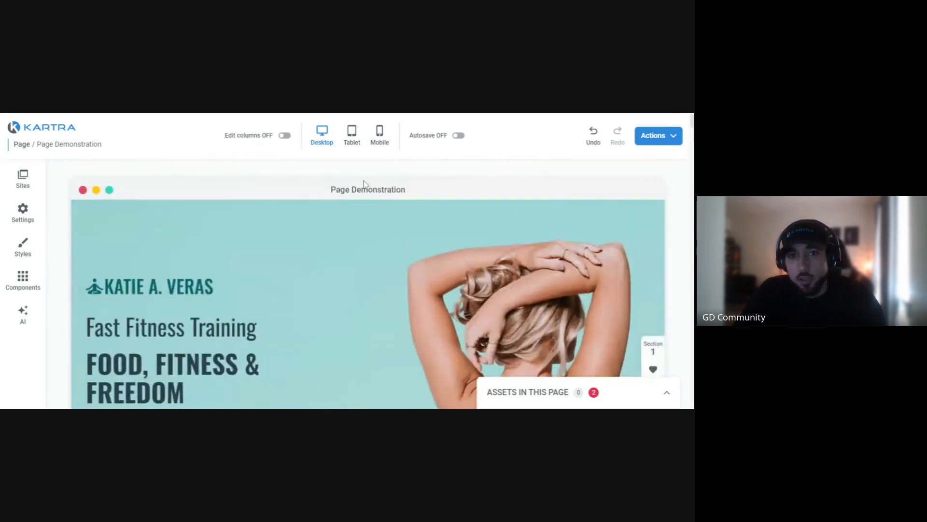
# Switch the page to tablet view and look over the hero section and the stacked text cards
pyautogui.click(353, 139)
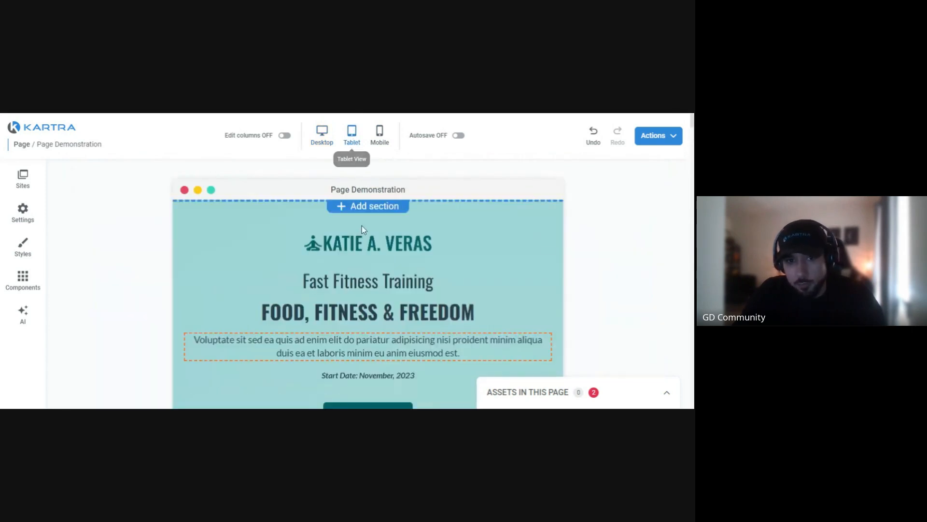
pyautogui.scroll(-3, 366, 275)
pyautogui.scroll(-8, 367, 275)
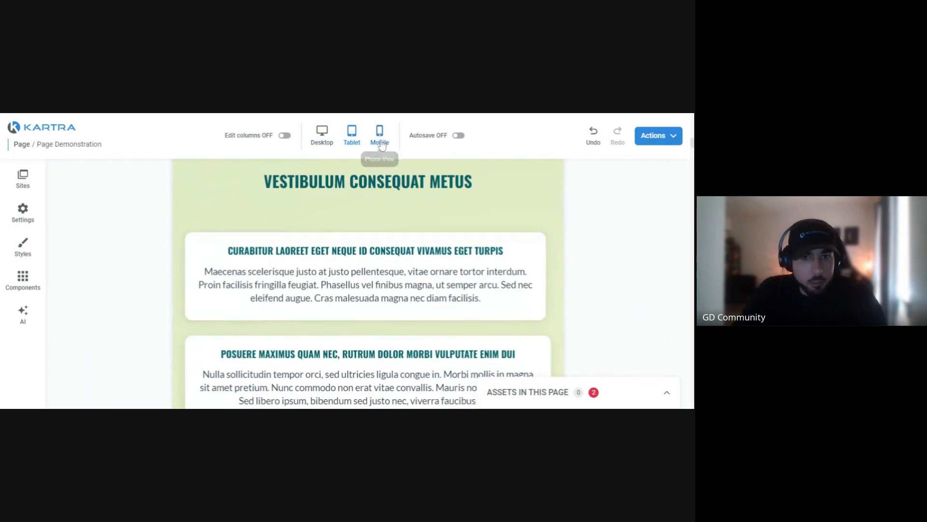
# Switch the page to mobile view and examine how the hero section and text cards are laid out
pyautogui.click(380, 138)
pyautogui.scroll(15, 404, 235)
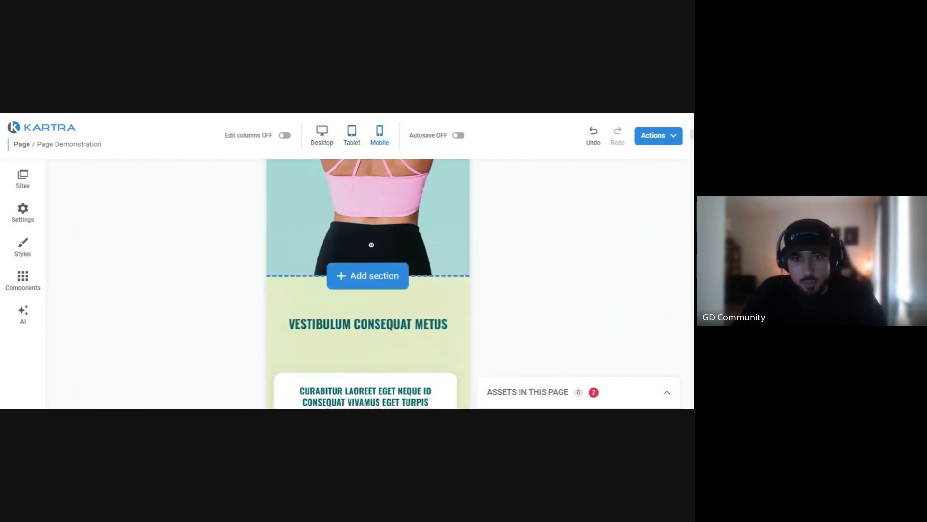
pyautogui.scroll(-15, 403, 235)
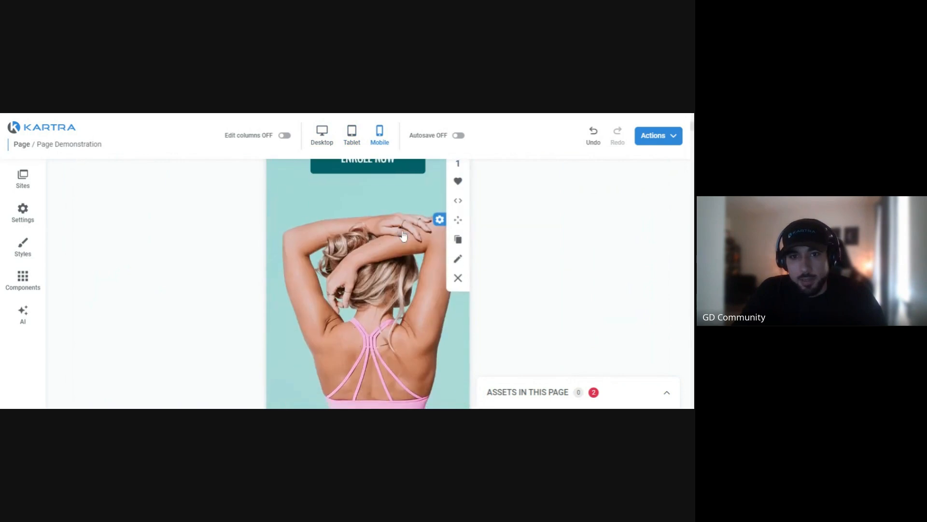
pyautogui.scroll(10, 403, 231)
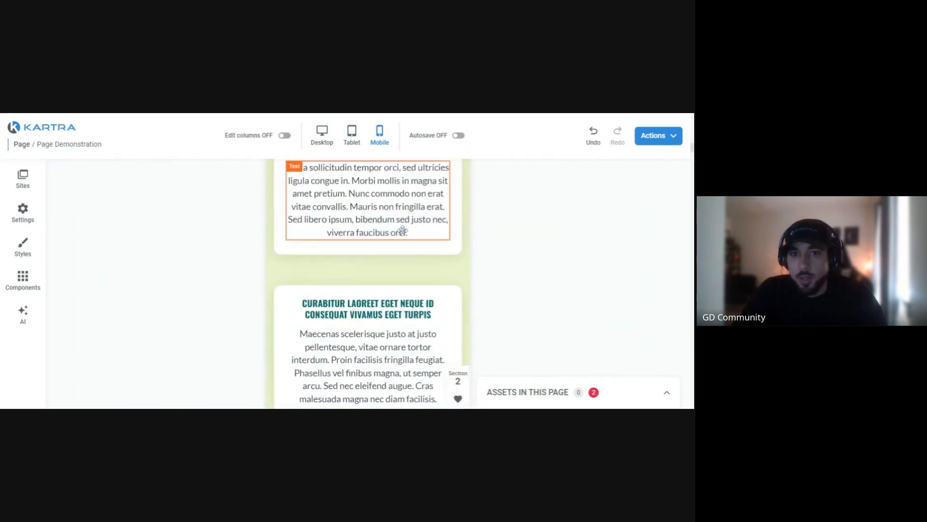
pyautogui.scroll(10, 403, 231)
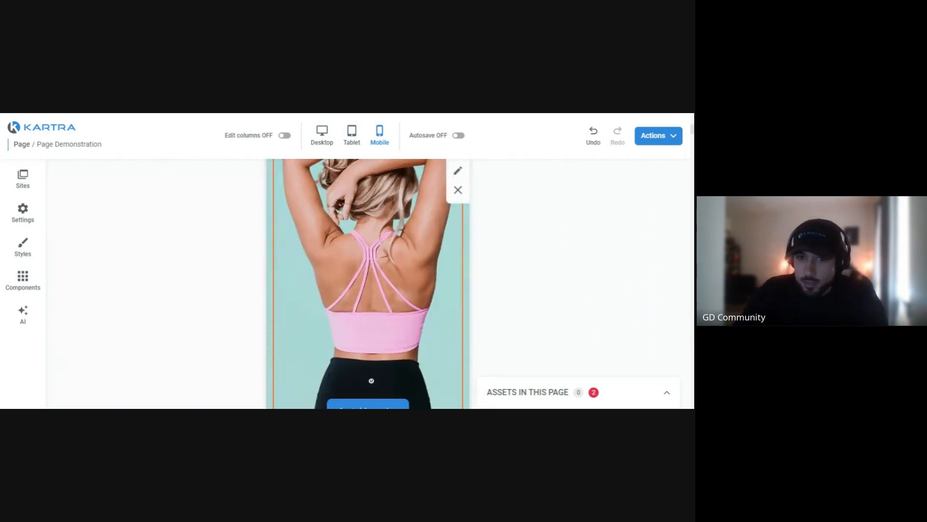
pyautogui.scroll(2, 402, 230)
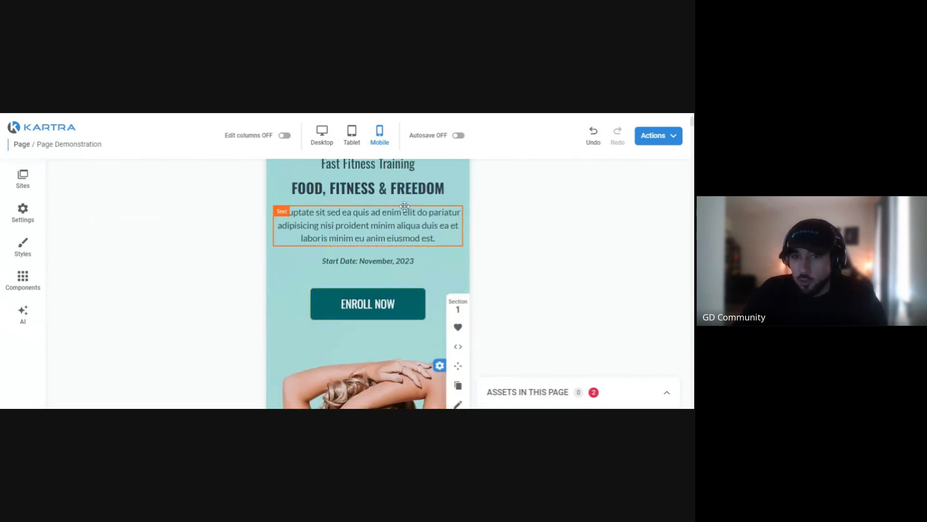
pyautogui.scroll(2, 440, 175)
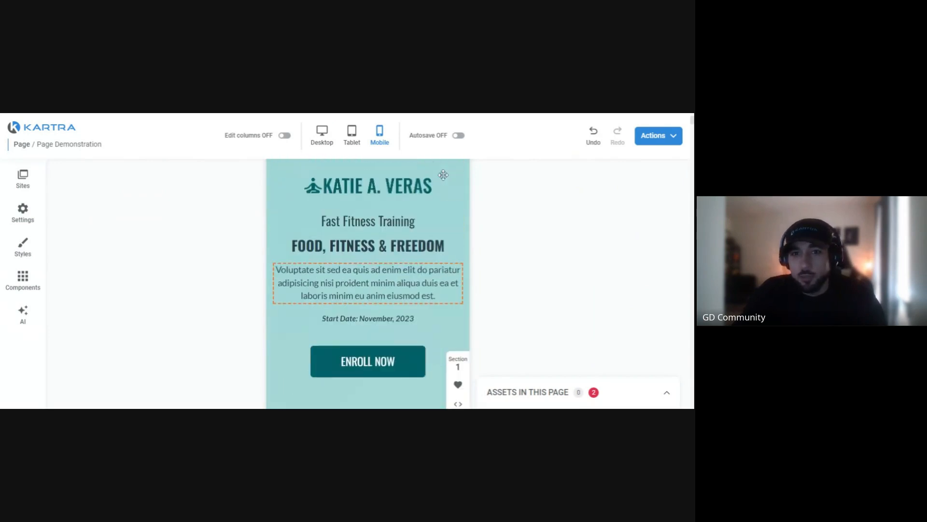
# Return briefly to desktop view, switch back to mobile view, and examine the sections down to the About Coach section's social icons
pyautogui.click(327, 141)
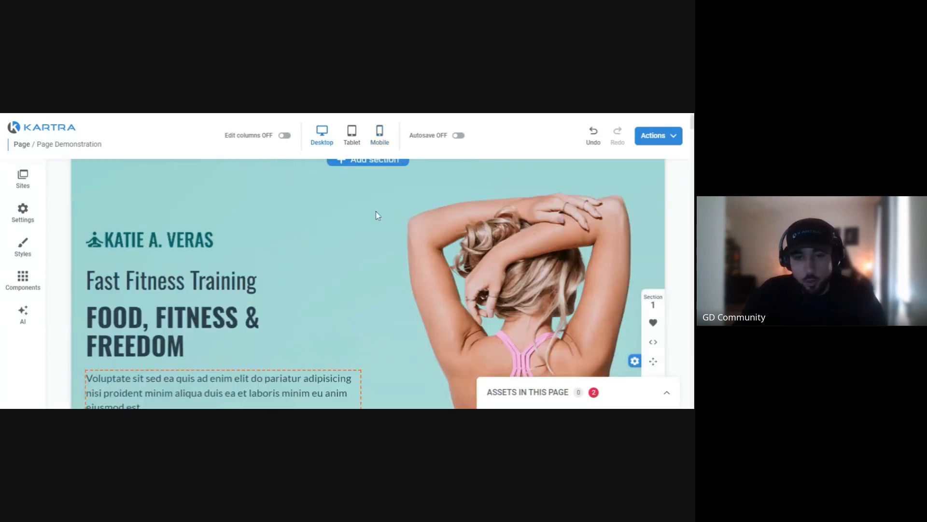
pyautogui.click(385, 136)
pyautogui.scroll(-6, 388, 271)
pyautogui.scroll(-10, 388, 270)
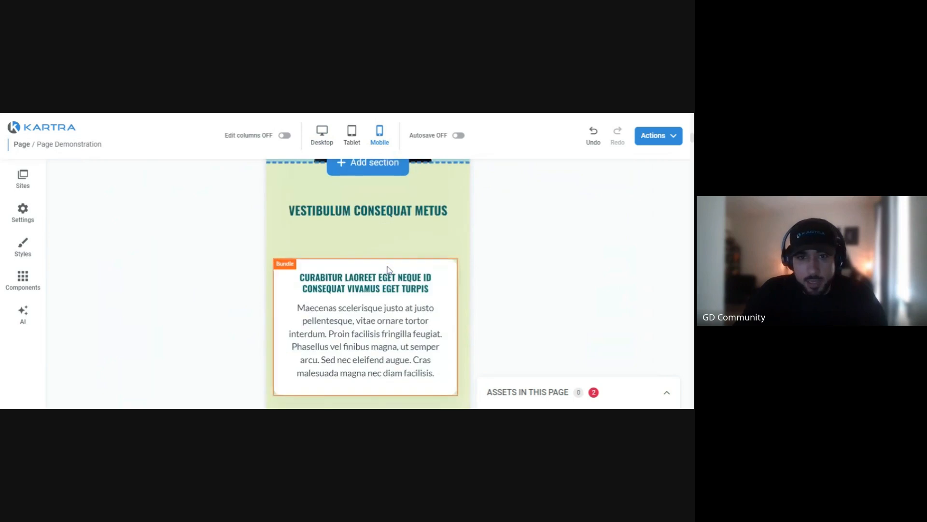
pyautogui.scroll(-10, 368, 284)
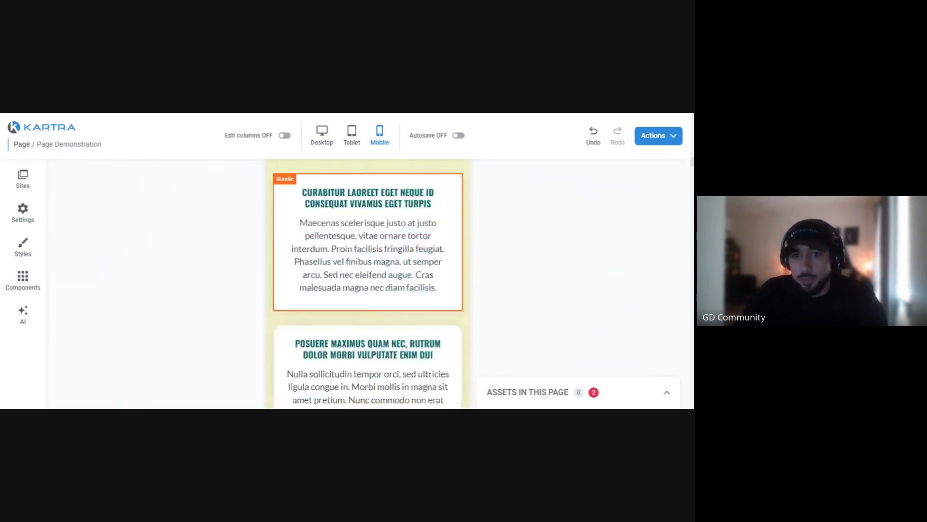
pyautogui.scroll(-10, 368, 284)
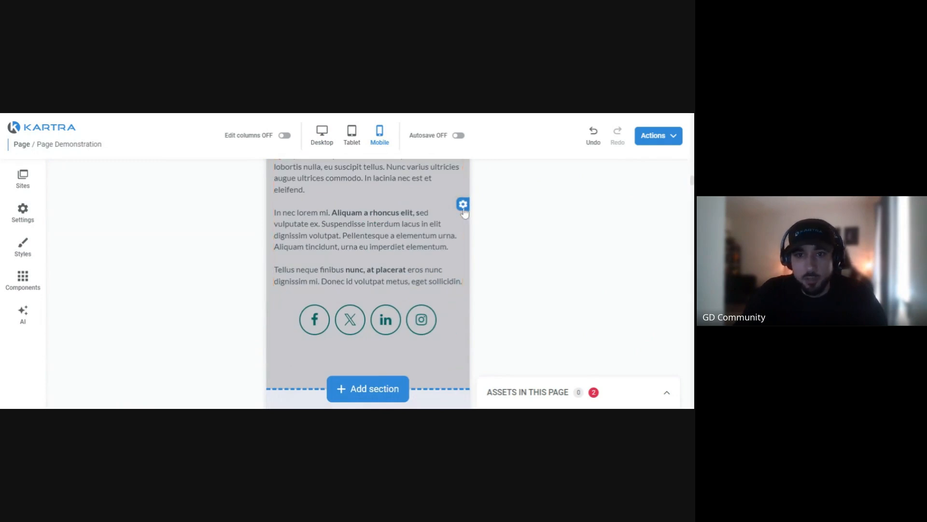
pyautogui.moveTo(463, 205)
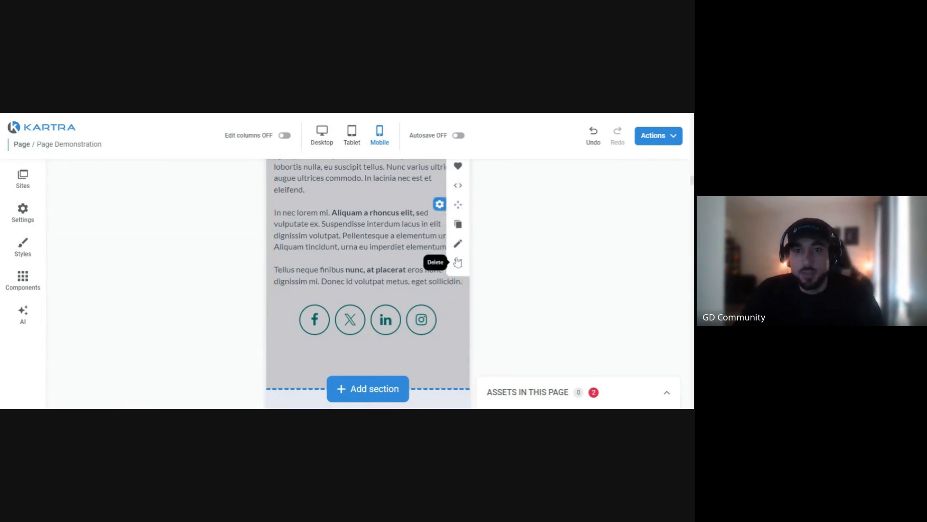
pyautogui.scroll(10, 368, 284)
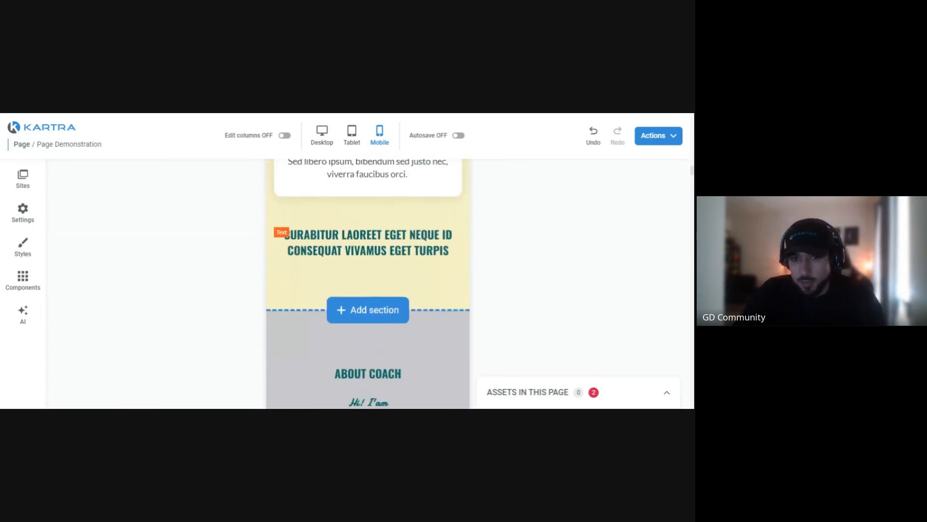
pyautogui.scroll(10, 368, 283)
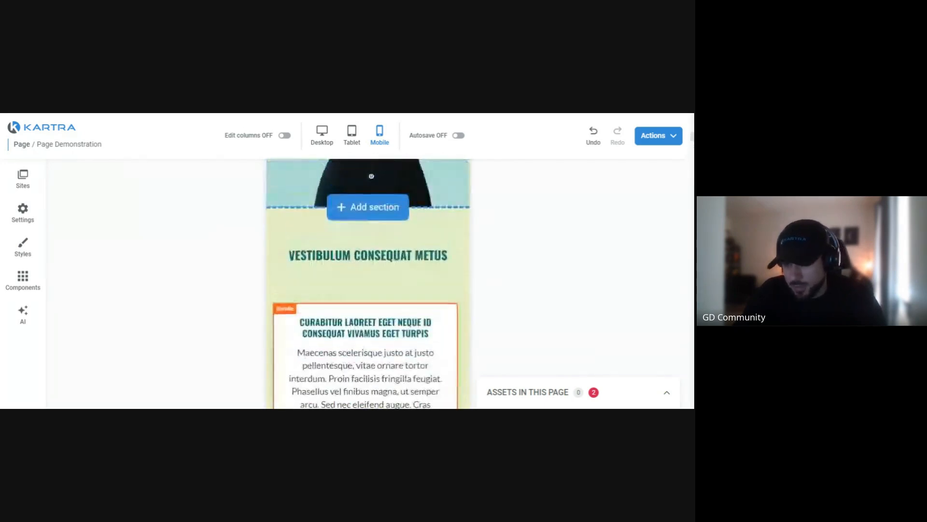
# Try deselecting mobile visitors in the hero section's device visibility settings, and close the settings without applying
pyautogui.scroll(8, 368, 283)
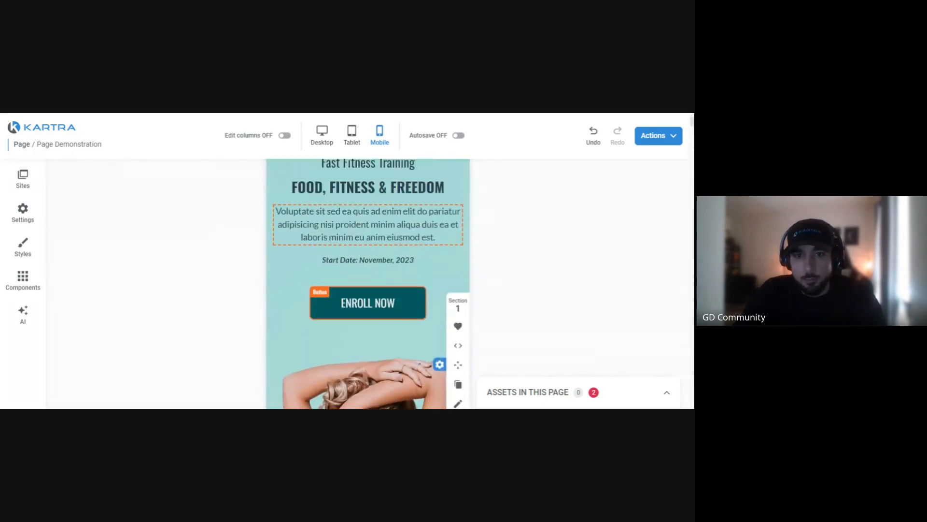
pyautogui.scroll(-1, 368, 288)
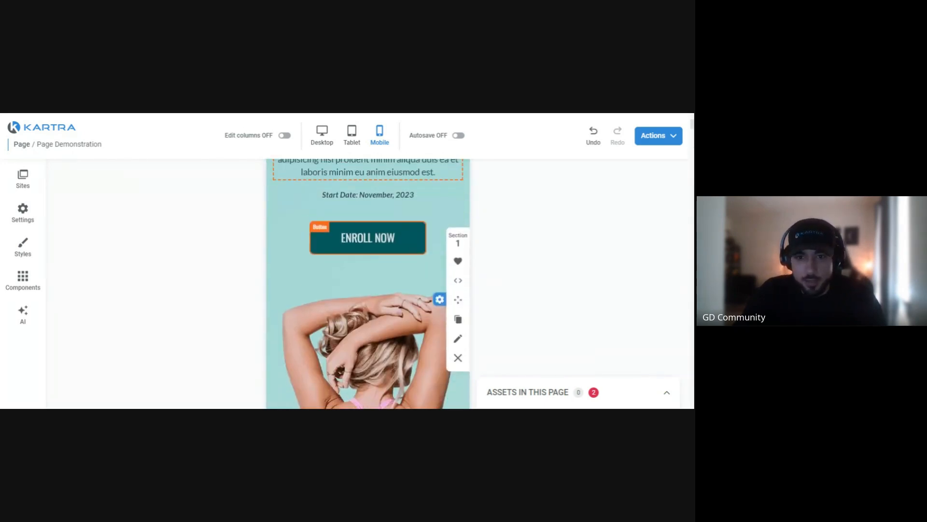
pyautogui.click(458, 339)
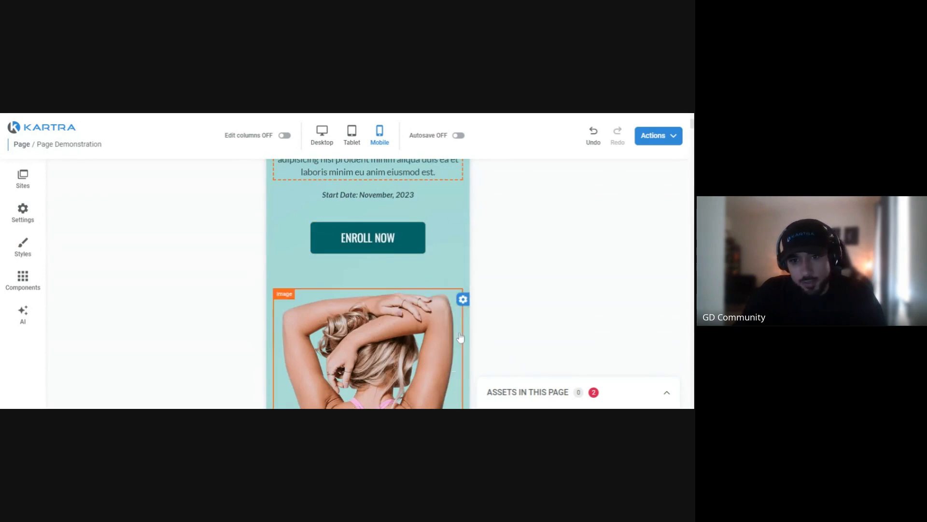
pyautogui.click(215, 204)
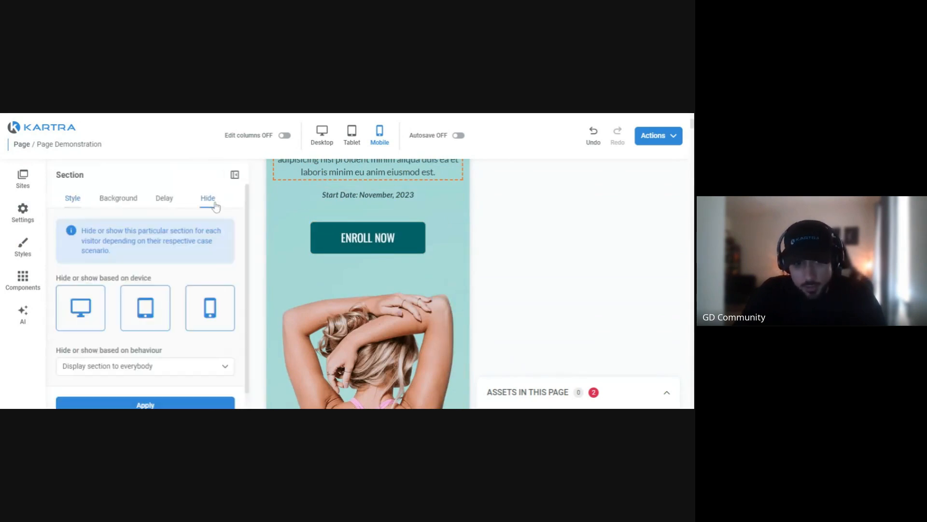
pyautogui.scroll(-1, 175, 299)
pyautogui.click(162, 277)
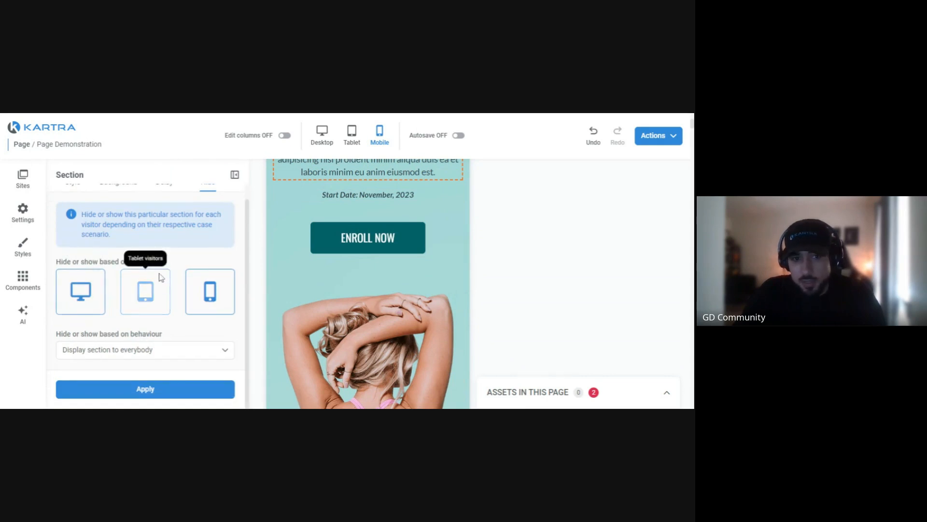
pyautogui.click(204, 283)
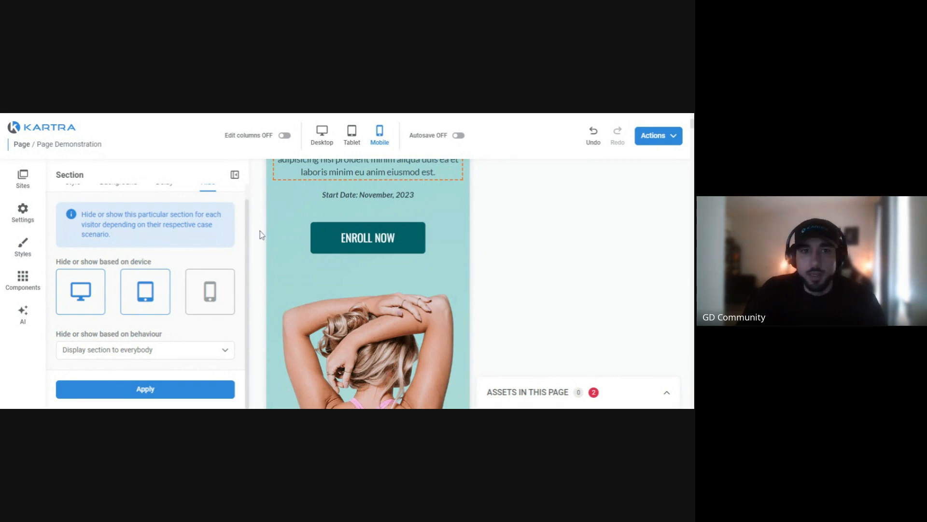
pyautogui.click(234, 176)
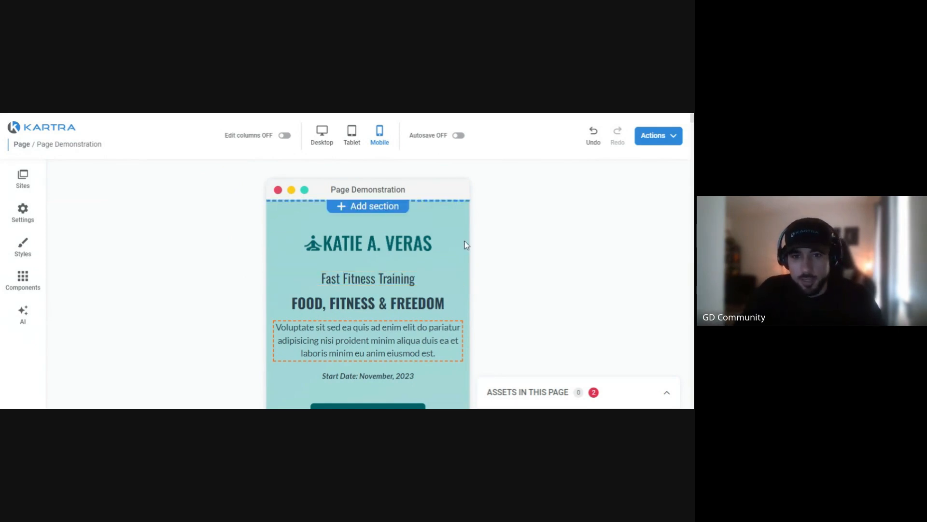
# Look over the stacked text cards in mobile view, and return the page to desktop view
pyautogui.scroll(-15, 464, 241)
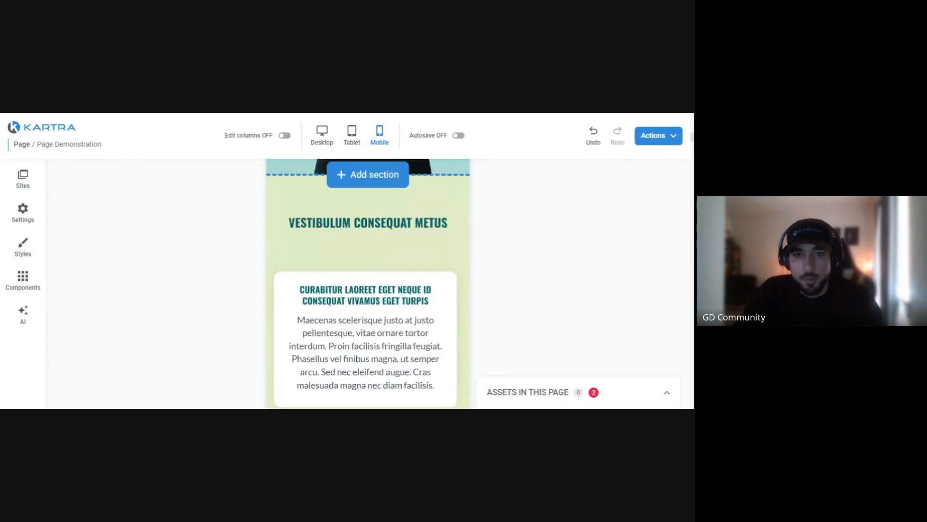
pyautogui.scroll(-5, 369, 284)
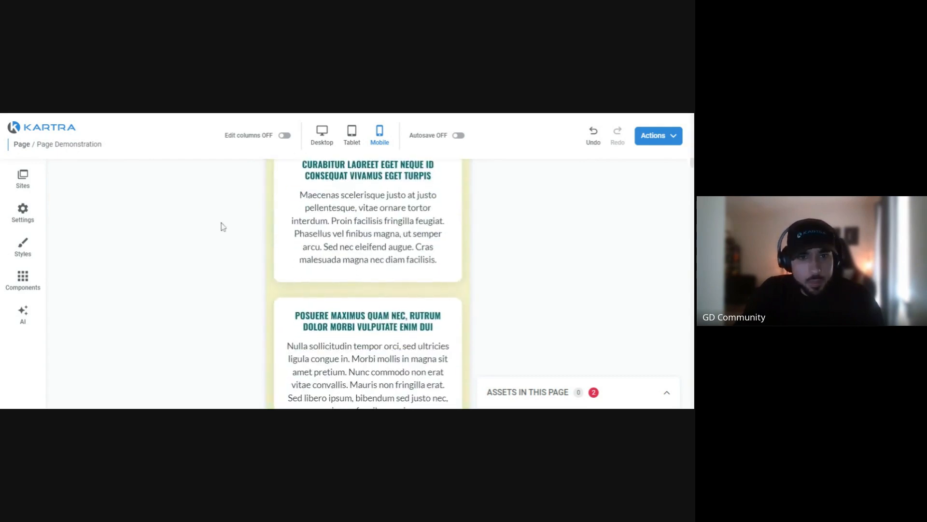
pyautogui.click(324, 139)
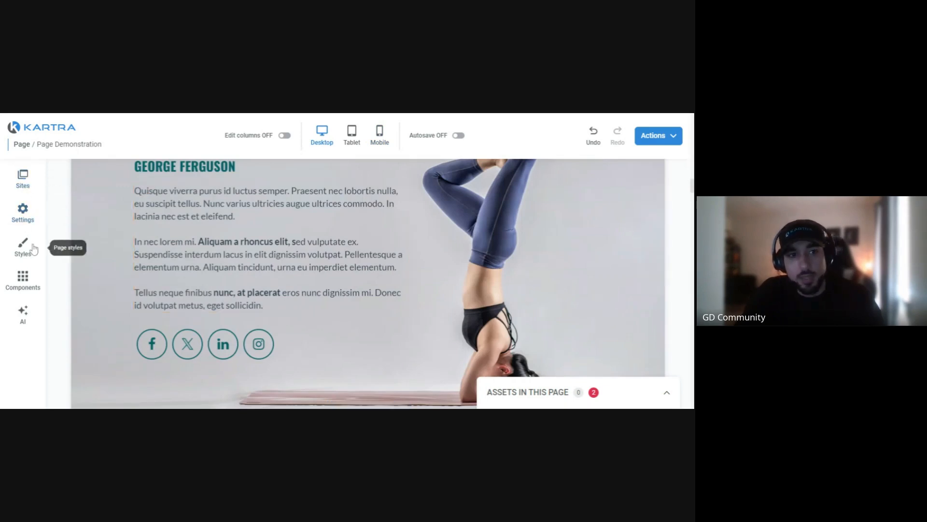
# Assign the page to the site "Website (Demo)" and dismiss the assignment dialog
pyautogui.click(23, 178)
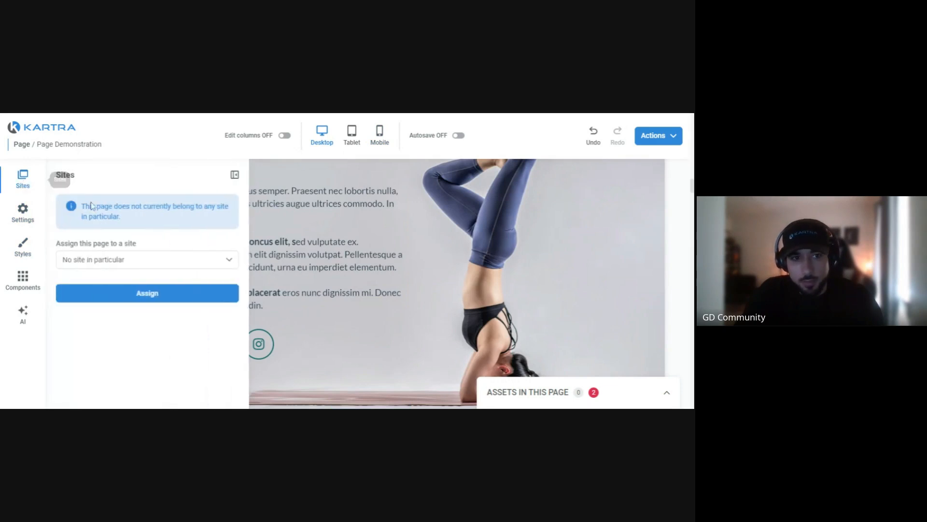
pyautogui.click(149, 263)
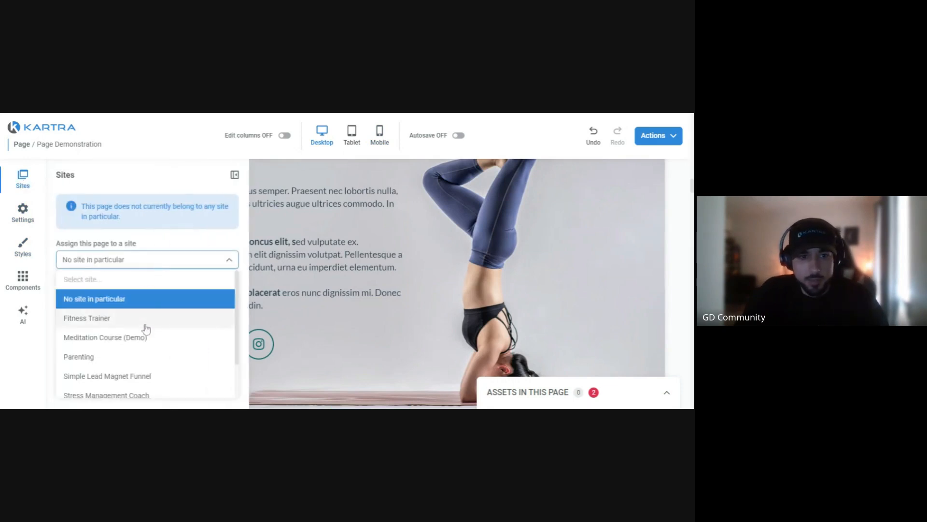
pyautogui.scroll(-1, 147, 332)
pyautogui.scroll(-1, 145, 331)
pyautogui.click(123, 370)
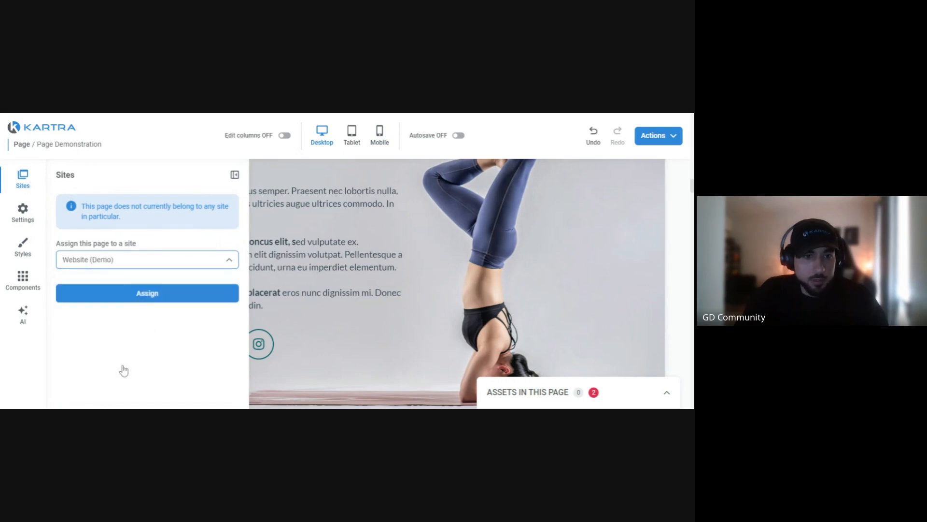
pyautogui.click(169, 300)
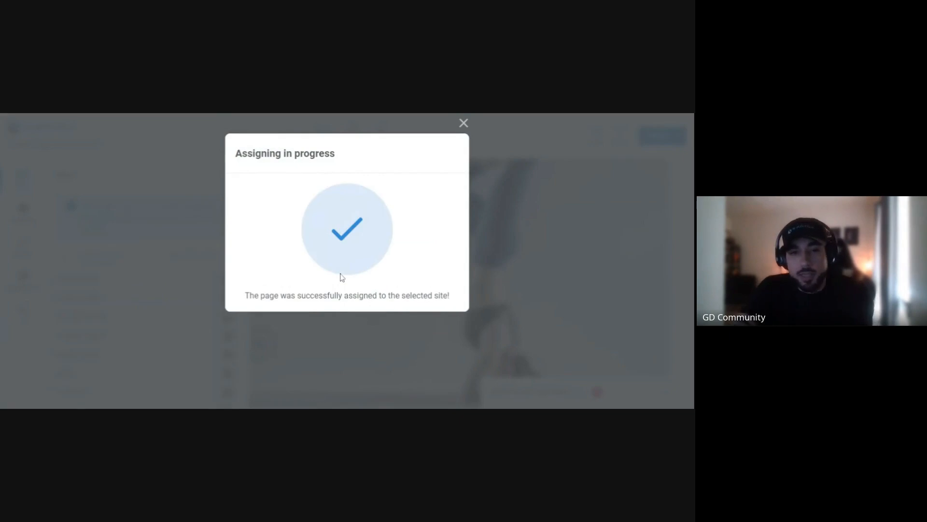
pyautogui.click(463, 125)
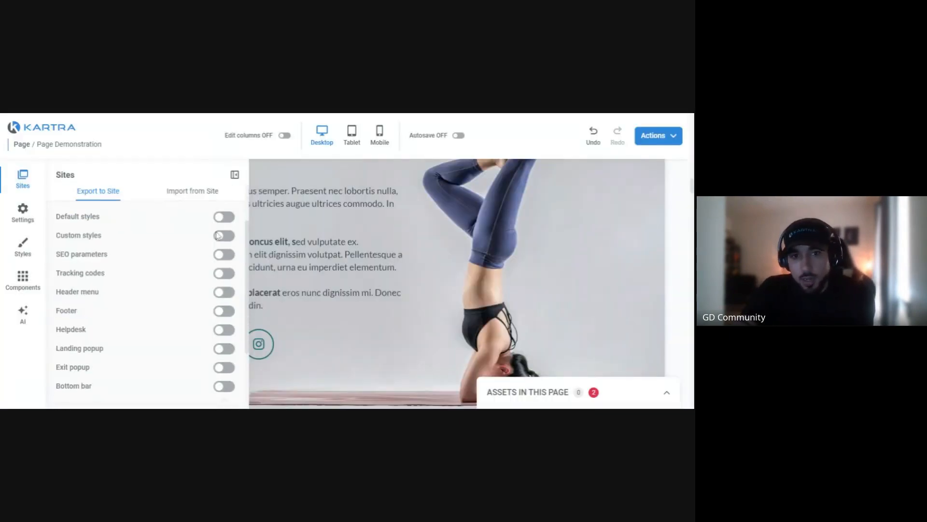
# Review the components that can be exported to the site and turn on the Footer option without applying the export
pyautogui.scroll(-1, 219, 236)
pyautogui.scroll(1, 217, 236)
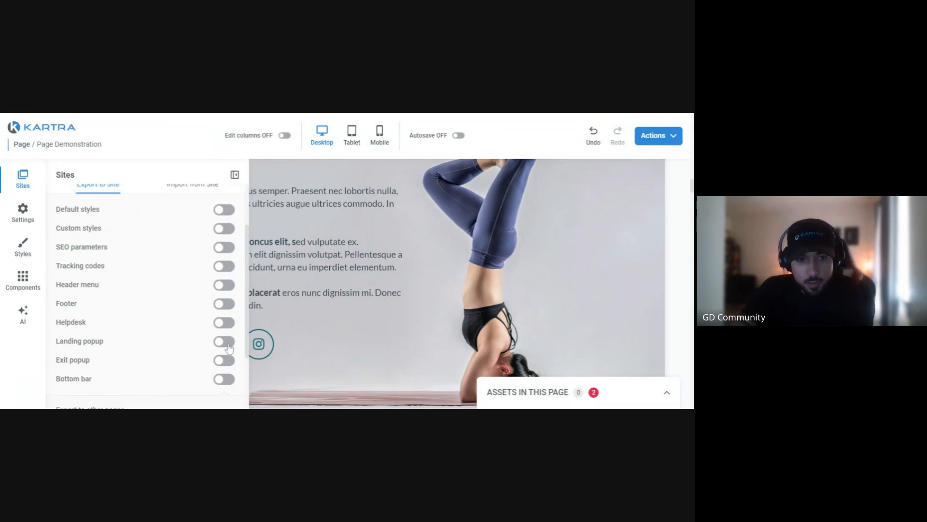
pyautogui.scroll(1, 226, 333)
pyautogui.click(224, 325)
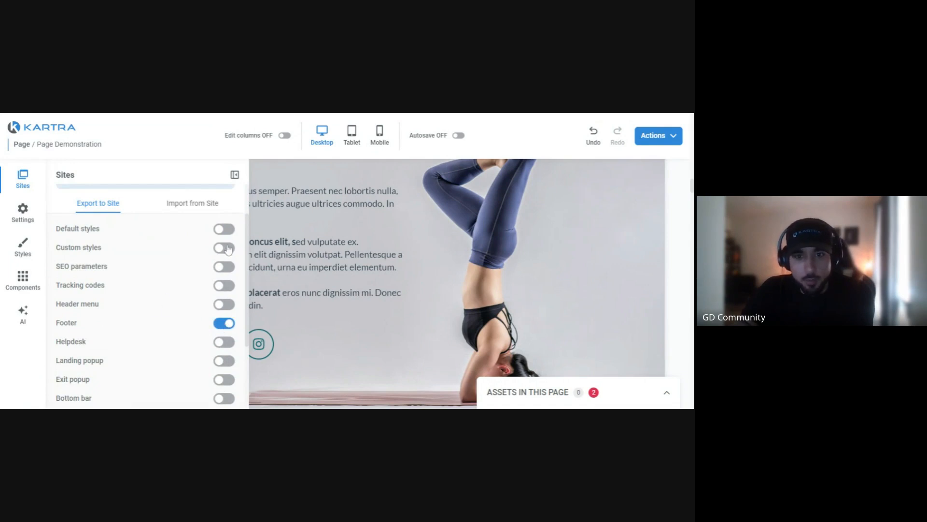
# Import the header menu and footer from the assigned site into the page, accepting the overwrite of the corresponding components
pyautogui.click(194, 204)
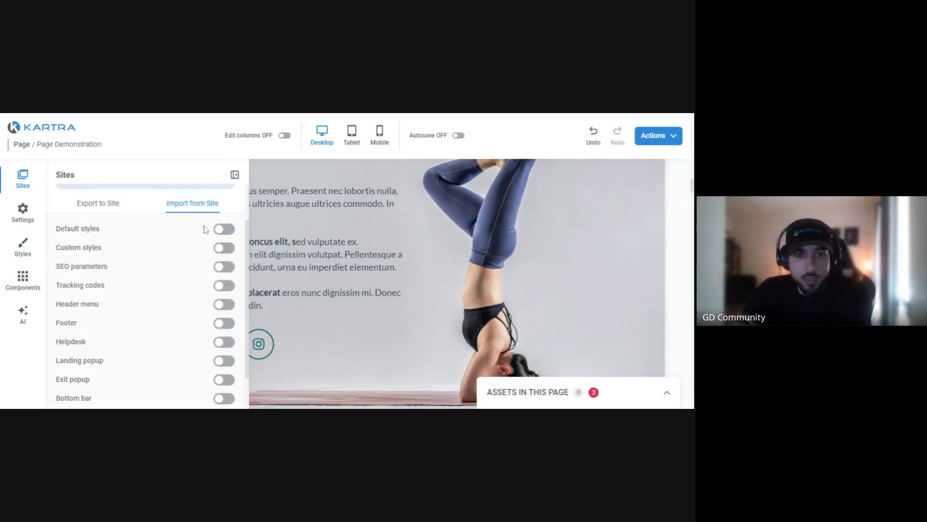
pyautogui.scroll(-2, 189, 343)
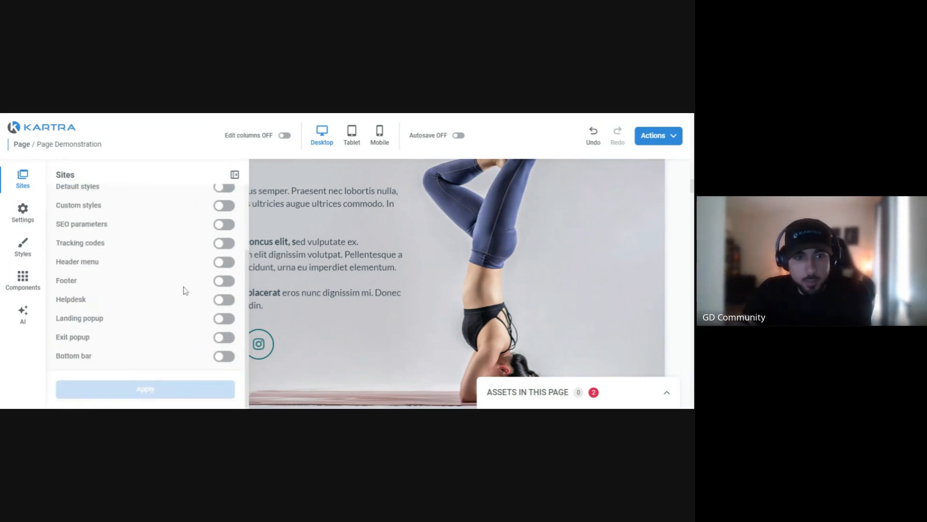
pyautogui.scroll(2, 185, 290)
pyautogui.click(227, 293)
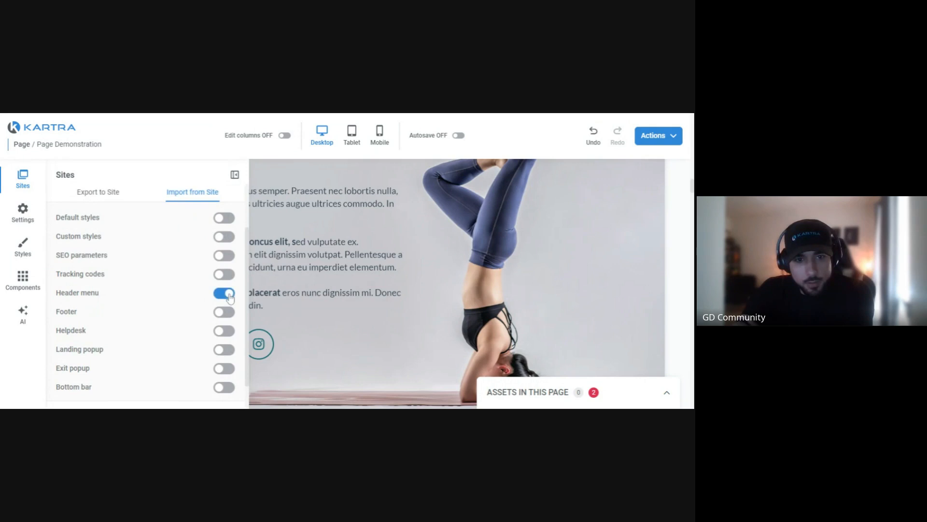
pyautogui.click(227, 316)
pyautogui.scroll(-2, 180, 315)
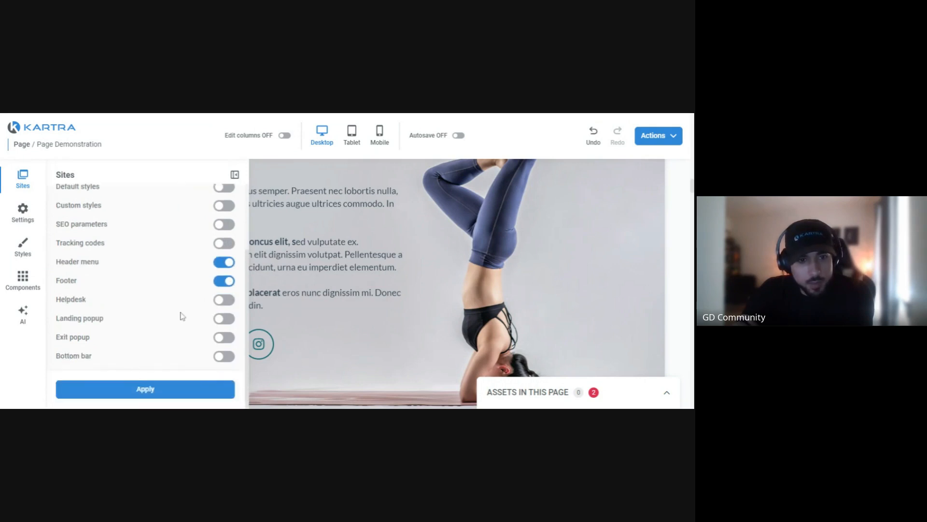
pyautogui.click(186, 389)
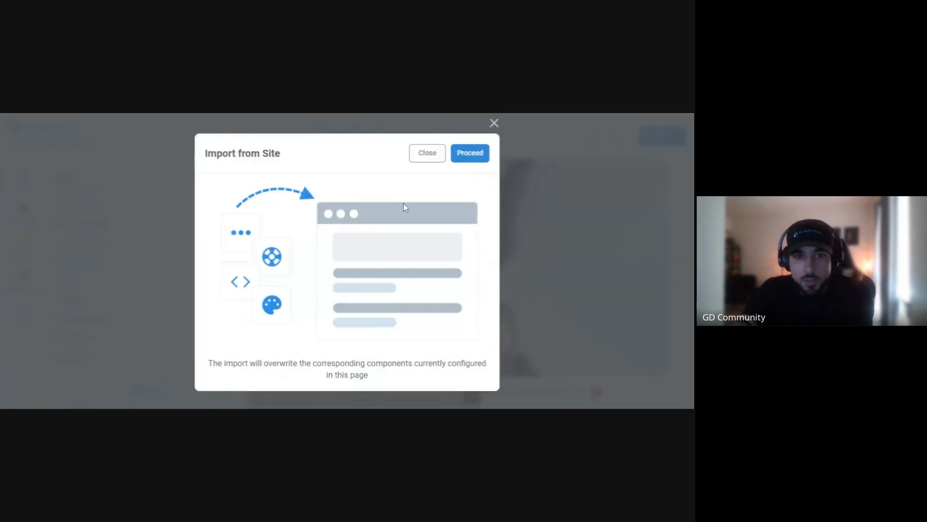
pyautogui.click(476, 151)
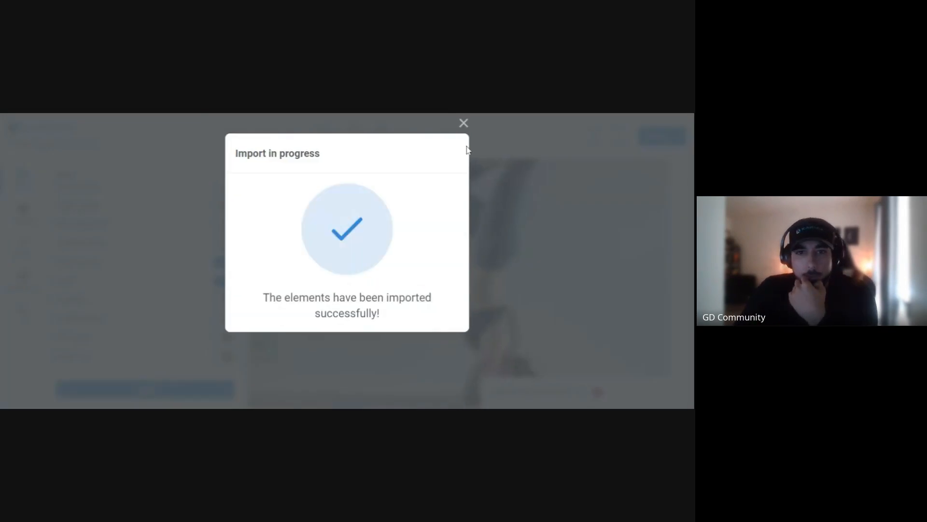
pyautogui.click(462, 127)
# Check the page from its beginning down to the footer for the imported elements, closing the site settings
pyautogui.scroll(15, 463, 231)
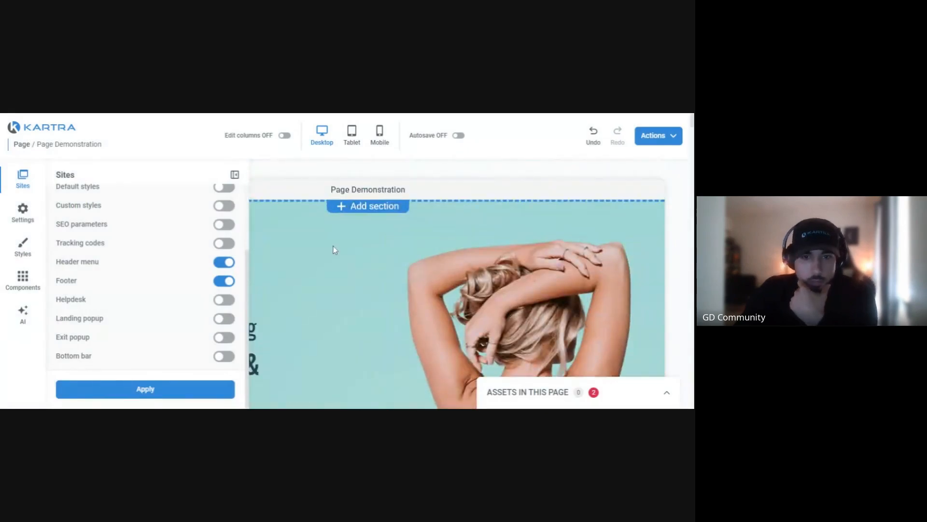
pyautogui.scroll(-10, 334, 246)
pyautogui.scroll(-12, 334, 248)
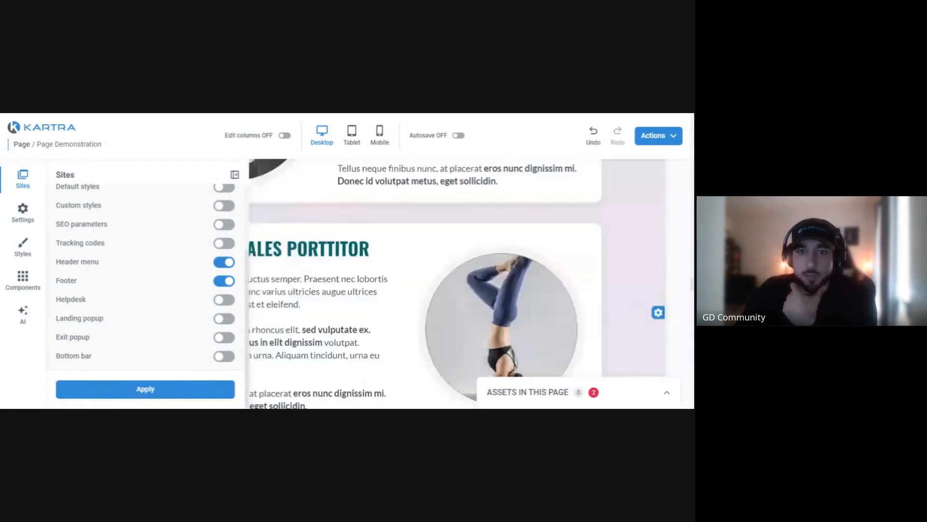
pyautogui.scroll(-12, 435, 326)
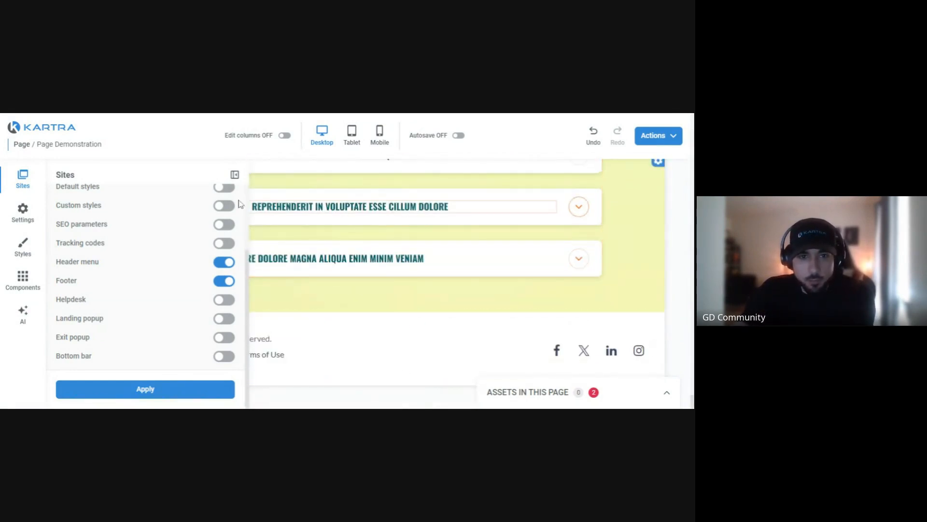
pyautogui.click(234, 177)
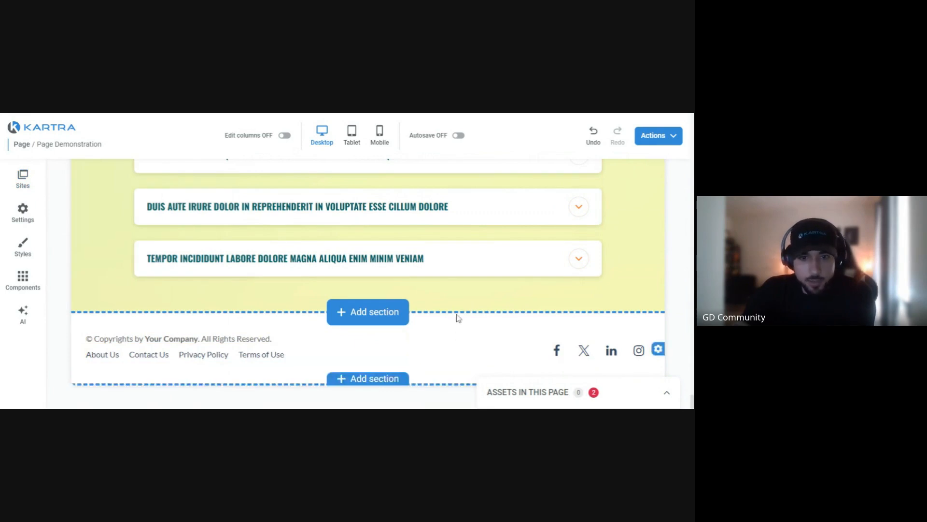
pyautogui.scroll(10, 417, 302)
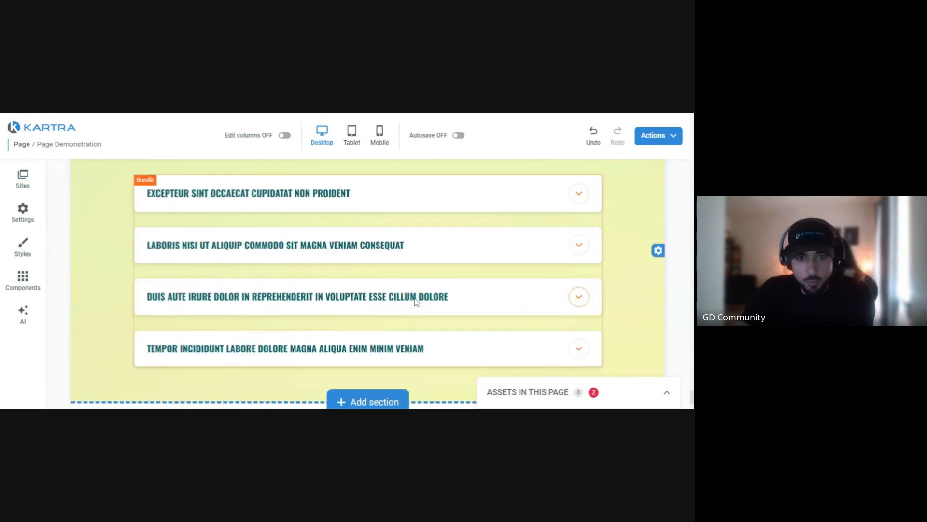
# Examine the page's SEO parameters, from the page title and meta fields down to the OG fields and search engine visibility
pyautogui.scroll(10, 73, 251)
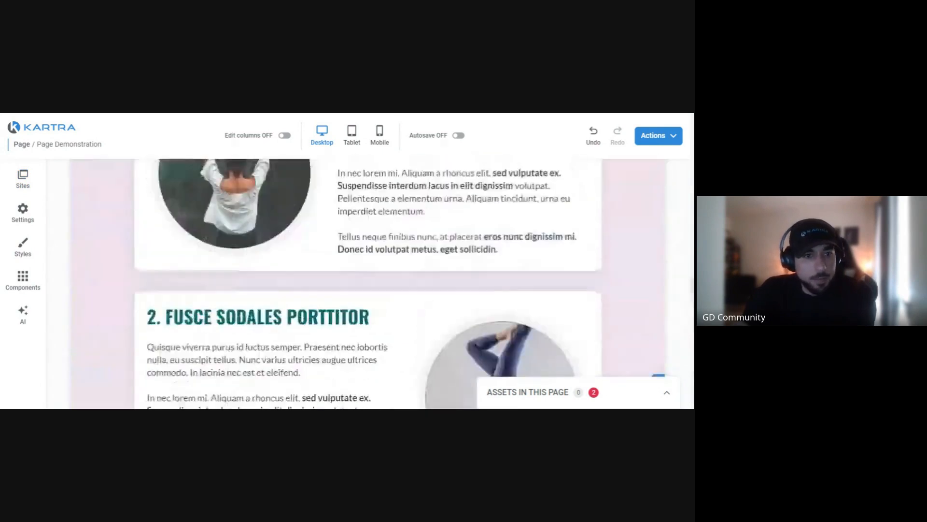
pyautogui.click(30, 213)
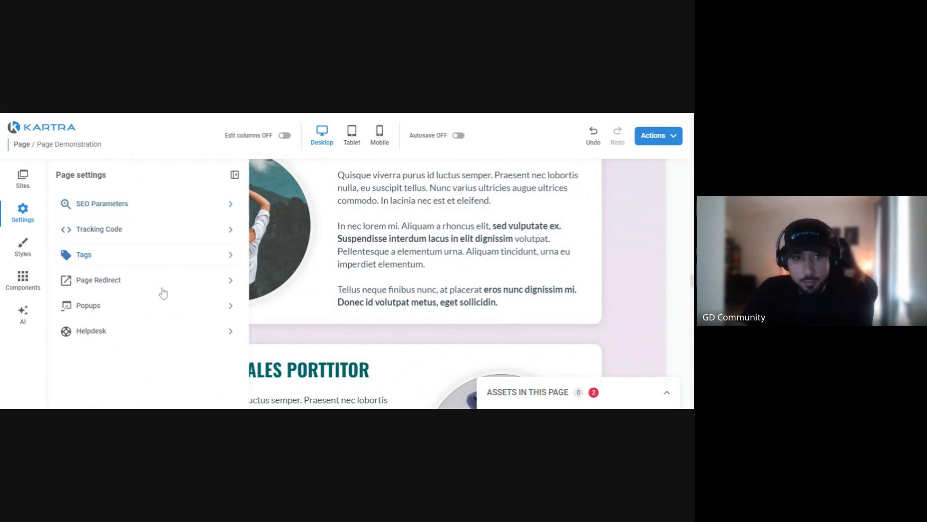
pyautogui.click(151, 206)
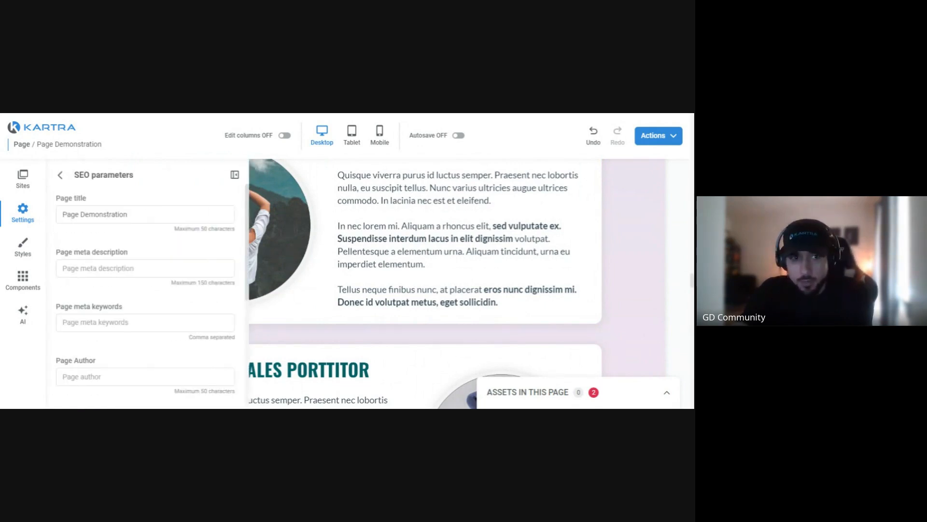
pyautogui.scroll(-1, 144, 270)
pyautogui.scroll(1, 145, 270)
pyautogui.moveTo(134, 214); pyautogui.dragTo(60, 214)
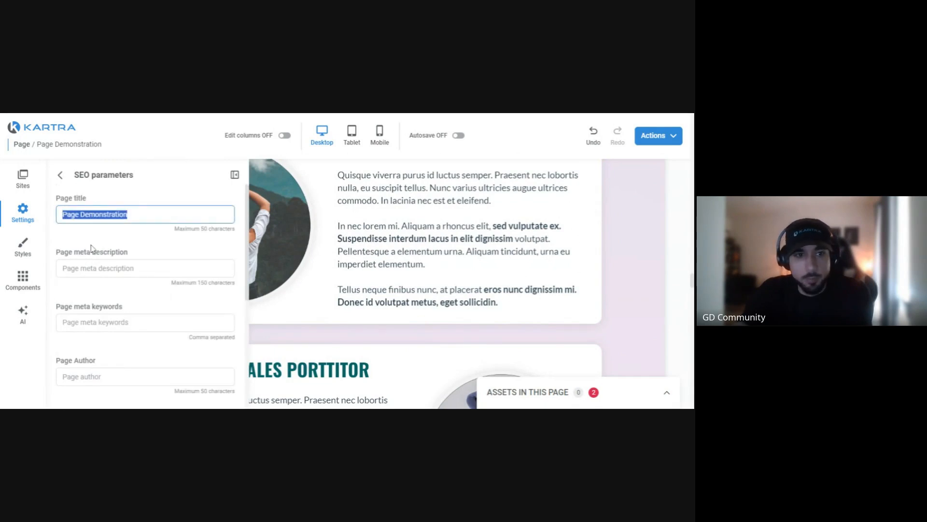
pyautogui.scroll(-1, 90, 245)
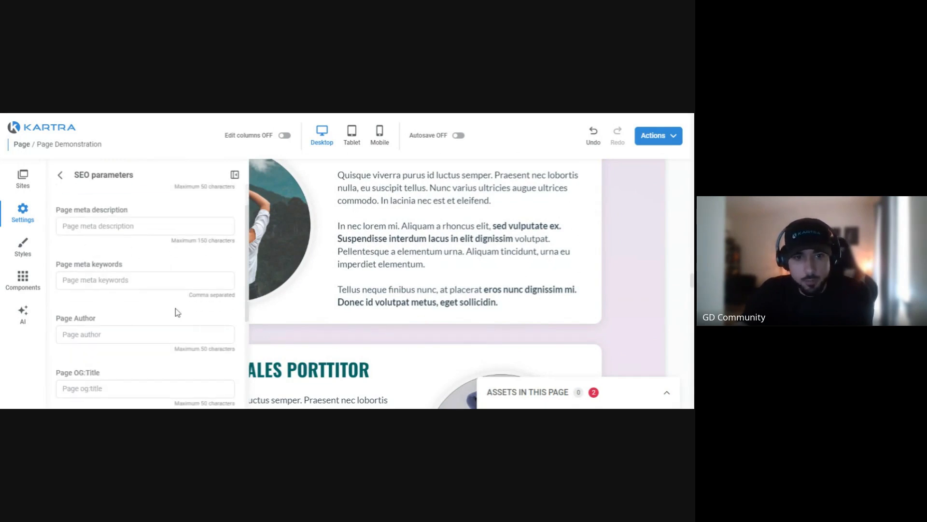
pyautogui.scroll(-4, 178, 312)
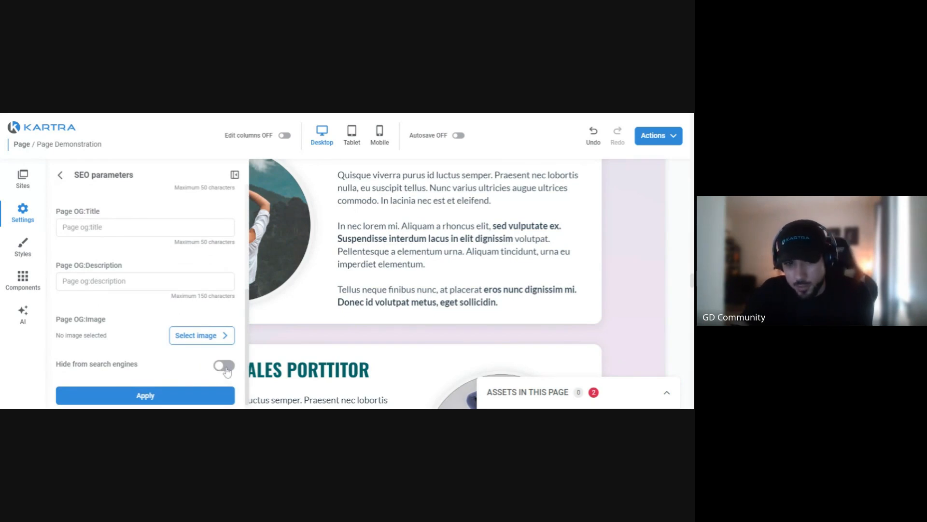
# Try the option to hide the page from search engines, switch it back off and review the meta and OG fields again
pyautogui.click(231, 373)
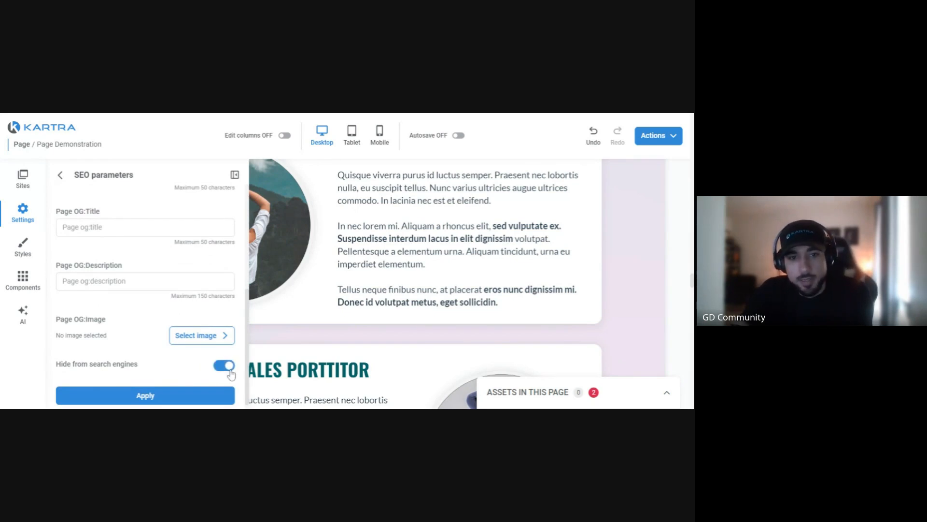
pyautogui.click(231, 375)
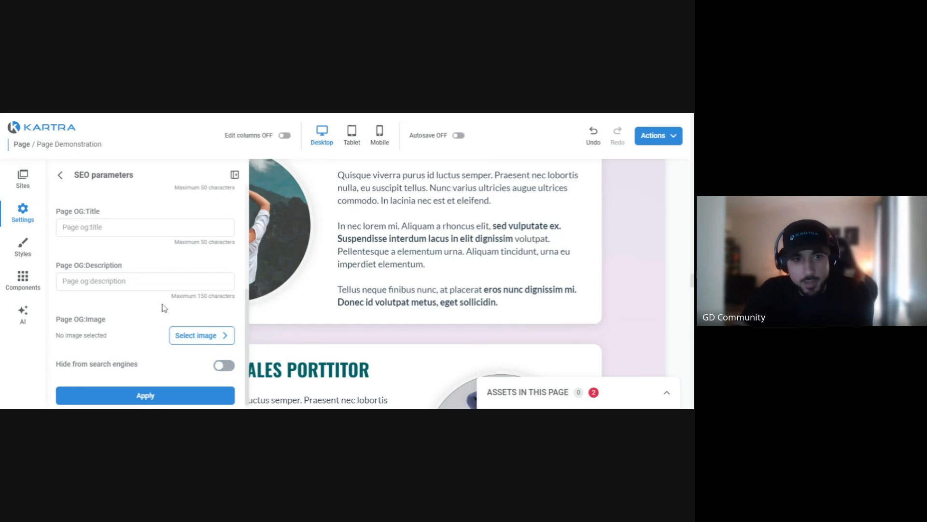
pyautogui.scroll(2, 164, 308)
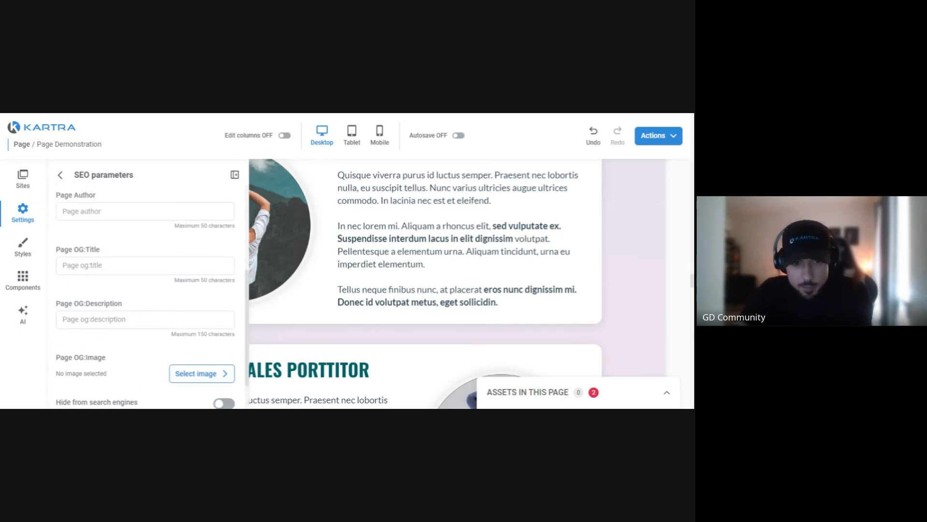
pyautogui.scroll(3, 145, 294)
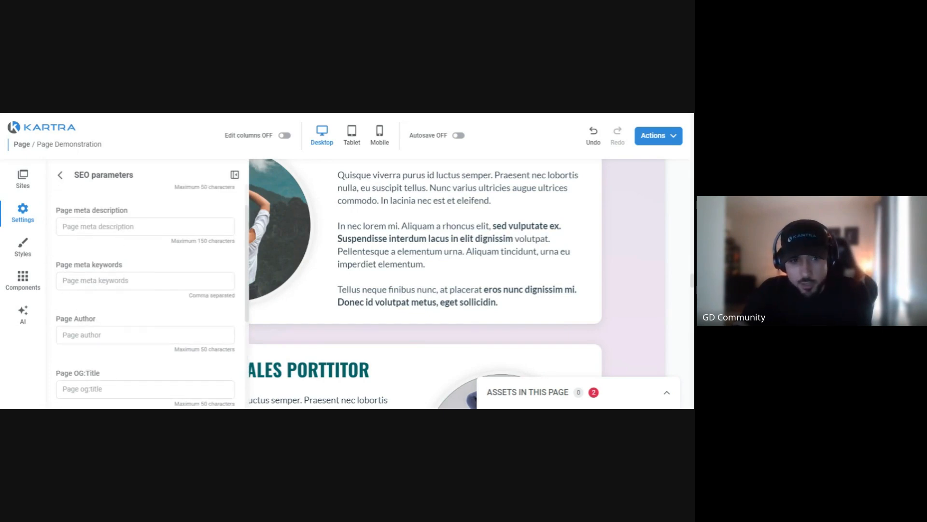
pyautogui.scroll(-2, 109, 327)
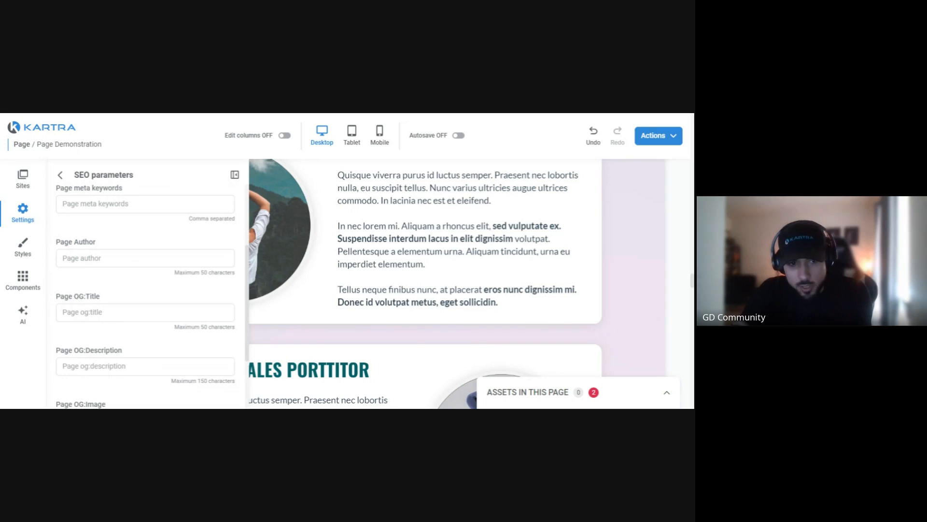
pyautogui.scroll(-1, 91, 343)
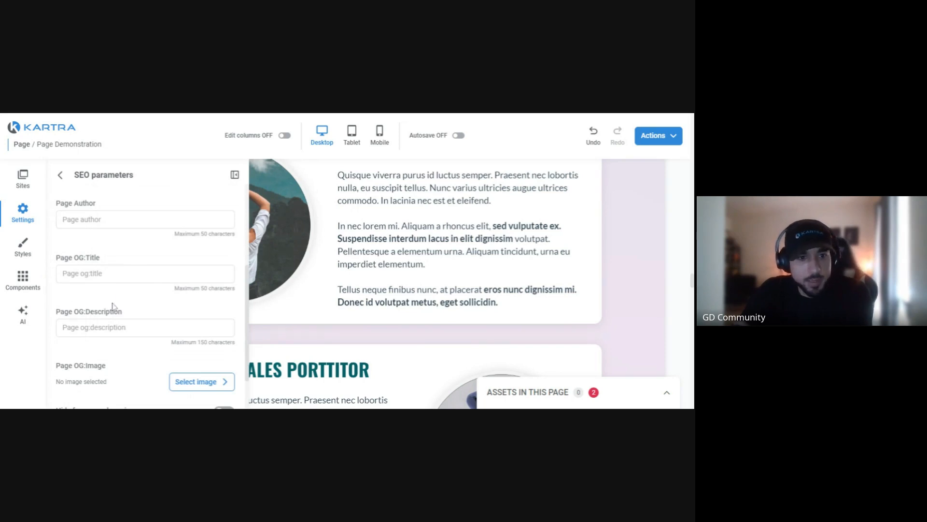
pyautogui.scroll(-1, 102, 259)
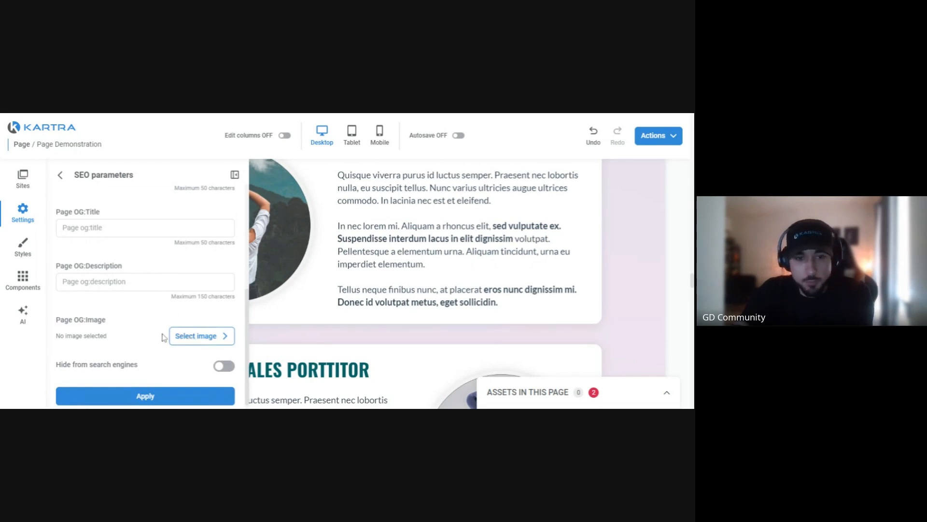
pyautogui.click(23, 255)
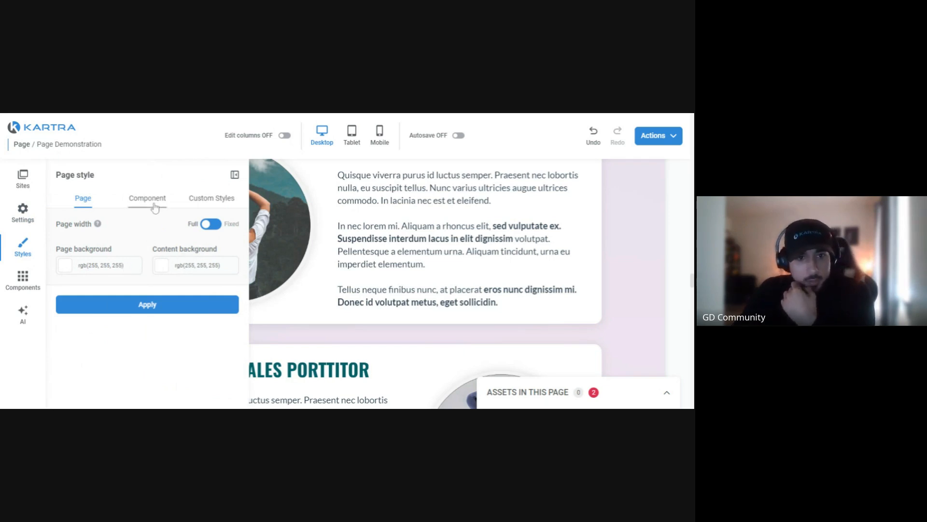
pyautogui.click(235, 175)
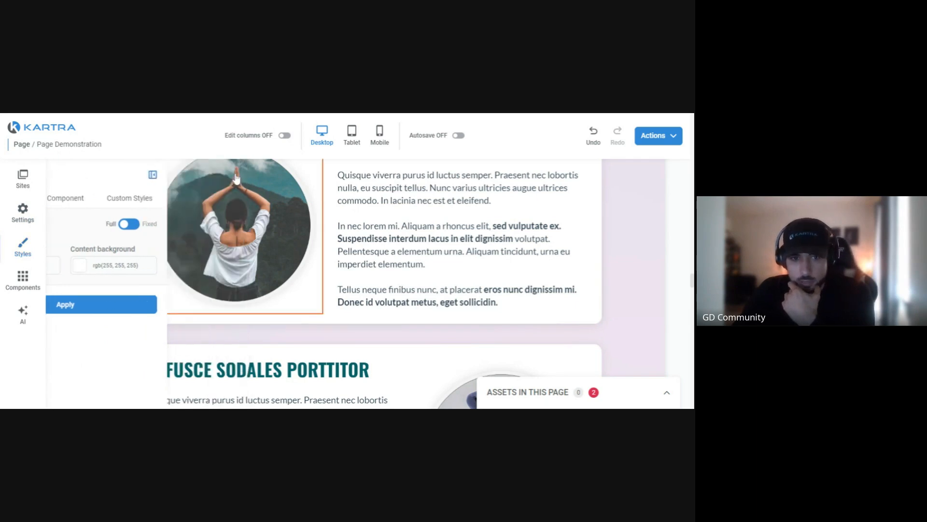
pyautogui.scroll(3, 419, 214)
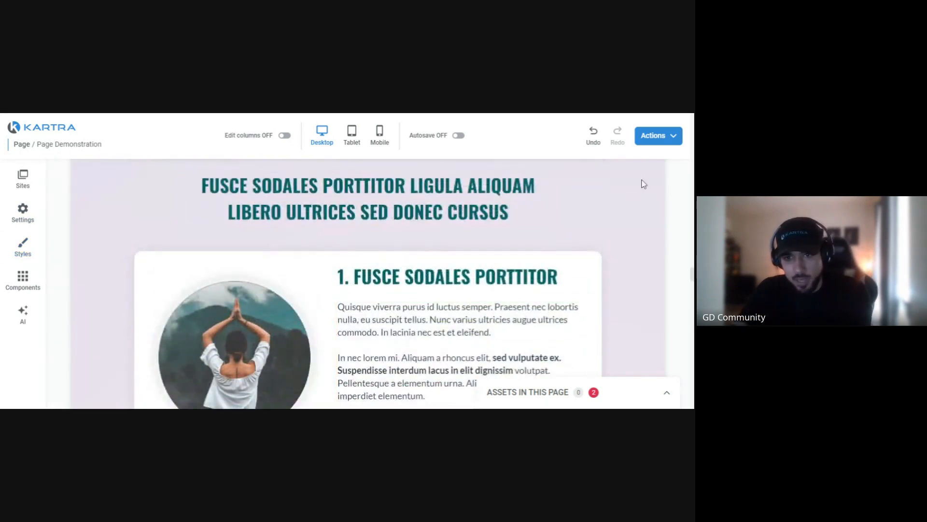
pyautogui.click(24, 249)
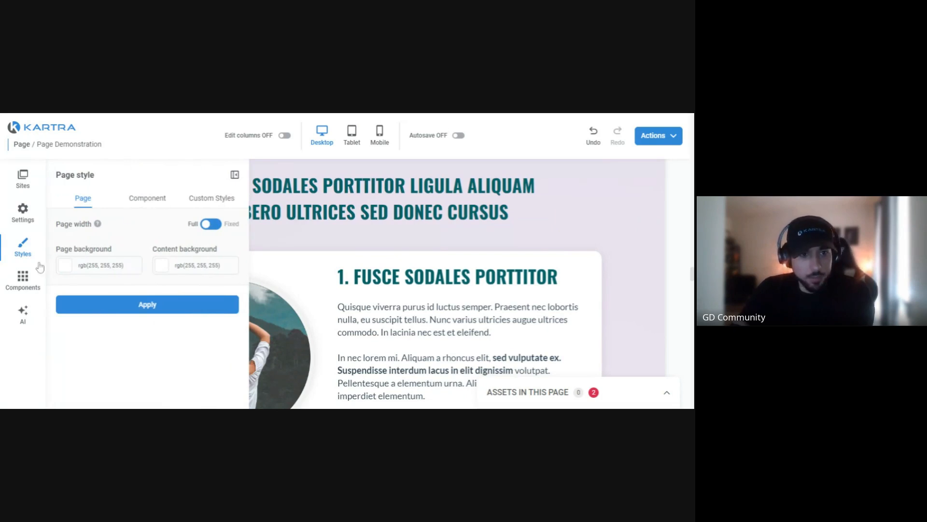
pyautogui.click(28, 284)
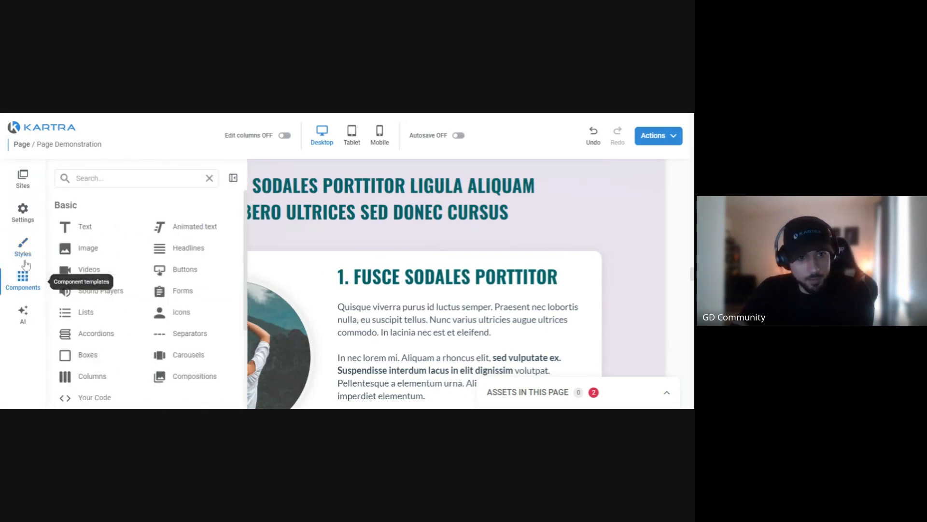
# Examine the page's tracking code settings, covering the head, body, footer and Facebook ADS embed fields
pyautogui.click(44, 220)
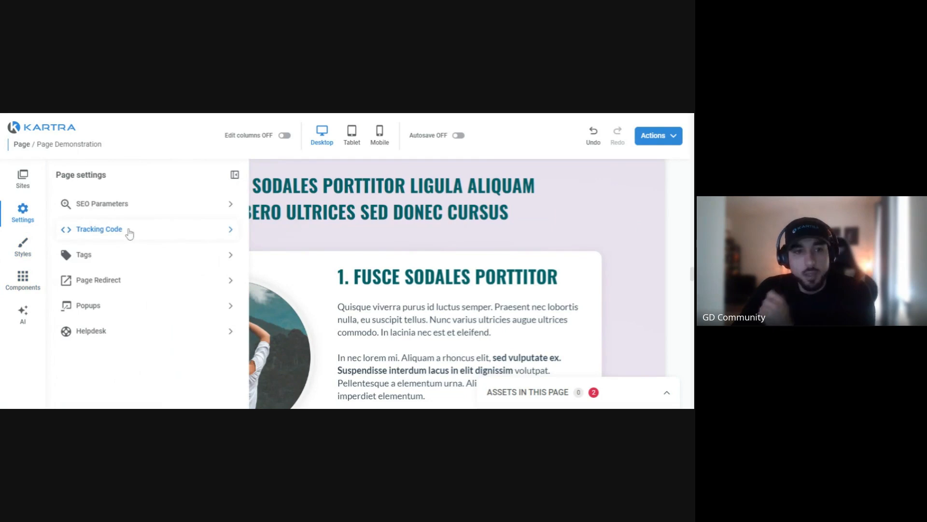
pyautogui.click(129, 233)
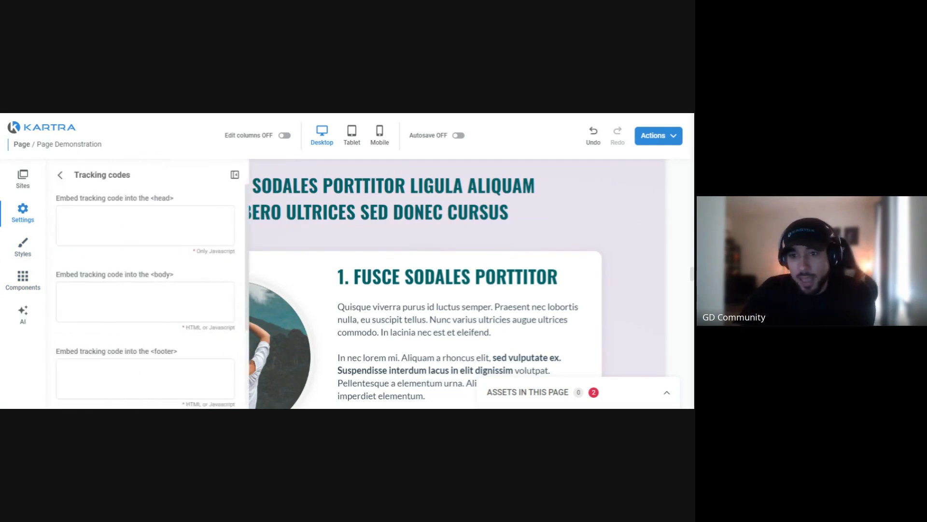
pyautogui.scroll(-2, 145, 289)
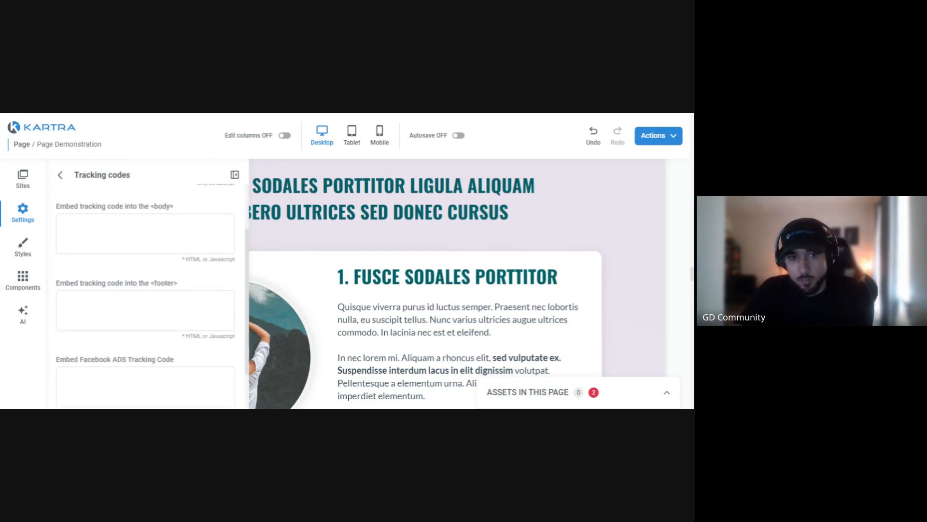
pyautogui.scroll(-1, 145, 290)
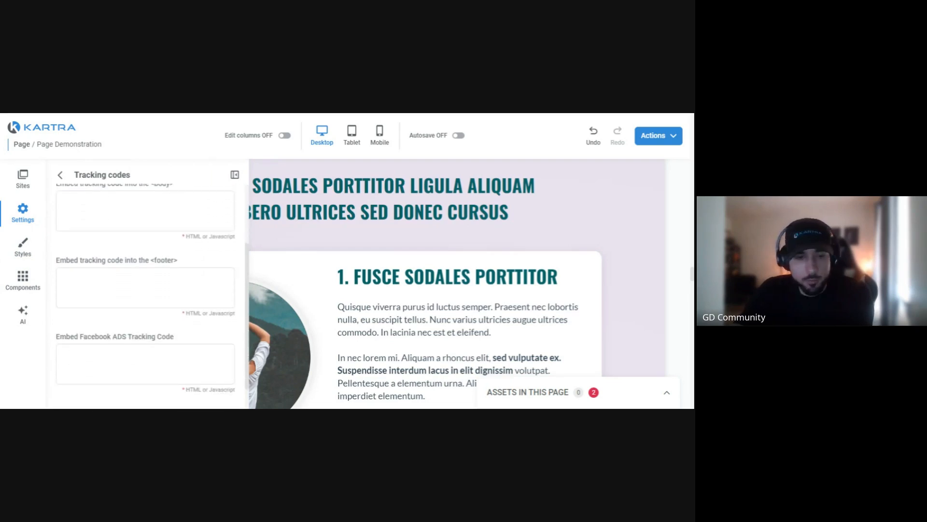
pyautogui.scroll(-1, 165, 322)
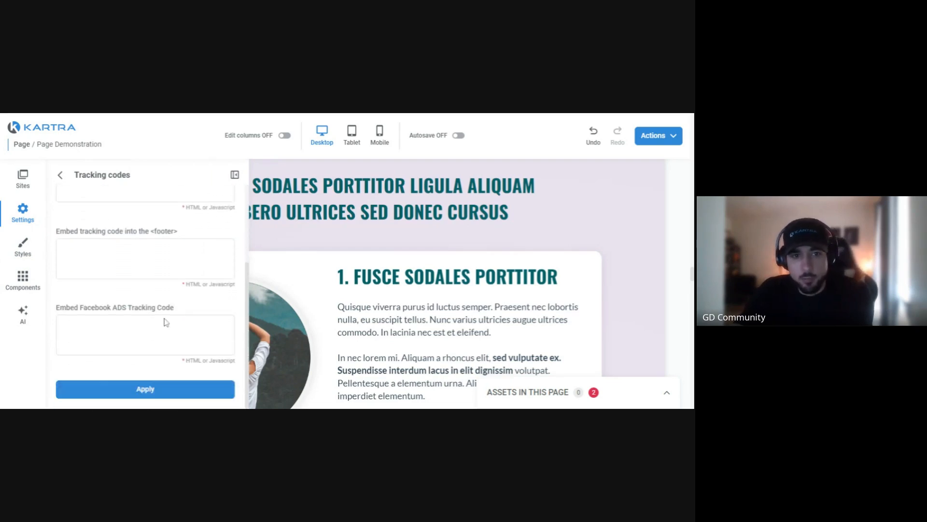
pyautogui.scroll(3, 145, 290)
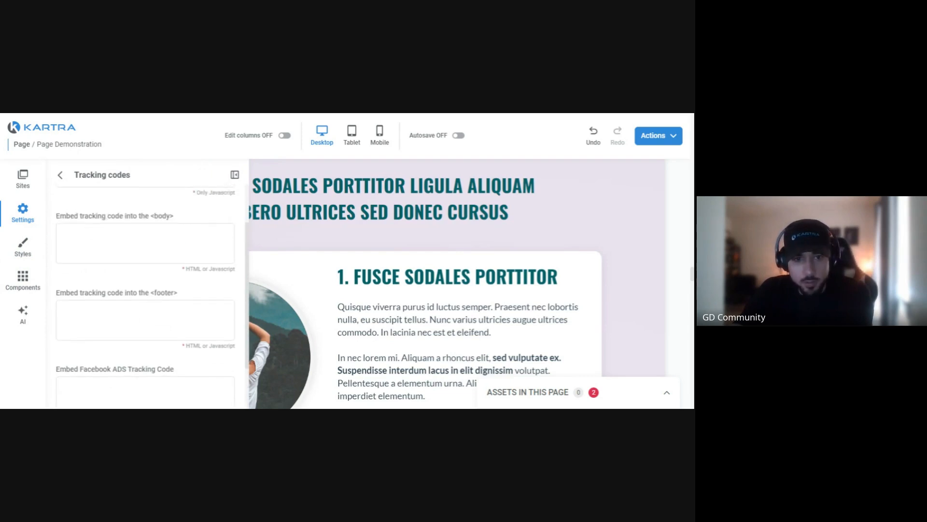
pyautogui.scroll(2, 145, 290)
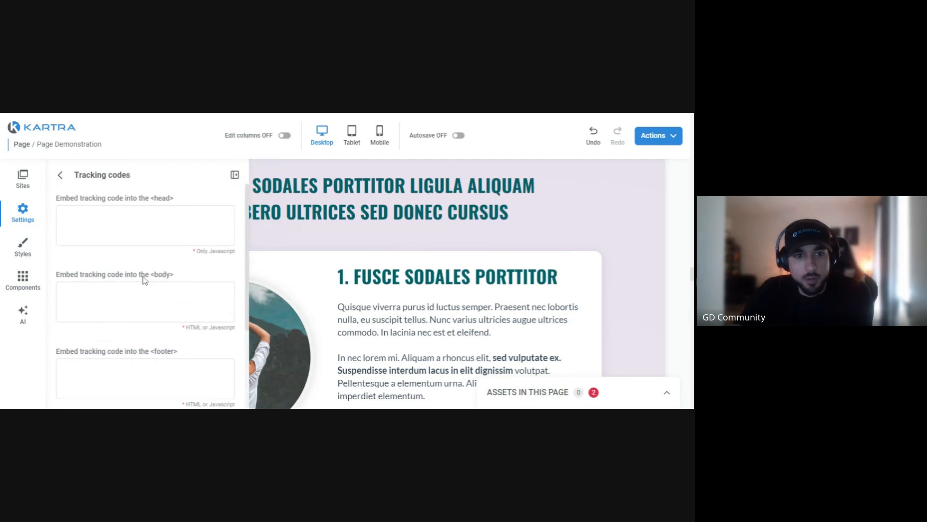
pyautogui.scroll(-3, 121, 265)
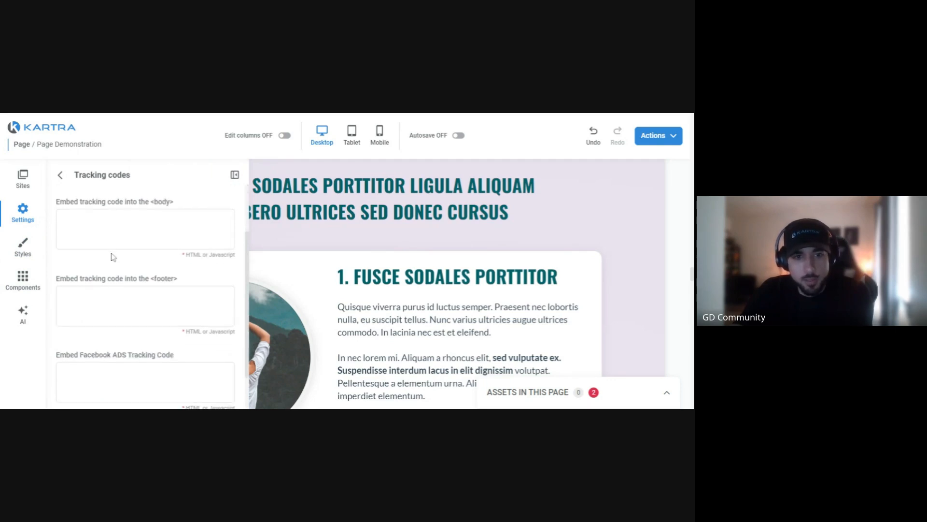
pyautogui.scroll(1, 163, 273)
pyautogui.scroll(-2, 163, 273)
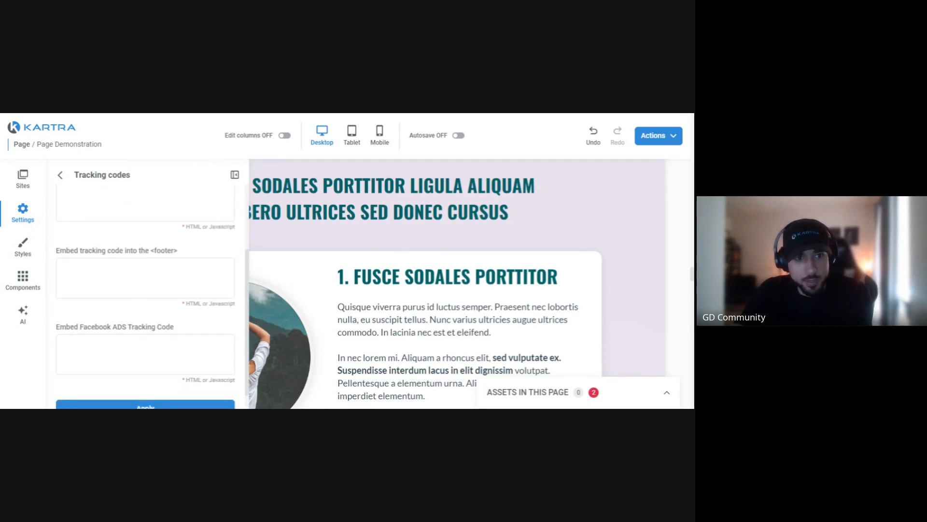
# View the page settings for assigning tags to visitors and return to the list of page settings
pyautogui.click(60, 178)
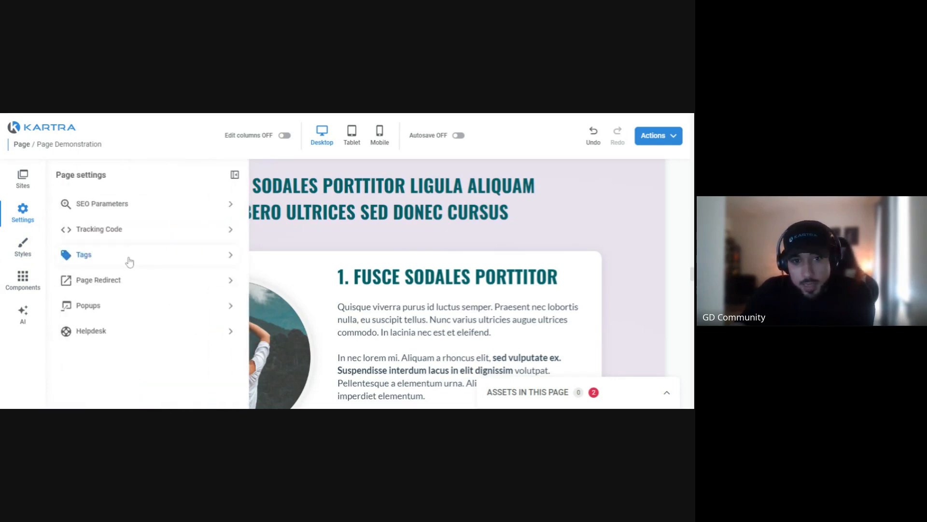
pyautogui.click(129, 262)
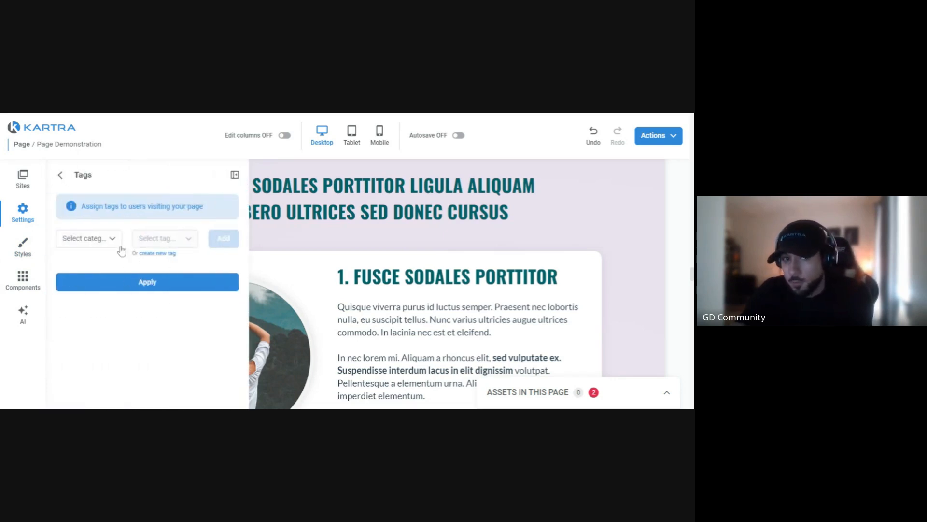
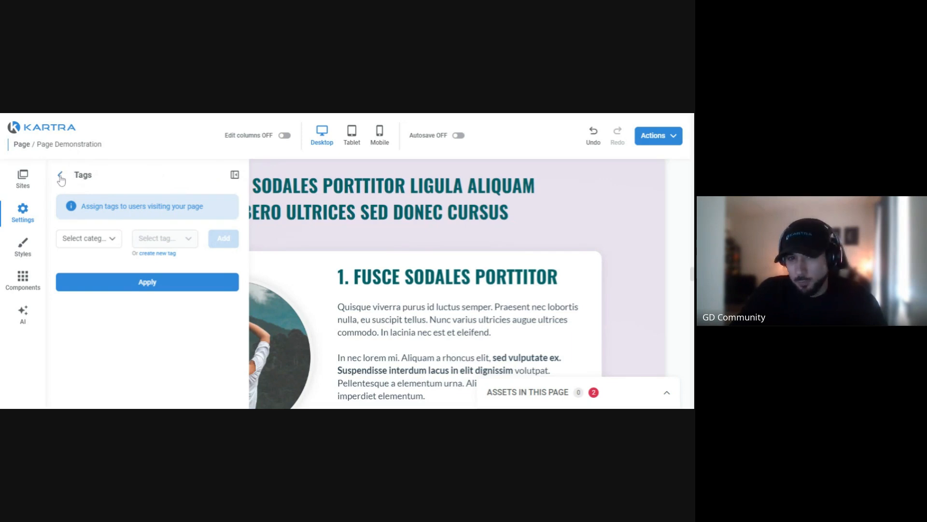
pyautogui.click(60, 176)
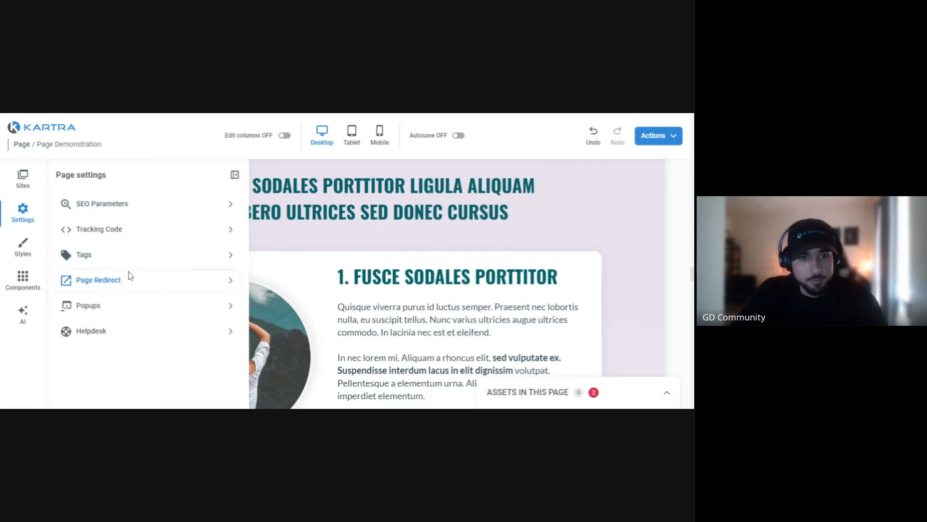
# Activate the landing pop up, browse its window templates and check the exit pop up option before returning to the page settings
pyautogui.scroll(-1, 130, 276)
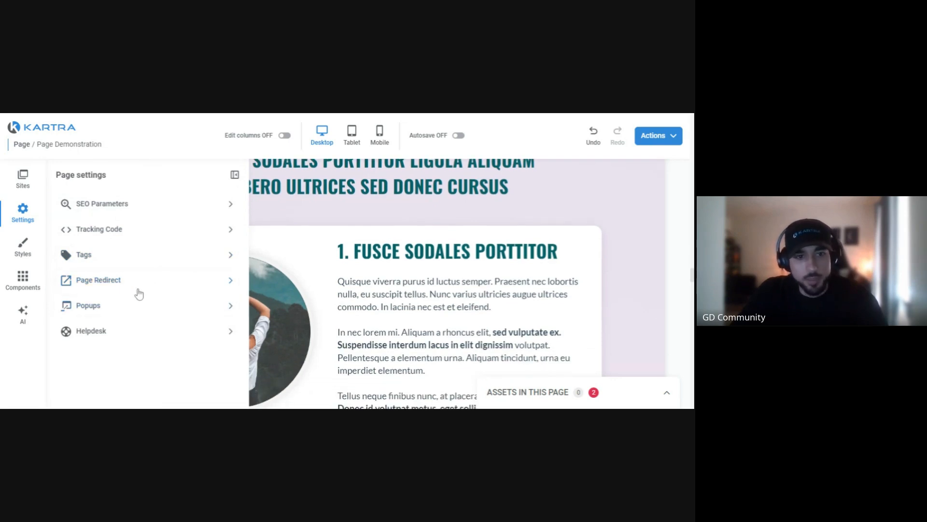
pyautogui.click(139, 309)
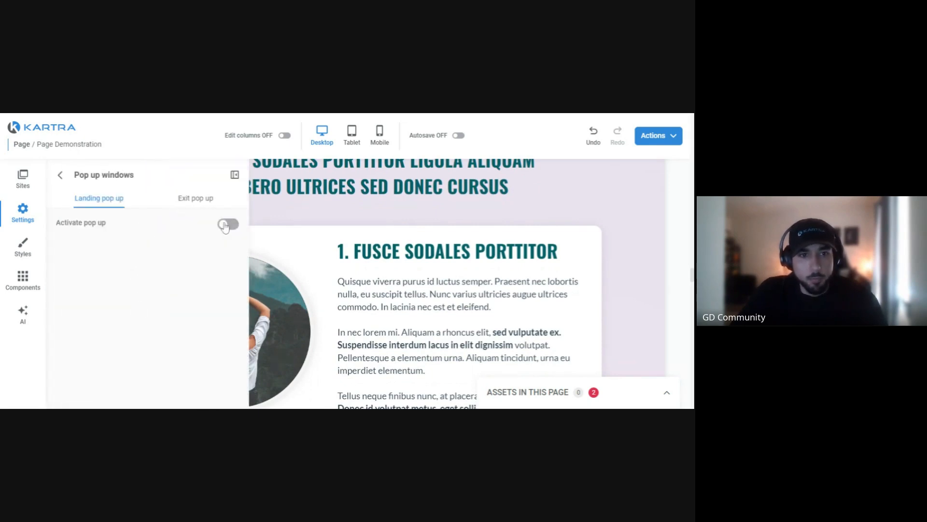
pyautogui.click(225, 225)
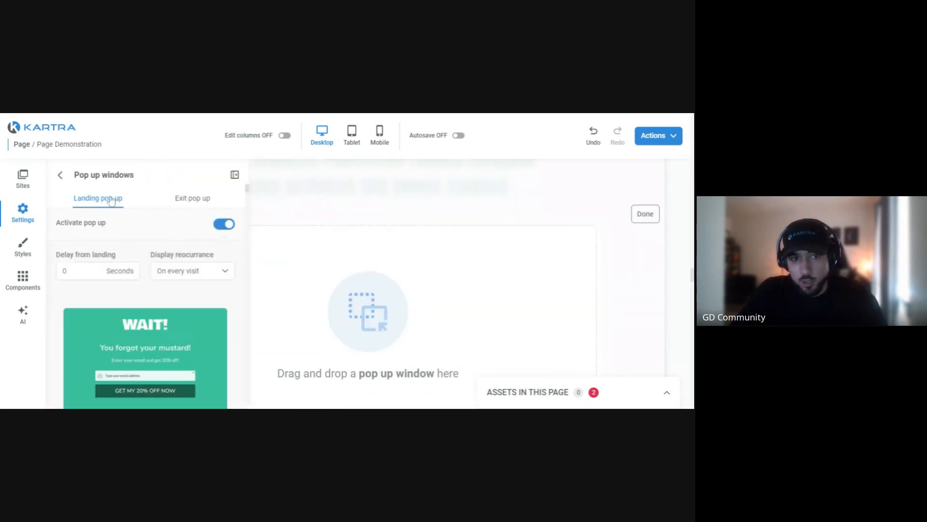
pyautogui.scroll(-2, 151, 271)
pyautogui.scroll(-7, 151, 270)
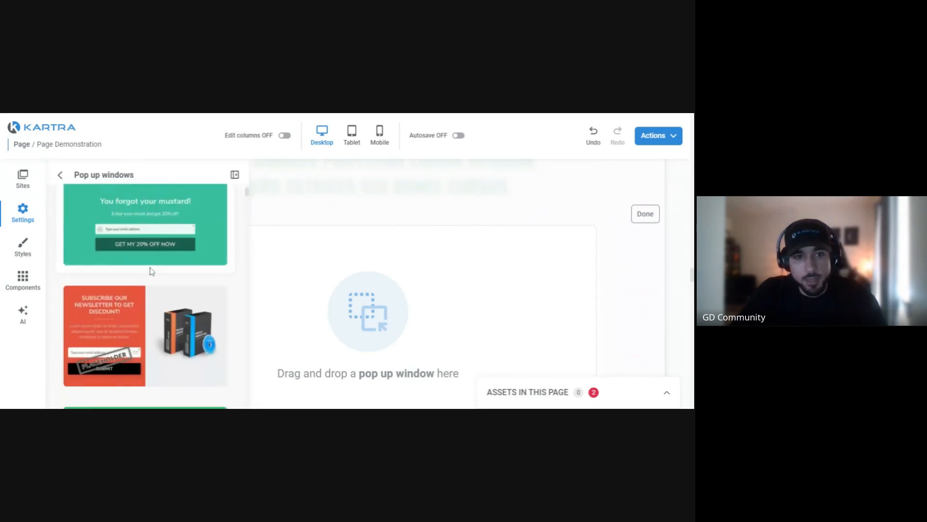
pyautogui.scroll(-2, 144, 290)
pyautogui.scroll(11, 145, 289)
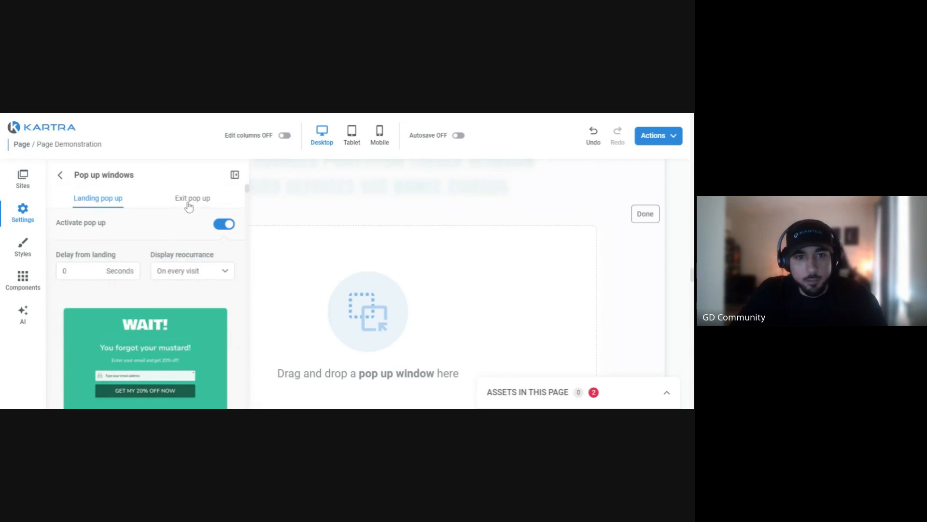
pyautogui.click(195, 204)
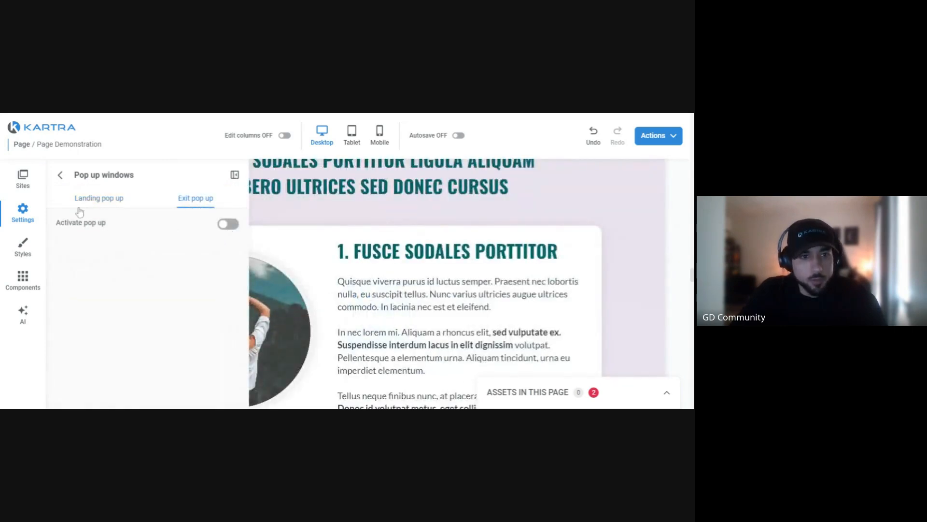
pyautogui.click(61, 176)
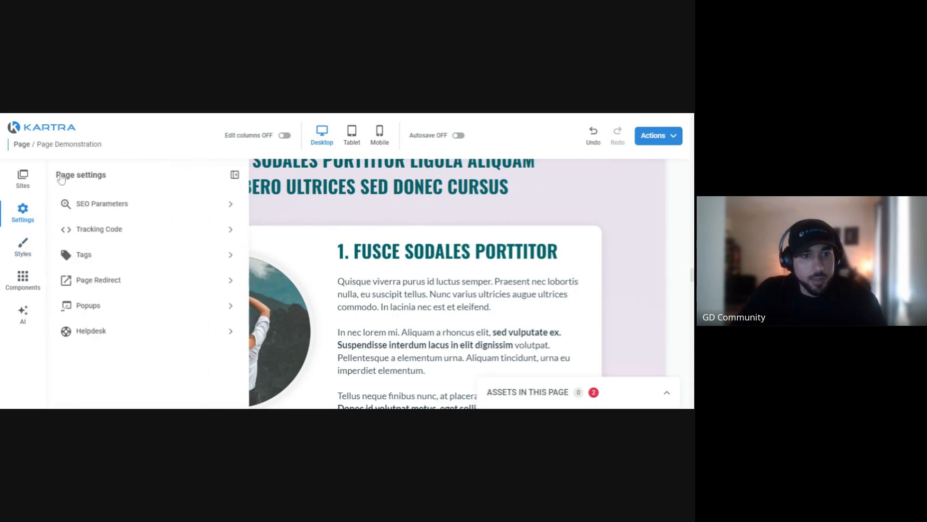
# View the components available for the page, from the basic elements down to the widgets
pyautogui.click(24, 290)
pyautogui.scroll(-1, 116, 276)
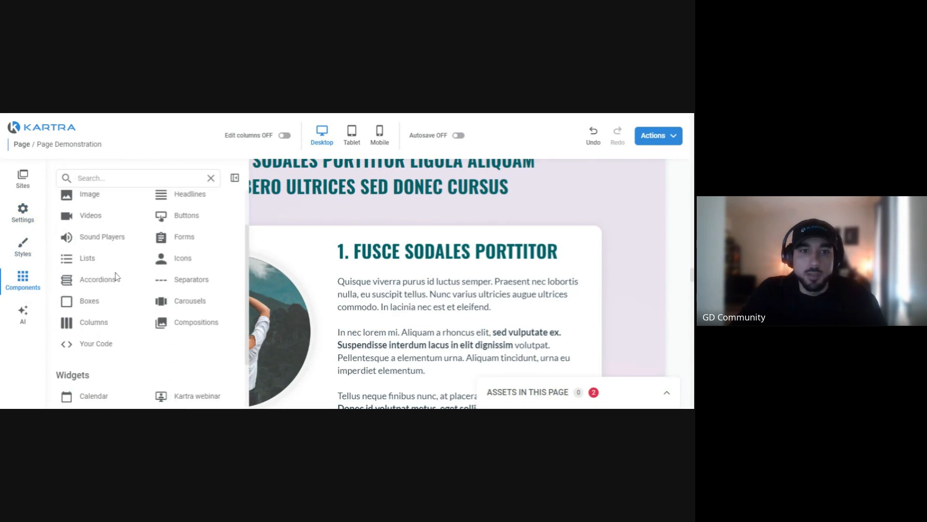
pyautogui.scroll(-2, 116, 276)
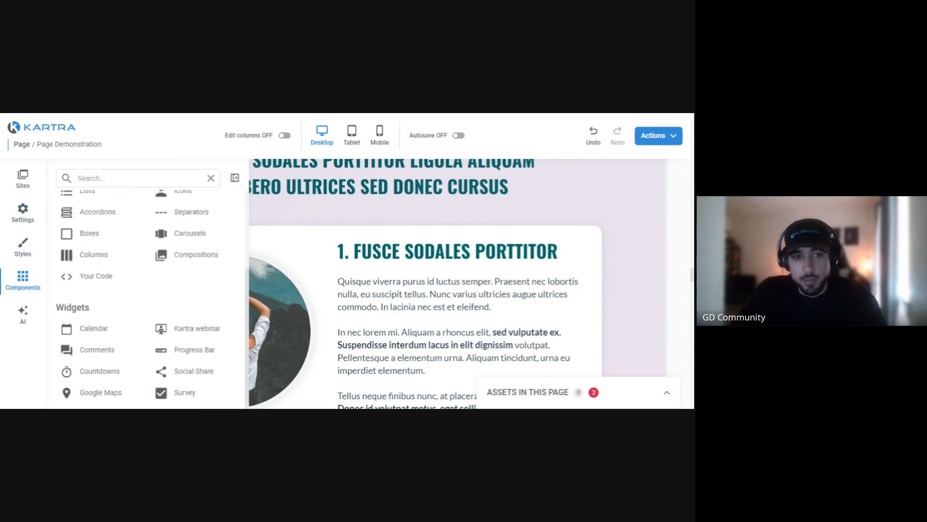
pyautogui.scroll(-4, 297, 254)
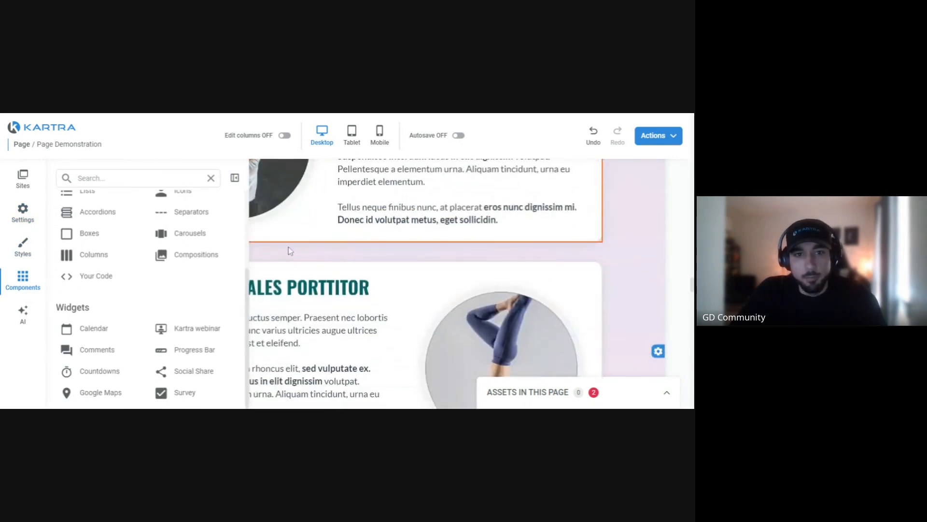
pyautogui.click(234, 178)
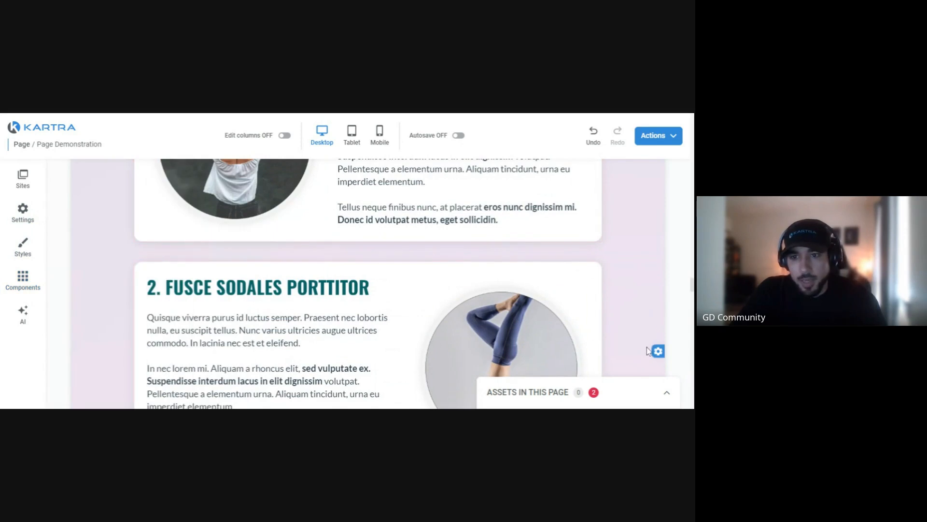
# View the library of ready-made sections from the insertion point above the green Pricing Plans section, then close it without adding one
pyautogui.scroll(-10, 637, 328)
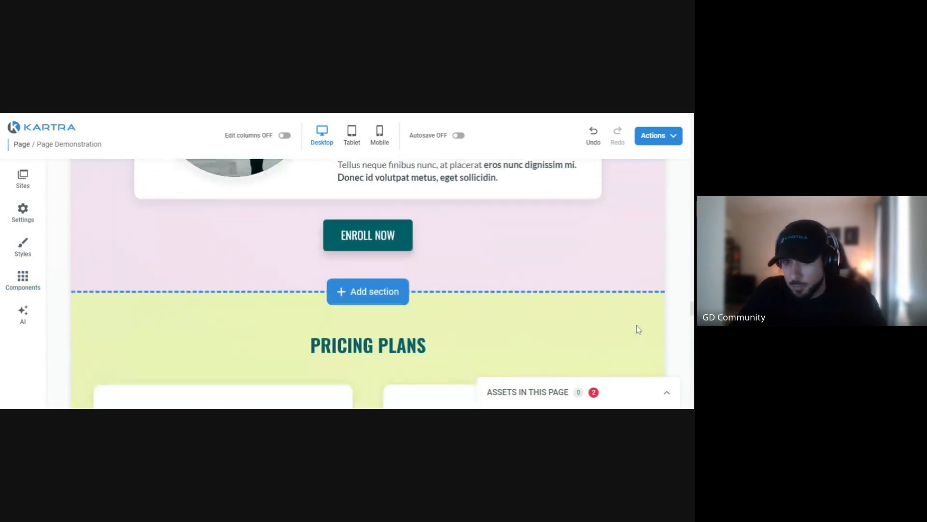
pyautogui.click(389, 291)
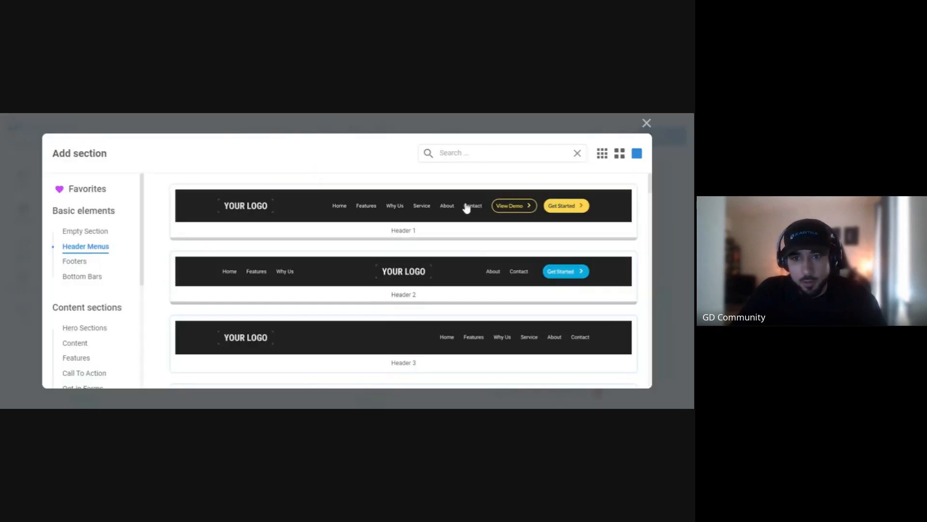
pyautogui.click(646, 123)
pyautogui.scroll(3, 425, 263)
pyautogui.scroll(2, 425, 263)
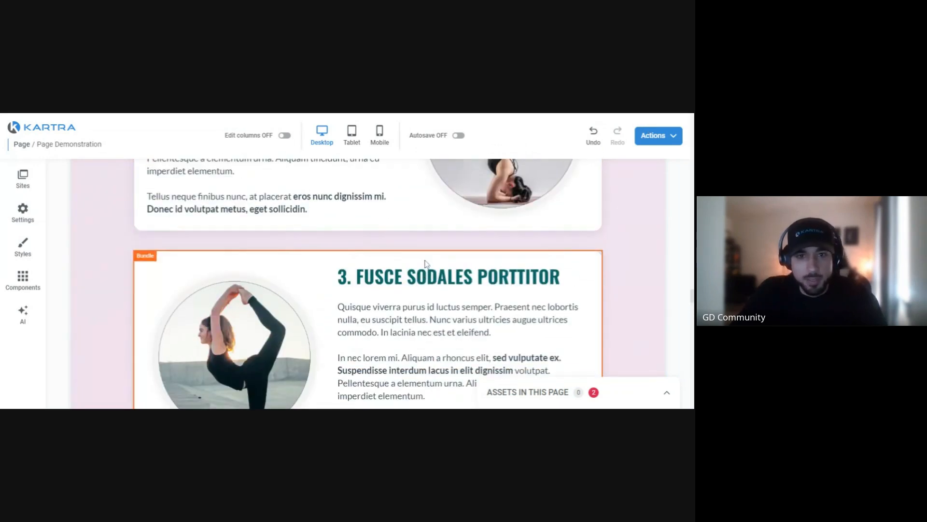
# Examine the basic components such as Animated text and Headlines, along with widgets such as Kartra webinar and Countdowns
pyautogui.click(31, 282)
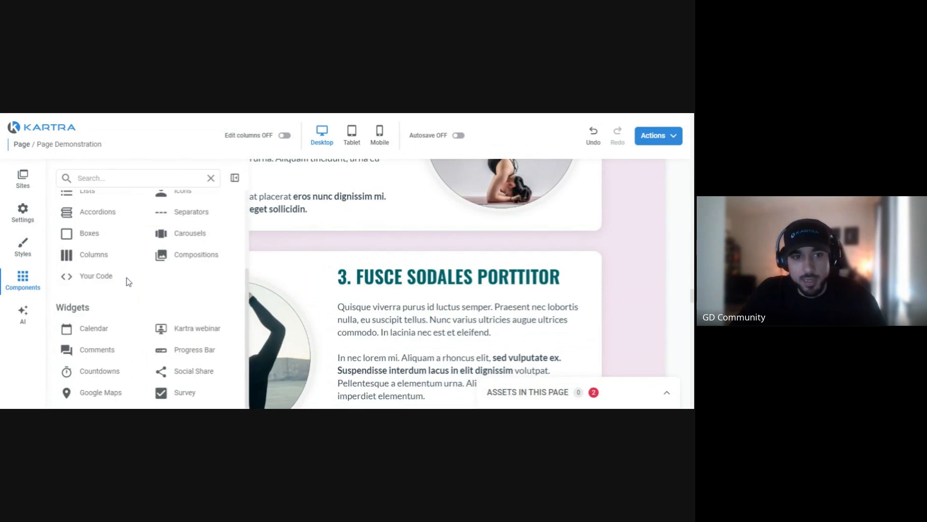
pyautogui.scroll(3, 108, 273)
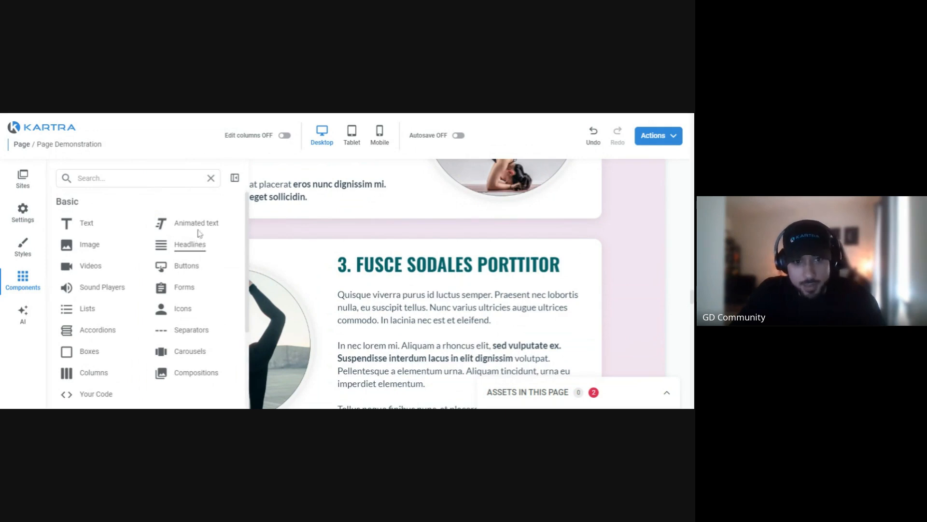
pyautogui.scroll(-3, 135, 297)
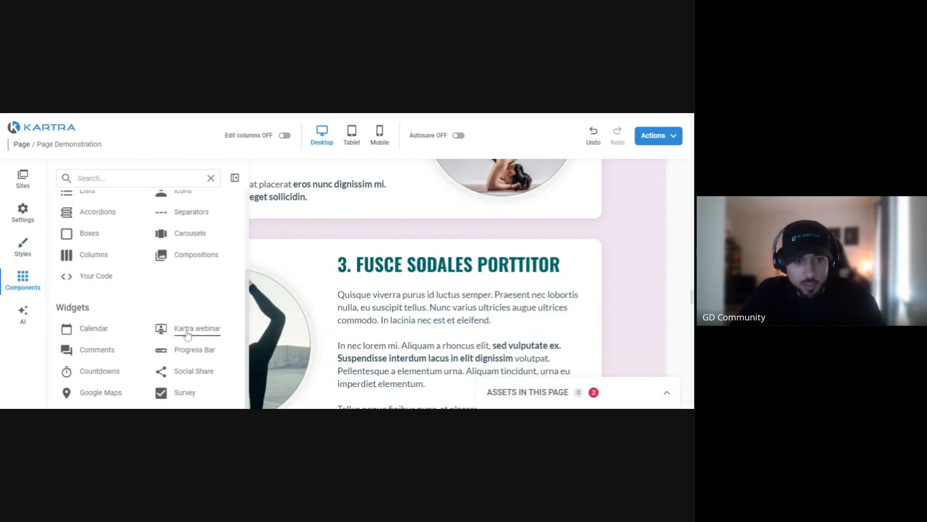
pyautogui.scroll(-1, 138, 362)
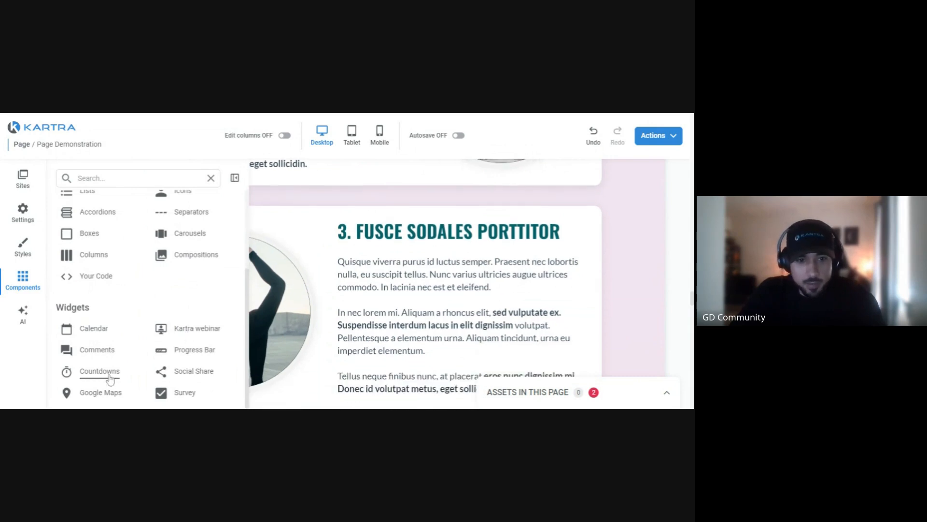
pyautogui.scroll(1, 155, 319)
pyautogui.scroll(3, 156, 319)
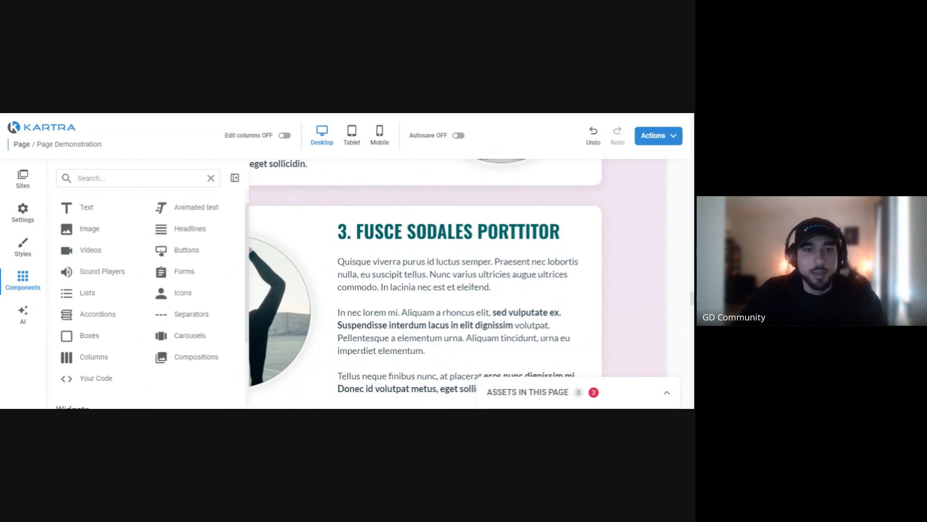
pyautogui.scroll(-4, 155, 319)
pyautogui.scroll(2, 156, 319)
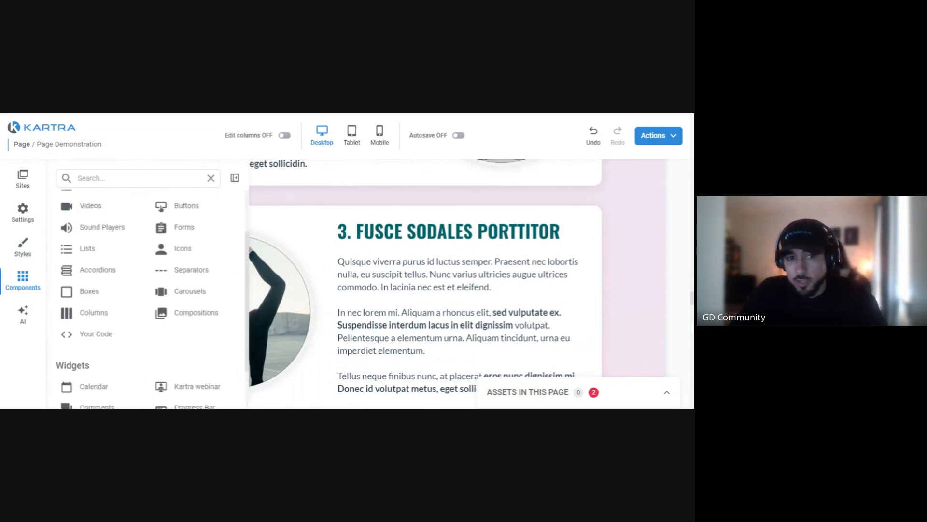
pyautogui.scroll(2, 194, 261)
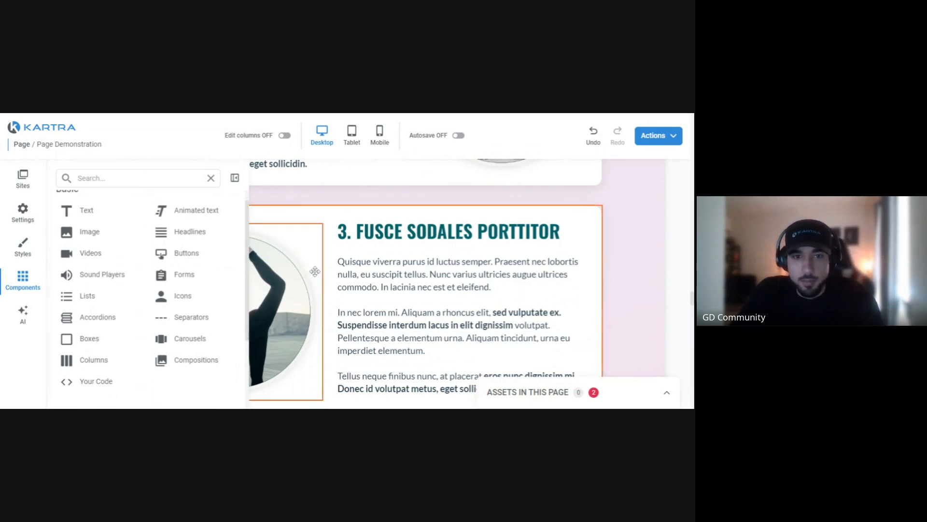
pyautogui.click(234, 179)
# Examine the link options for the ENROLL NOW button above the Pricing Plans section, from linking to another page to WhatsApp
pyautogui.scroll(-5, 312, 256)
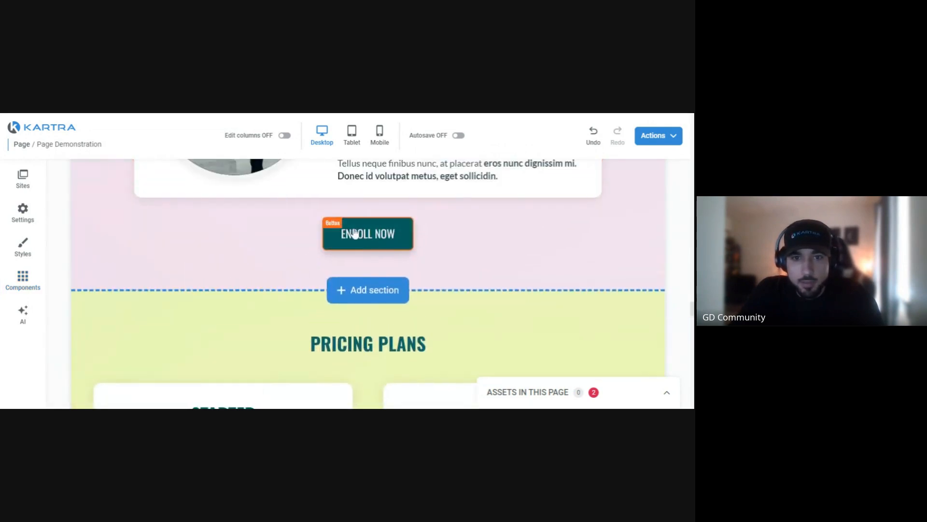
pyautogui.moveTo(355, 232)
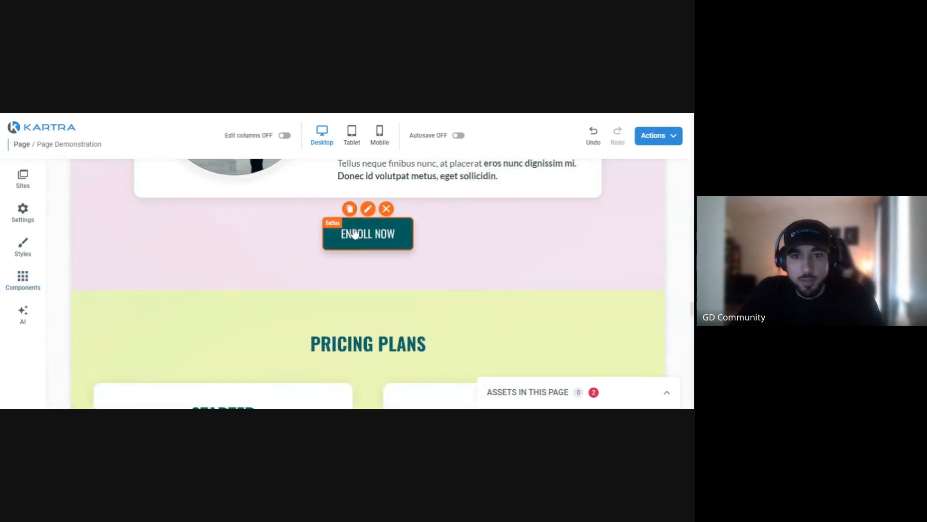
pyautogui.click(368, 209)
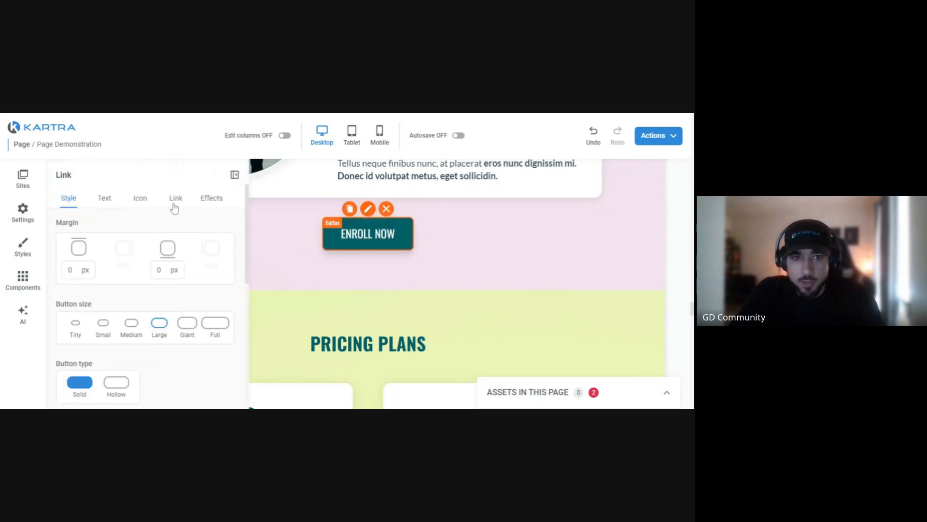
pyautogui.click(175, 204)
pyautogui.scroll(-1, 151, 276)
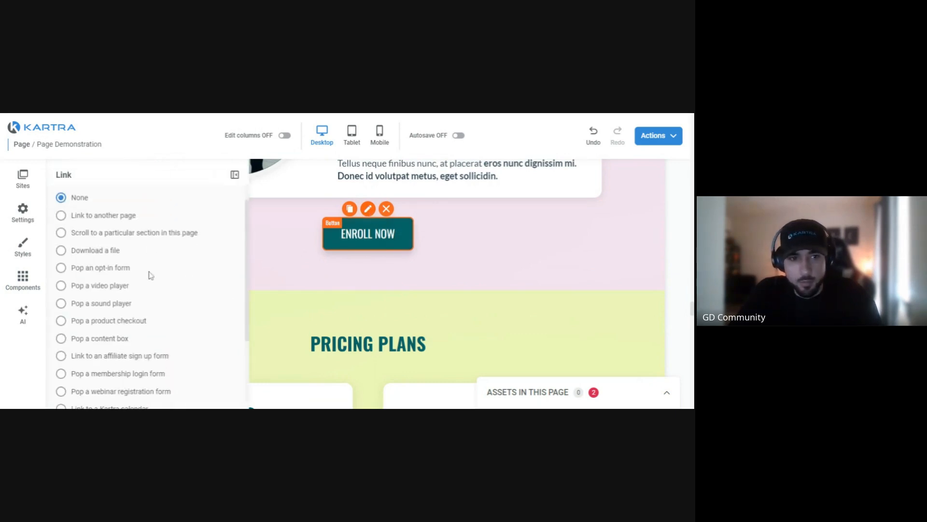
pyautogui.scroll(-2, 153, 256)
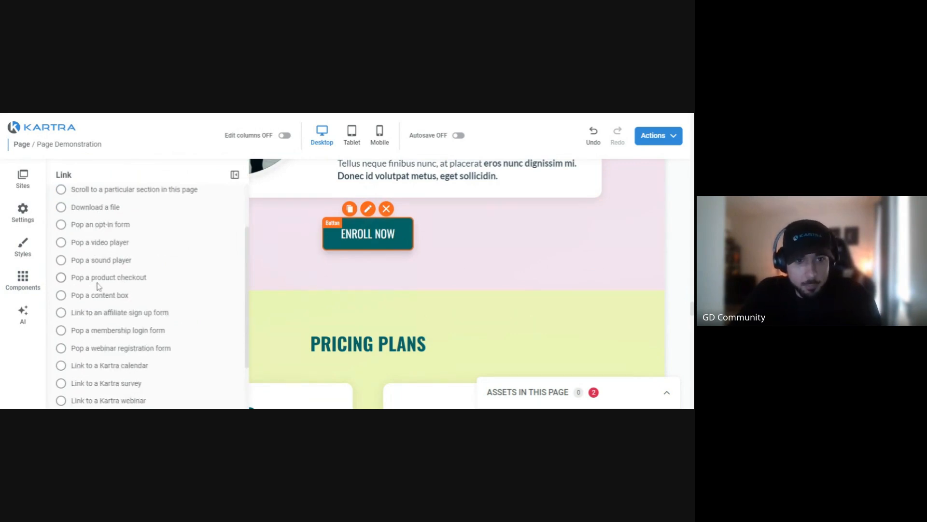
pyautogui.scroll(-3, 174, 278)
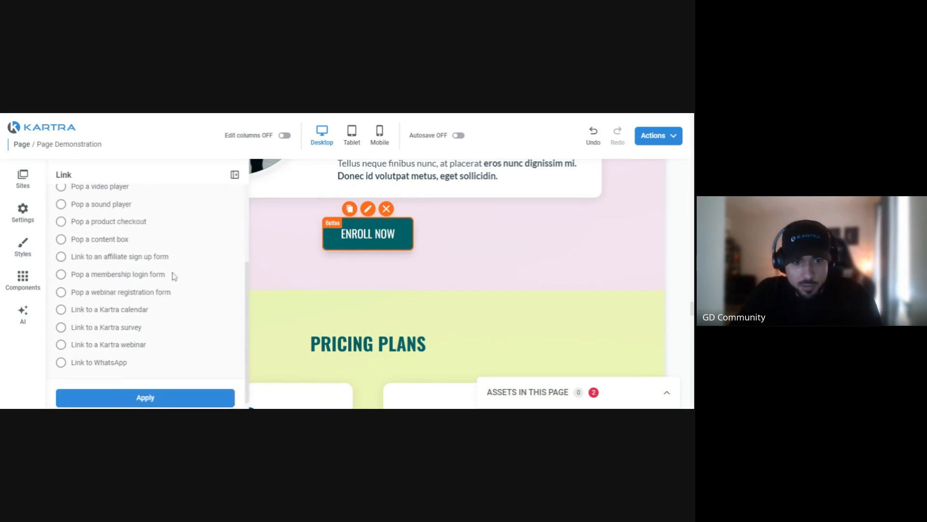
pyautogui.scroll(5, 158, 267)
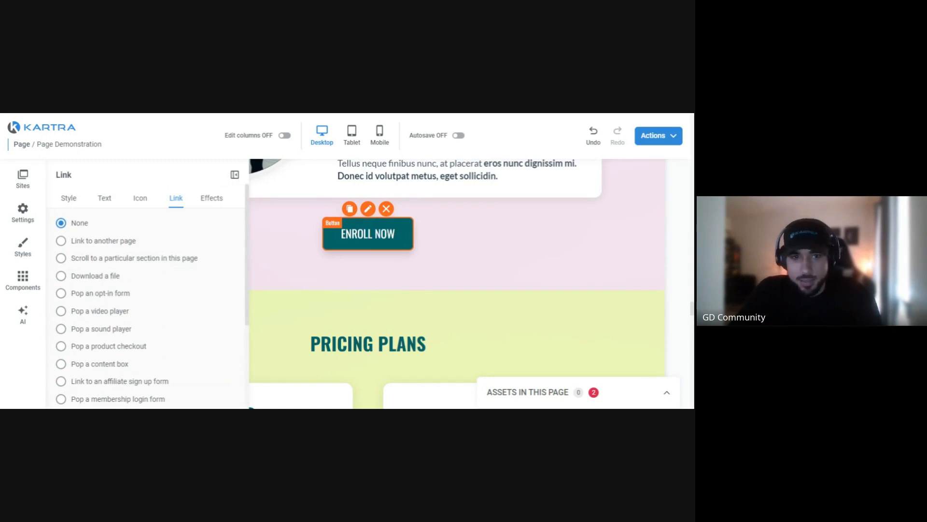
pyautogui.click(235, 176)
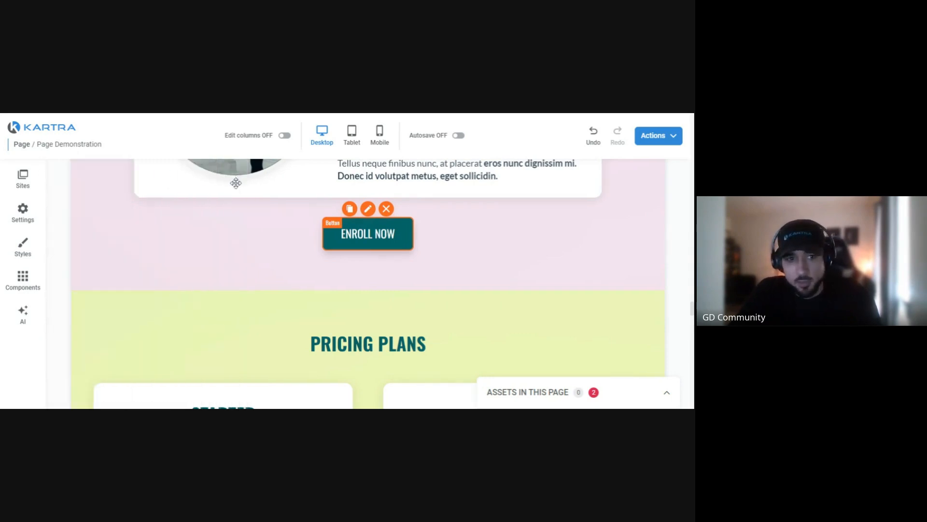
# Check the components list again for the Calendar and other widgets, and close it
pyautogui.click(32, 281)
pyautogui.scroll(-3, 158, 303)
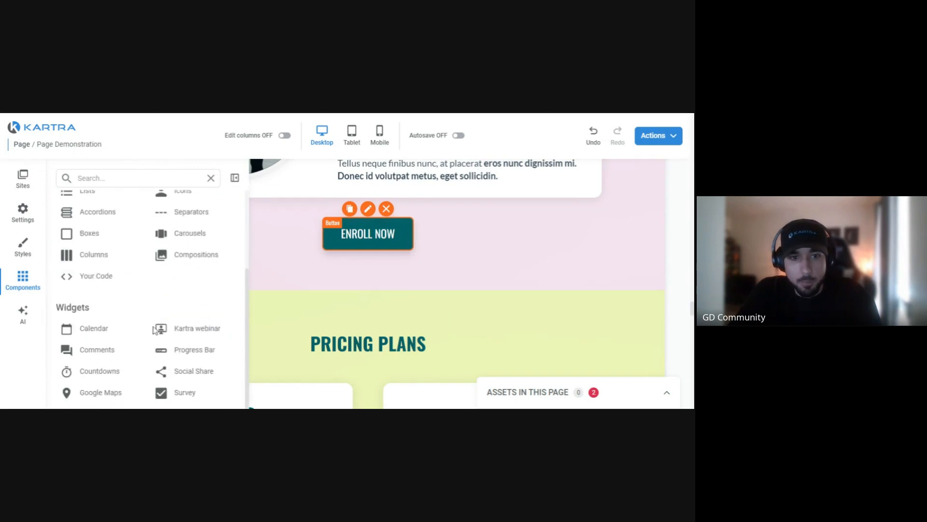
pyautogui.scroll(1, 172, 288)
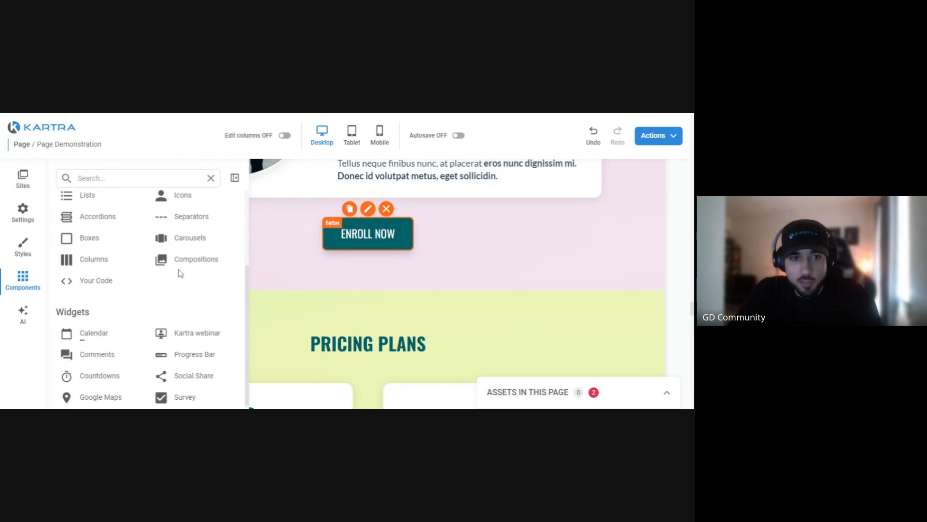
pyautogui.click(235, 178)
# Look back over the page's sections from the numbered content boxes up to the hero section
pyautogui.scroll(15, 288, 242)
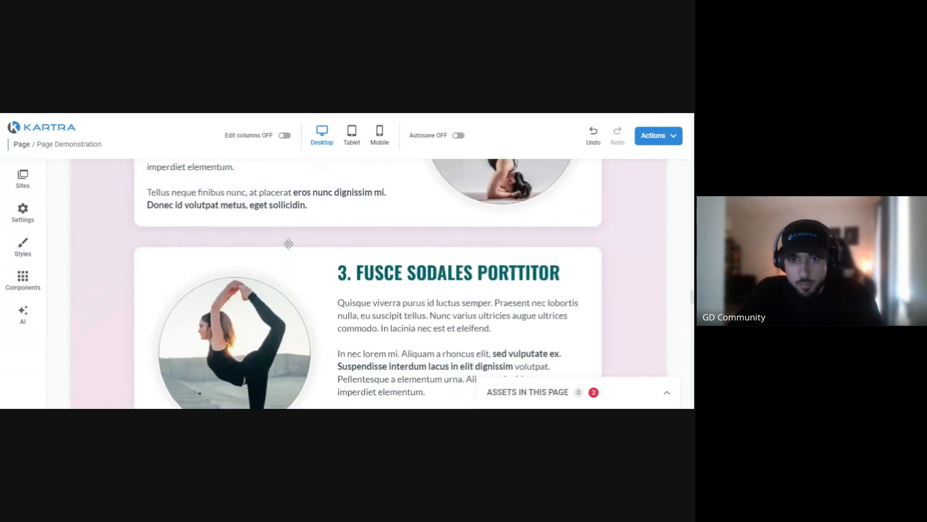
pyautogui.scroll(-10, 288, 244)
pyautogui.scroll(6, 288, 244)
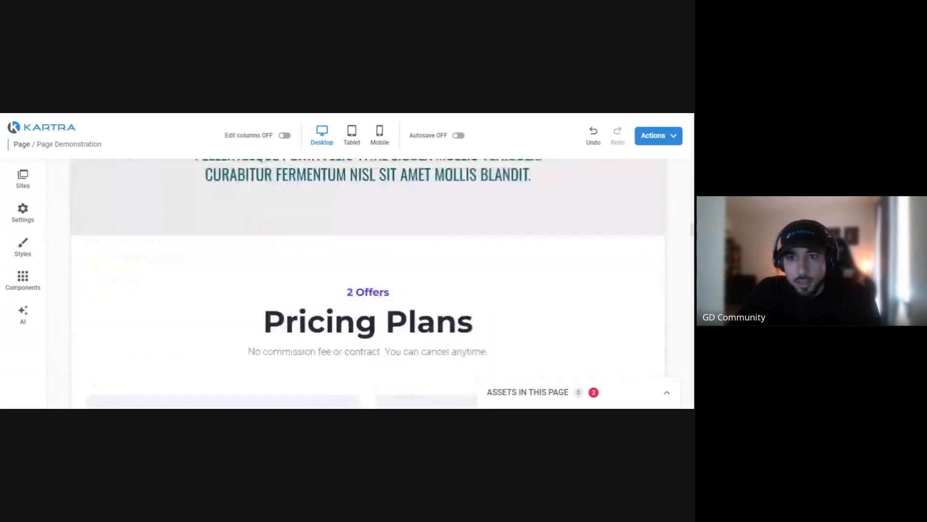
pyautogui.scroll(10, 288, 244)
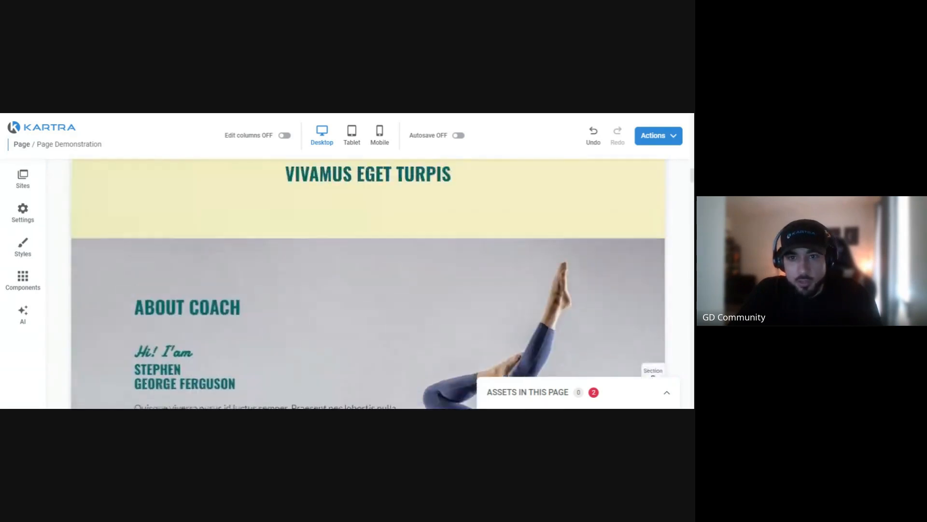
pyautogui.scroll(10, 368, 283)
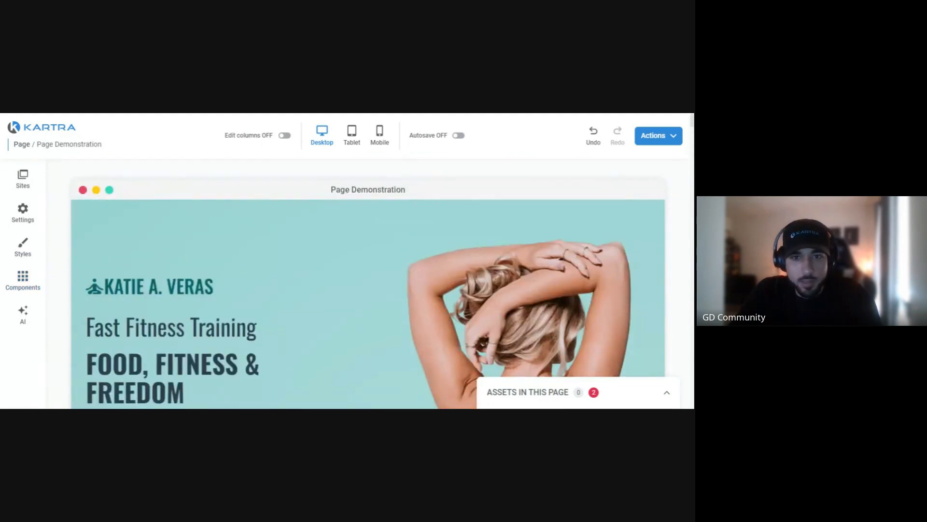
# Add the Header 2 menu as a new section above the hero section
pyautogui.scroll(-7, 376, 241)
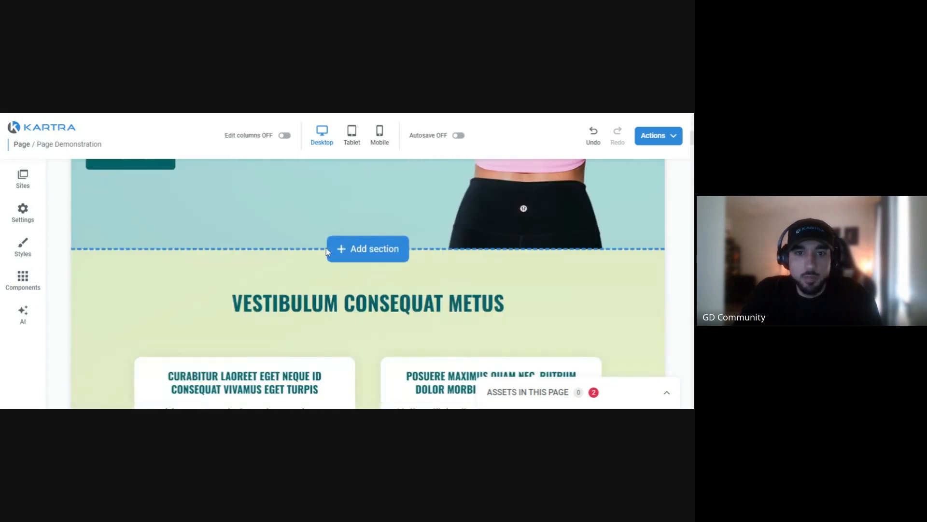
pyautogui.scroll(7, 358, 217)
pyautogui.click(378, 207)
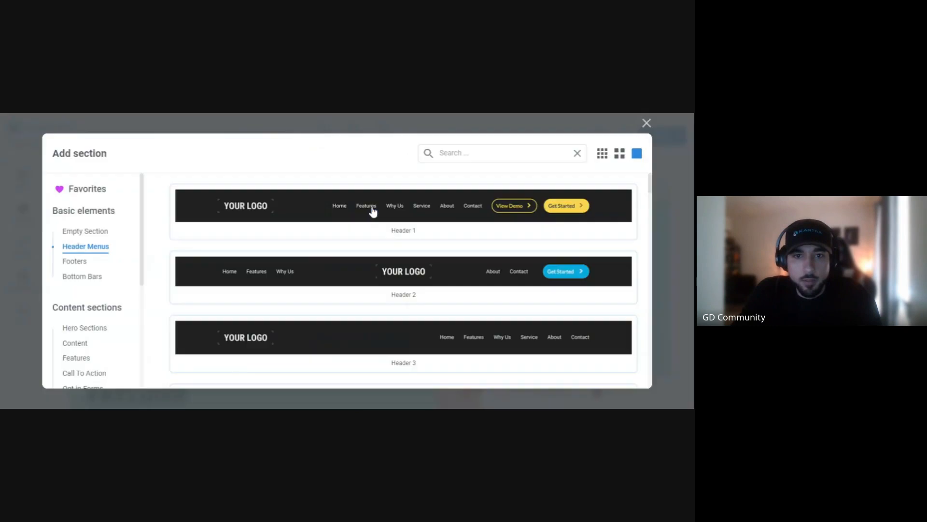
pyautogui.click(300, 276)
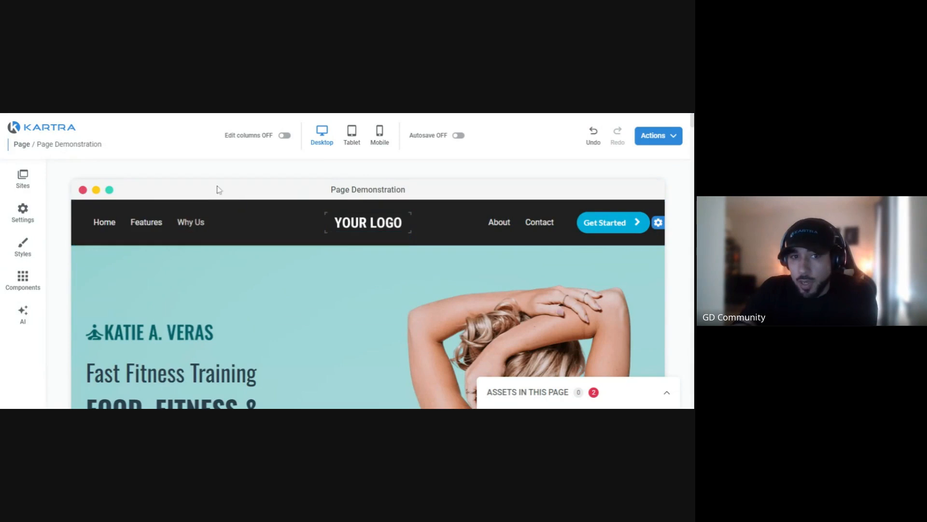
# Check the link options available for the Home item in the header menu, and close its settings
pyautogui.click(105, 222)
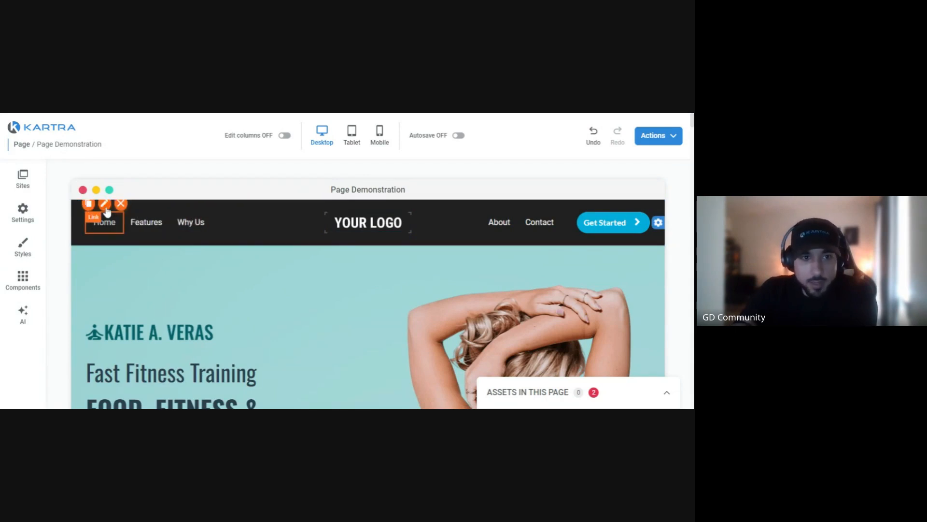
pyautogui.click(106, 207)
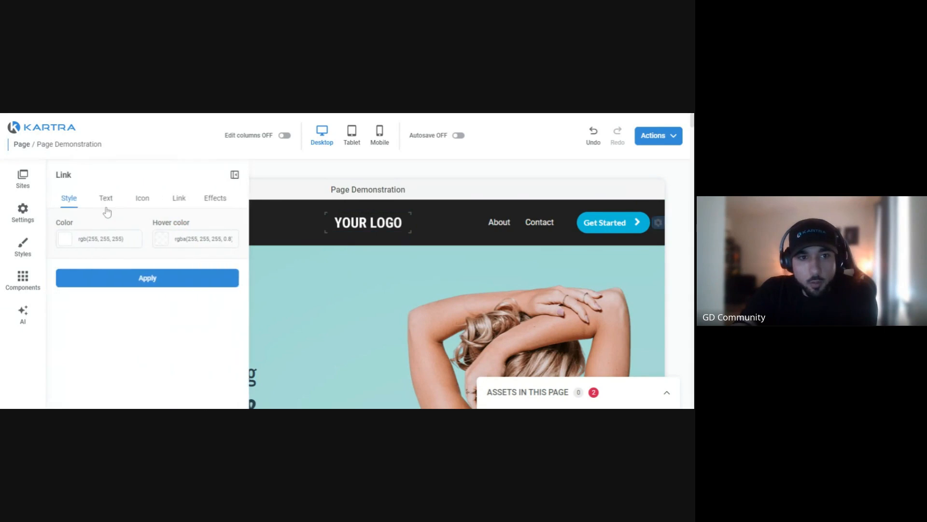
pyautogui.click(177, 202)
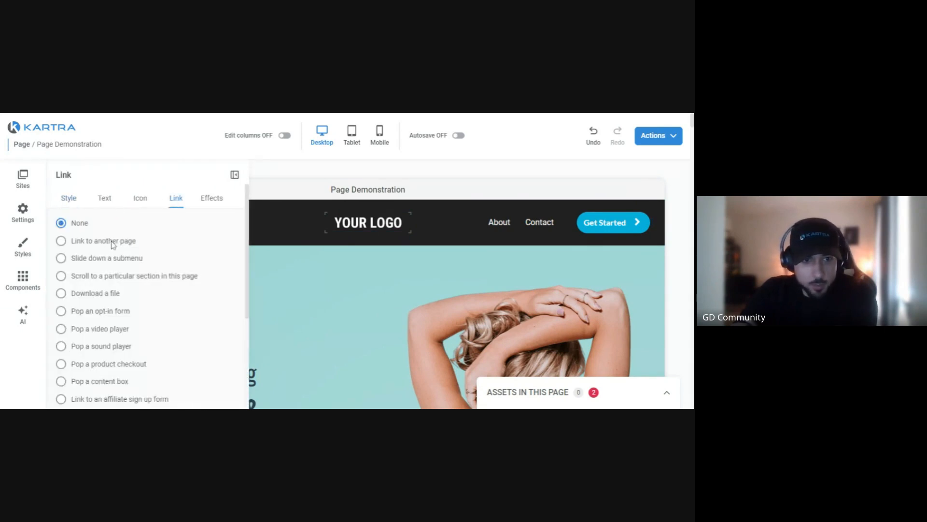
pyautogui.click(235, 175)
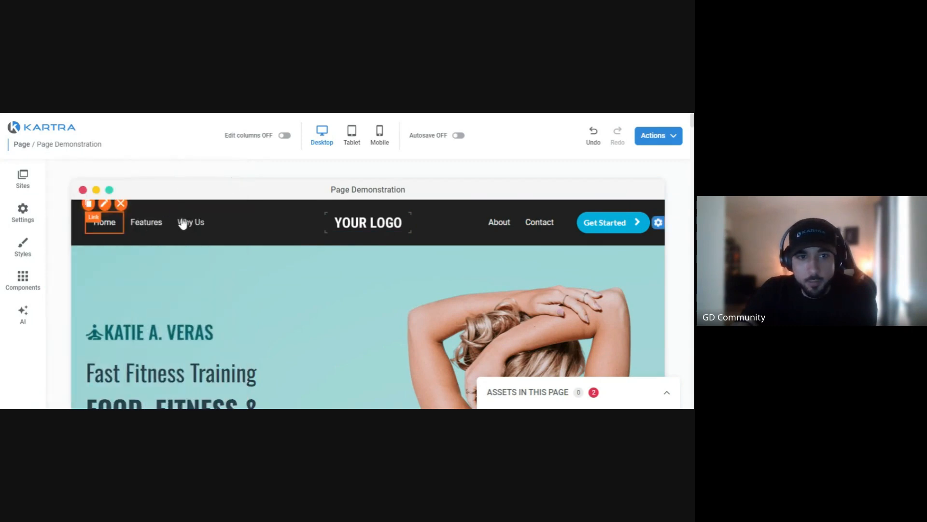
# Review the Home item's Slide down a submenu option and its submenu link fields, try the scroll-to-section option, and close without applying
pyautogui.click(104, 203)
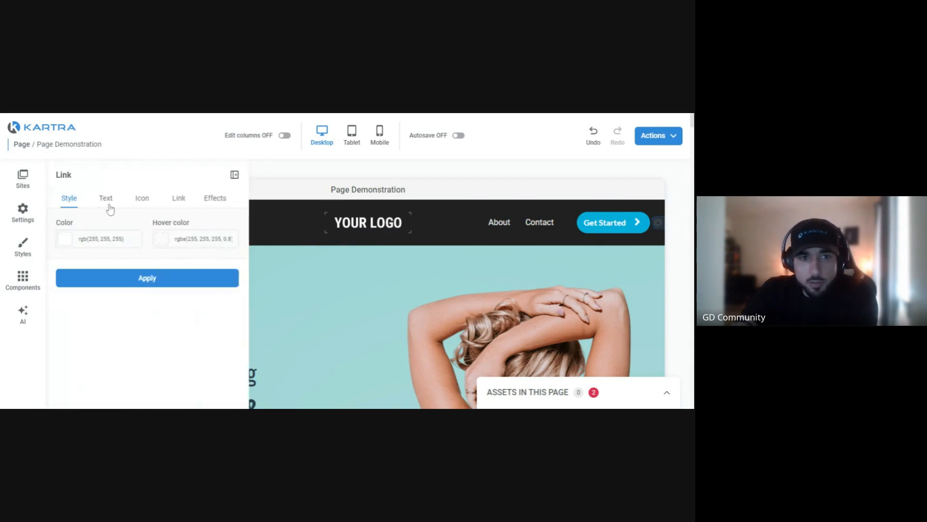
pyautogui.click(179, 204)
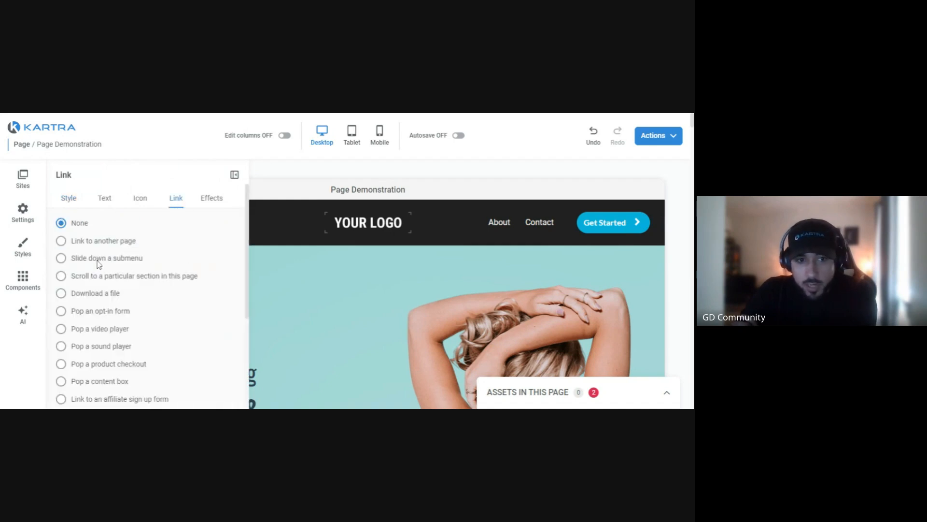
pyautogui.click(63, 260)
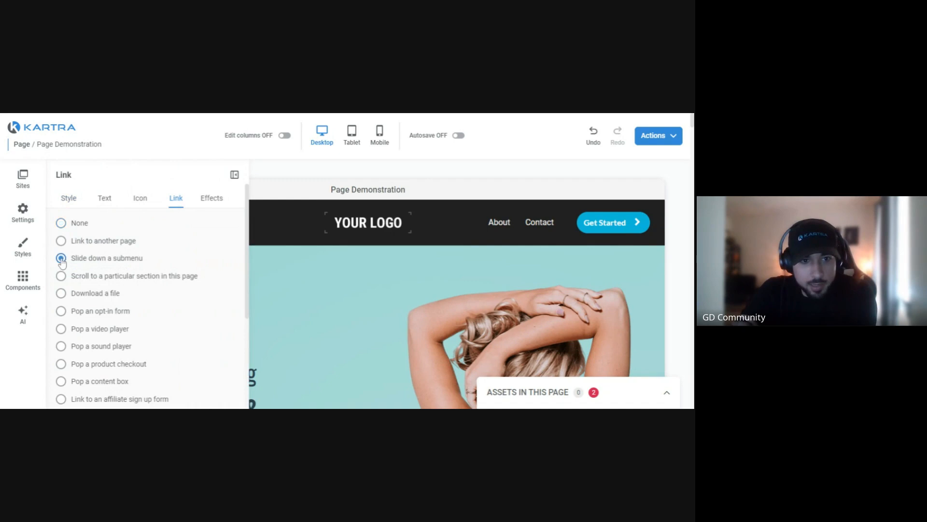
pyautogui.scroll(-5, 116, 263)
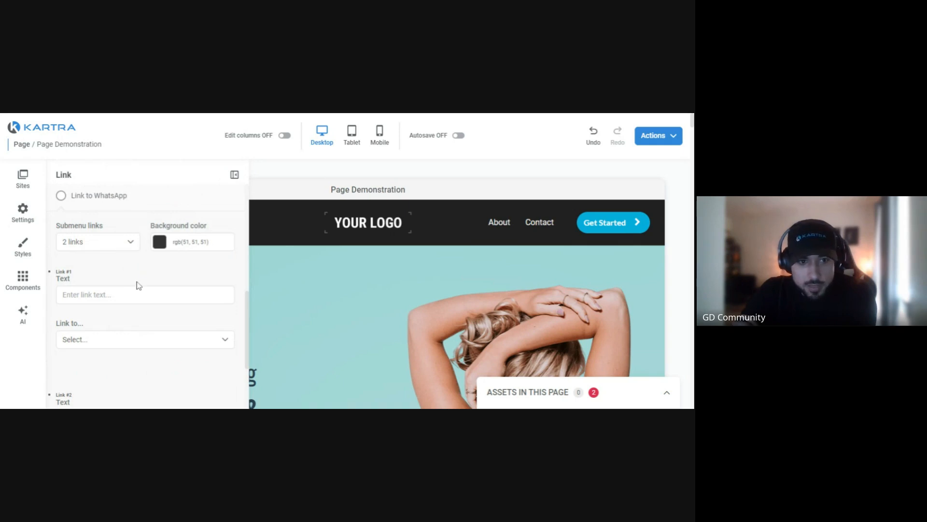
pyautogui.click(97, 275)
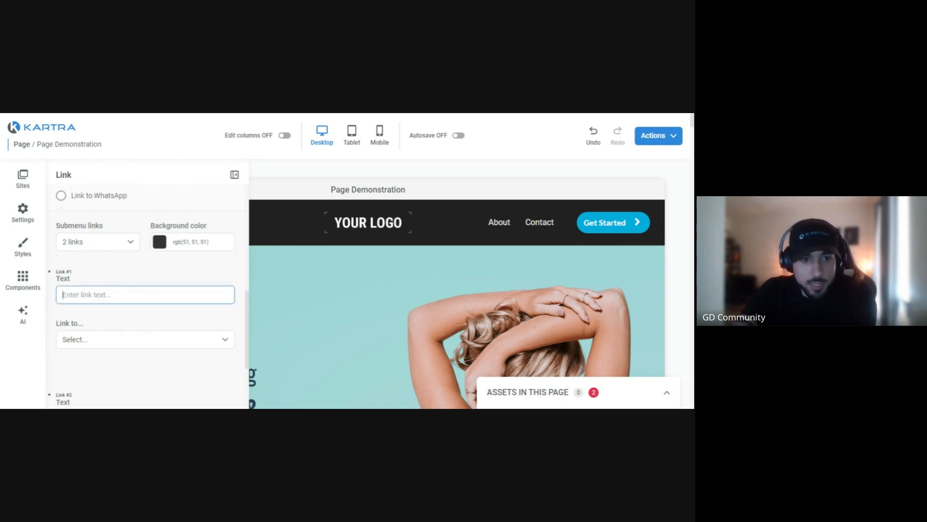
pyautogui.scroll(-1, 106, 265)
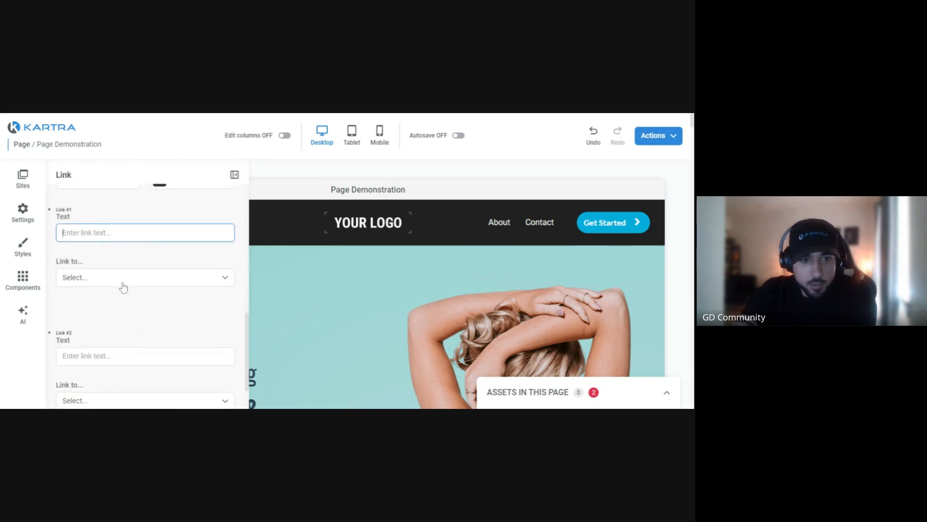
pyautogui.scroll(-1, 106, 318)
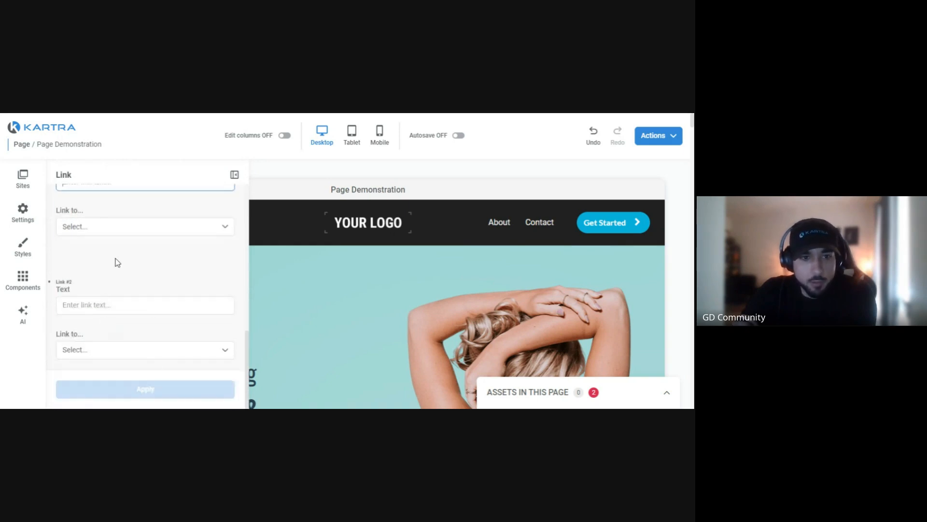
pyautogui.scroll(3, 115, 259)
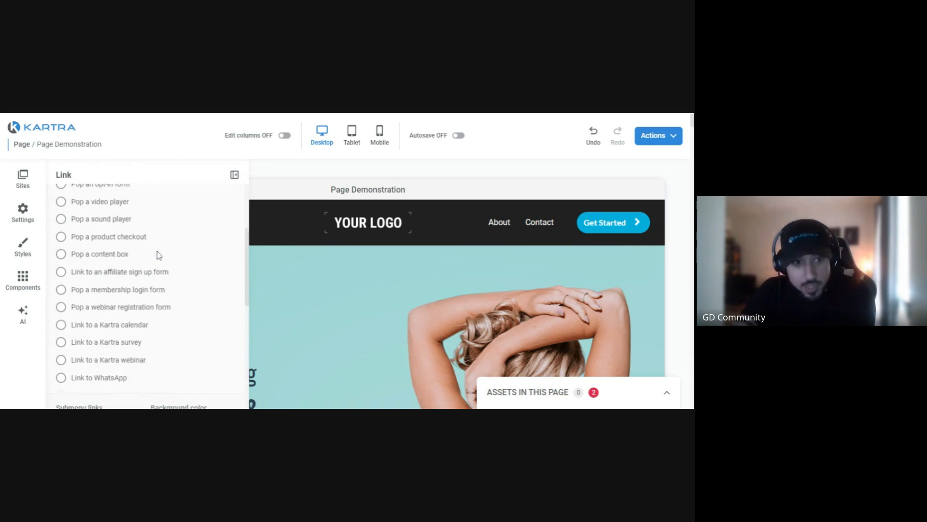
pyautogui.scroll(3, 159, 255)
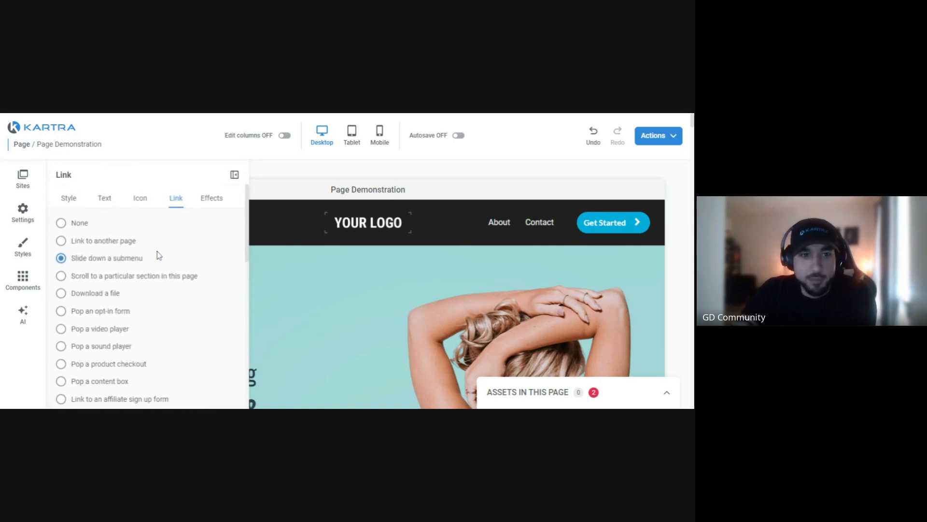
pyautogui.click(75, 277)
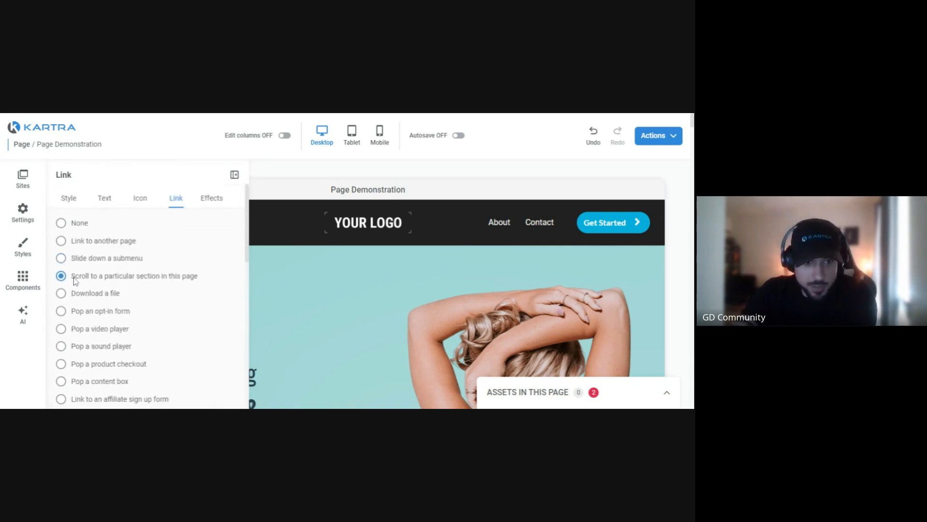
pyautogui.click(234, 175)
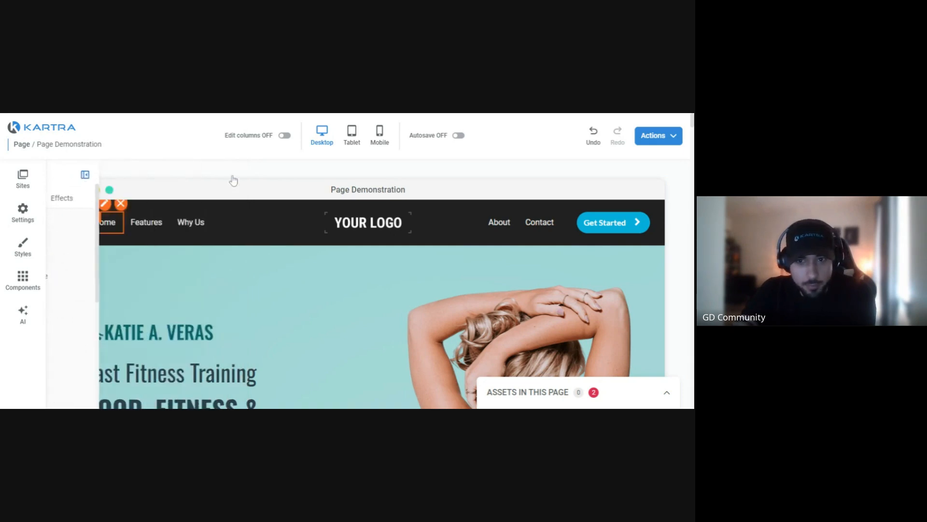
# Make the header's Contact item scroll to Section 8 of this page, and apply the link
pyautogui.click(541, 228)
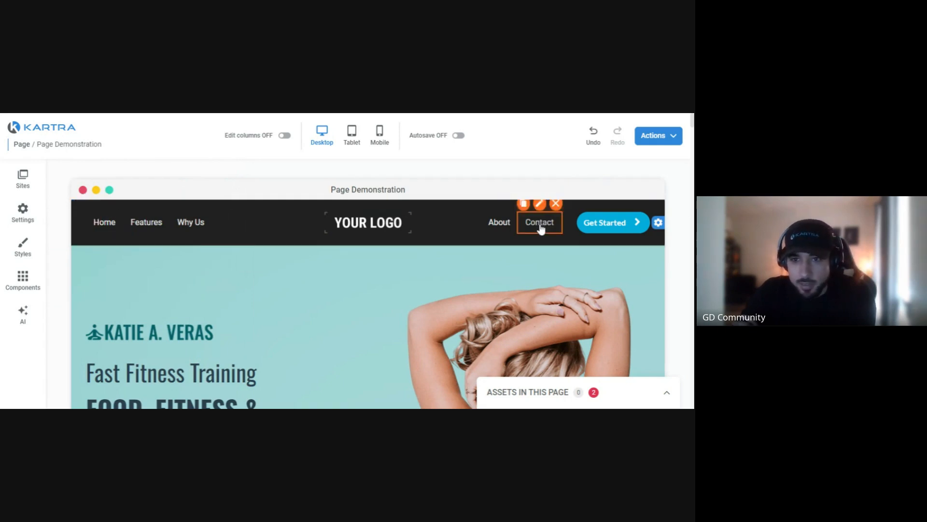
pyautogui.click(540, 206)
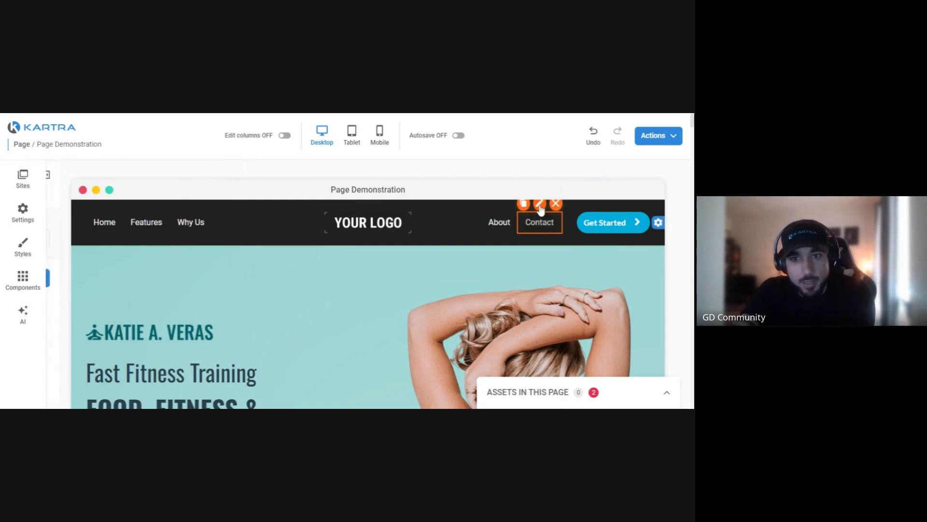
pyautogui.click(178, 203)
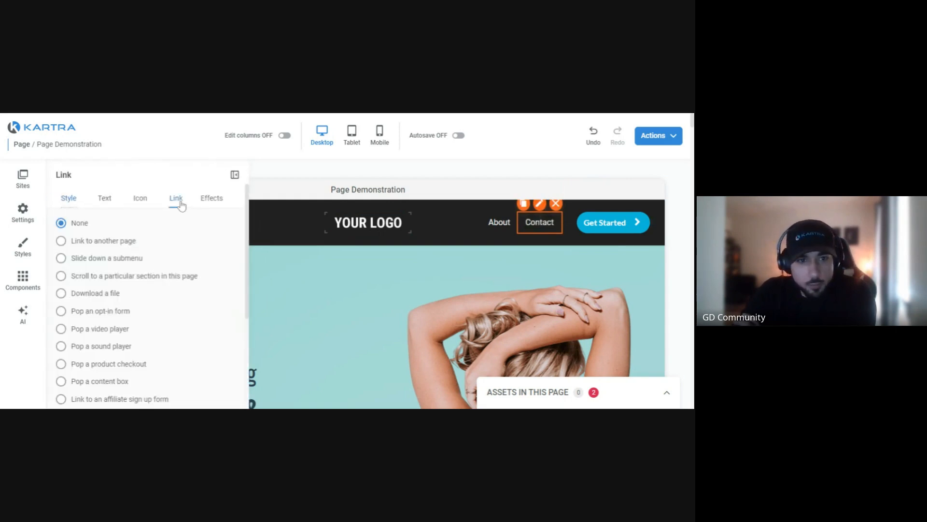
pyautogui.click(81, 276)
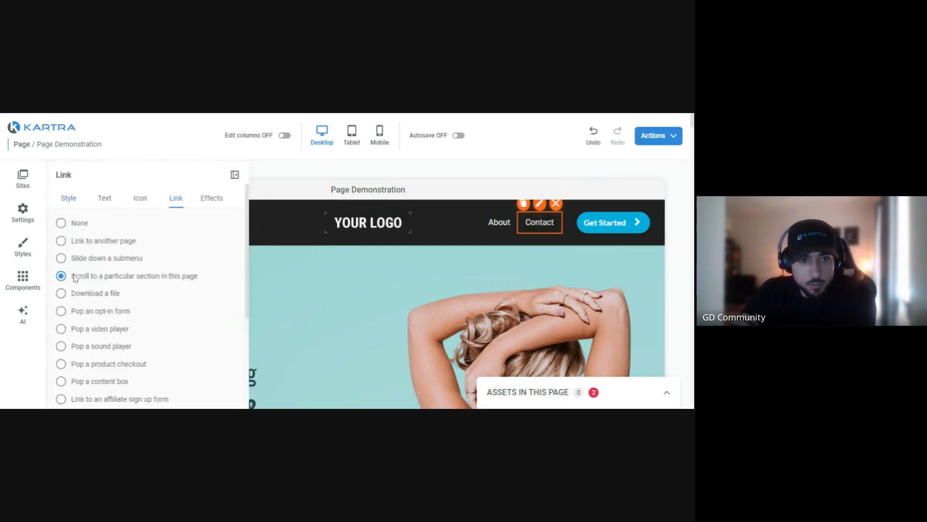
pyautogui.scroll(-5, 143, 277)
pyautogui.click(125, 349)
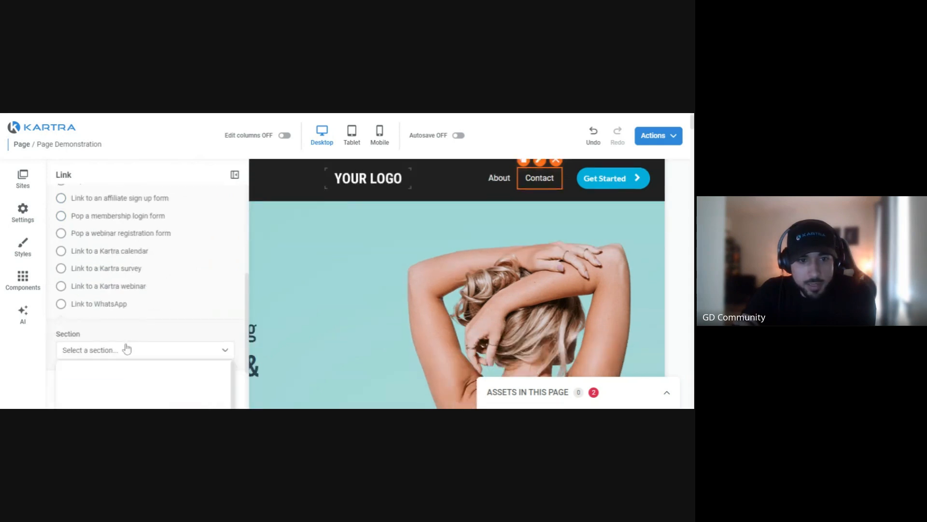
pyautogui.scroll(-5, 140, 333)
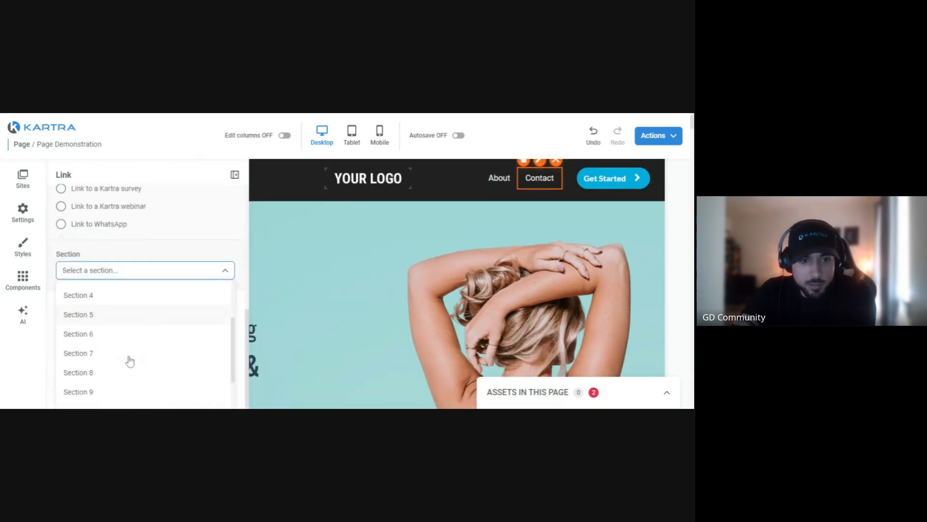
pyautogui.click(110, 375)
pyautogui.click(187, 390)
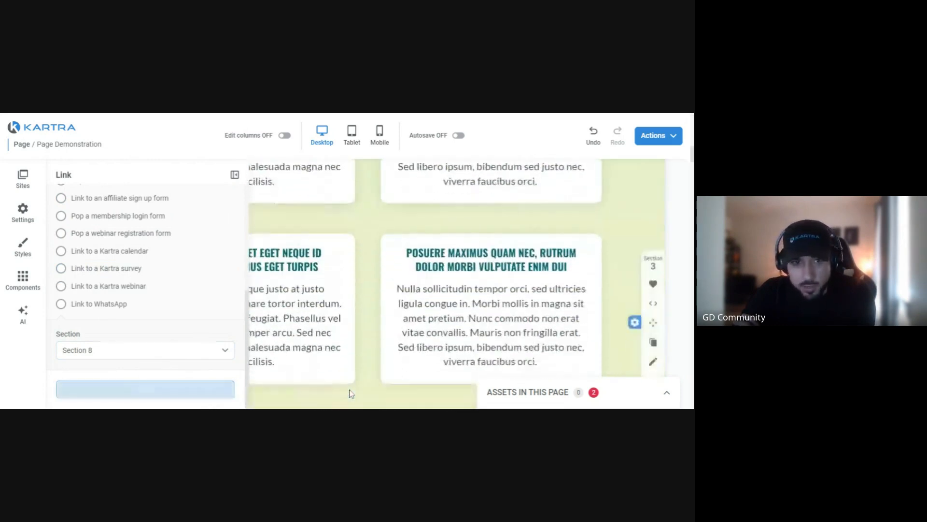
pyautogui.click(236, 175)
pyautogui.scroll(4, 363, 225)
pyautogui.scroll(3, 363, 225)
pyautogui.moveTo(546, 204)
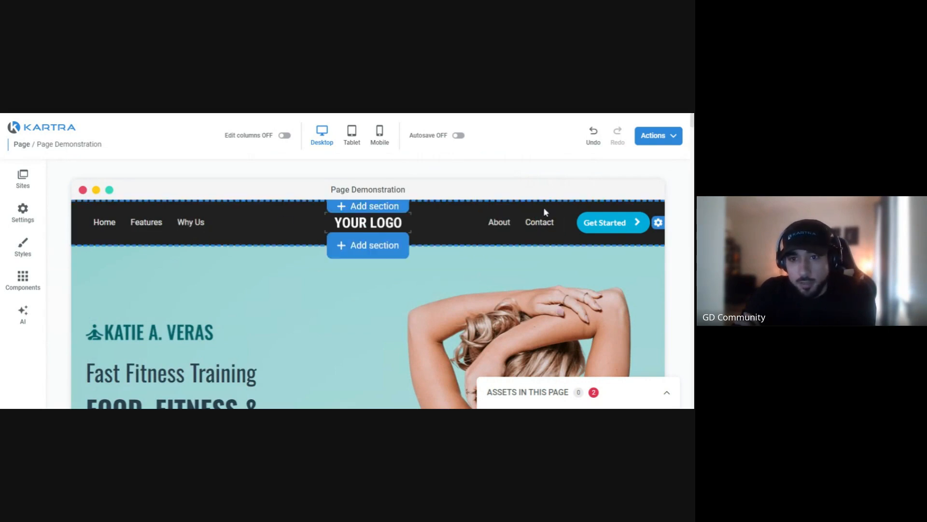
# Look over the page settings list and the components that can be imported from the site, such as header menu and footer
pyautogui.click(22, 213)
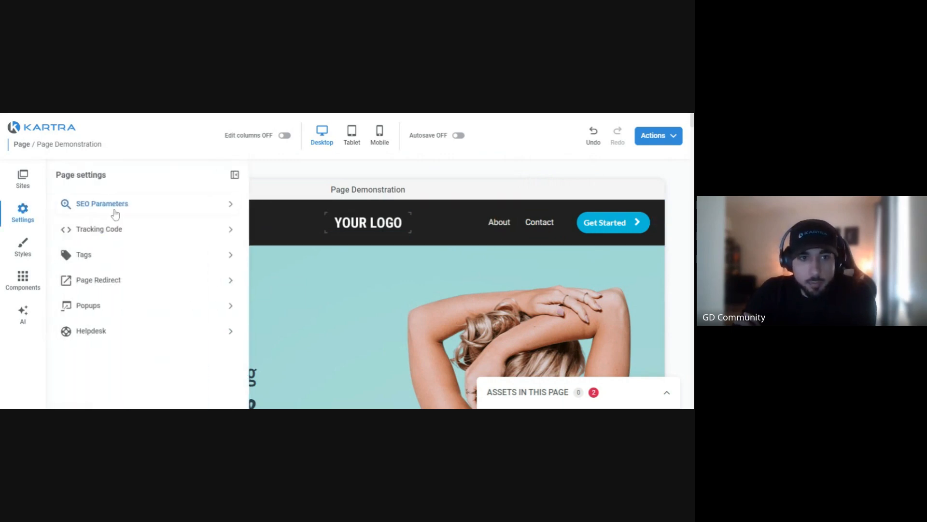
pyautogui.click(30, 183)
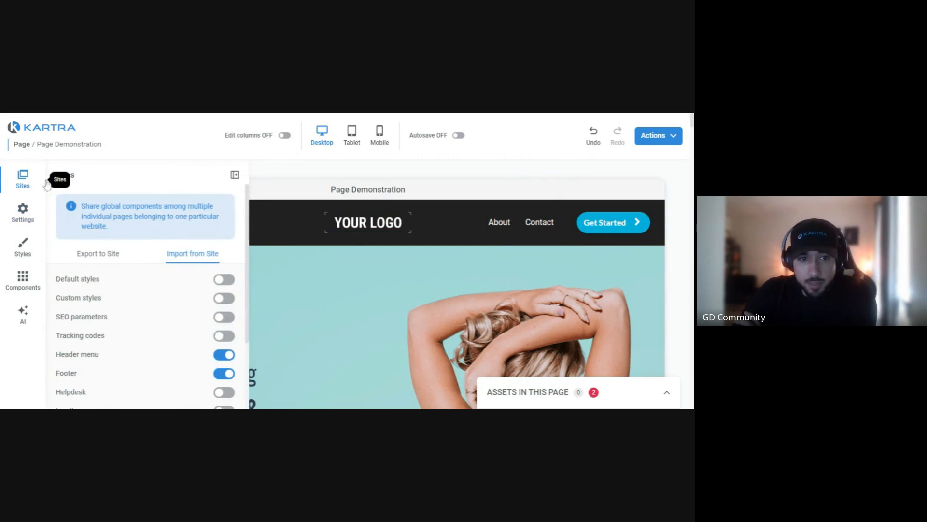
pyautogui.scroll(-1, 140, 307)
pyautogui.scroll(1, 141, 309)
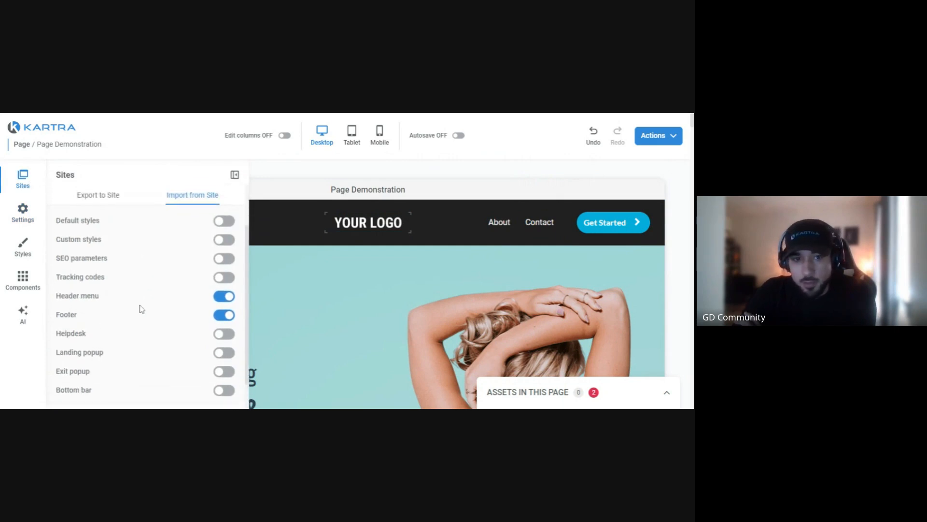
pyautogui.scroll(-3, 193, 355)
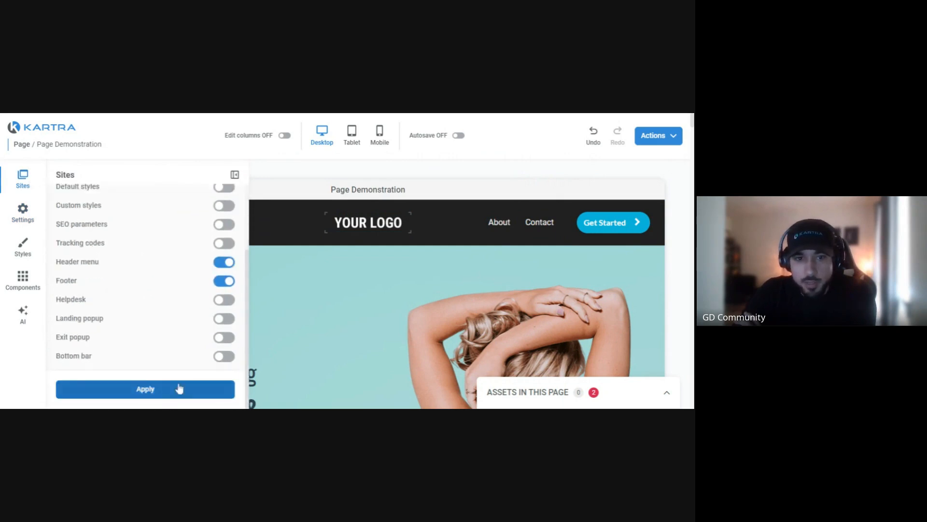
pyautogui.click(235, 175)
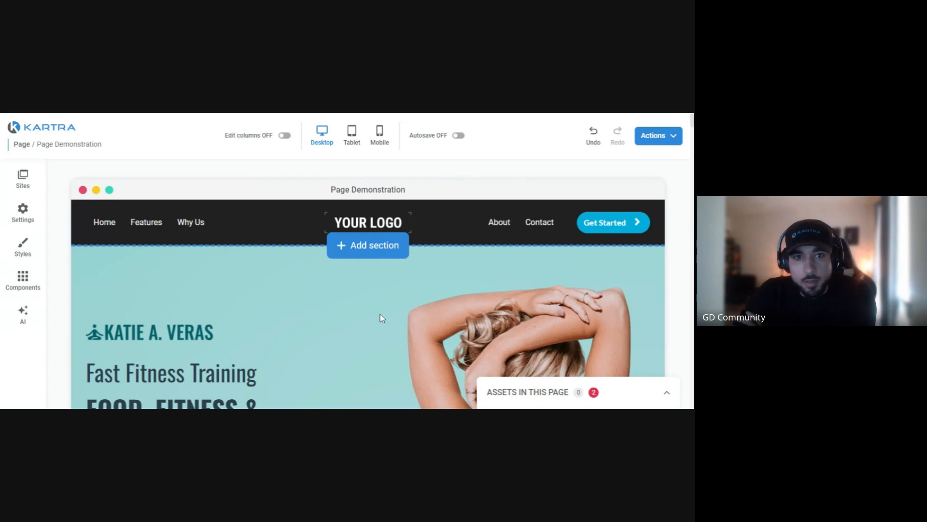
pyautogui.scroll(-1, 381, 316)
pyautogui.scroll(1, 380, 317)
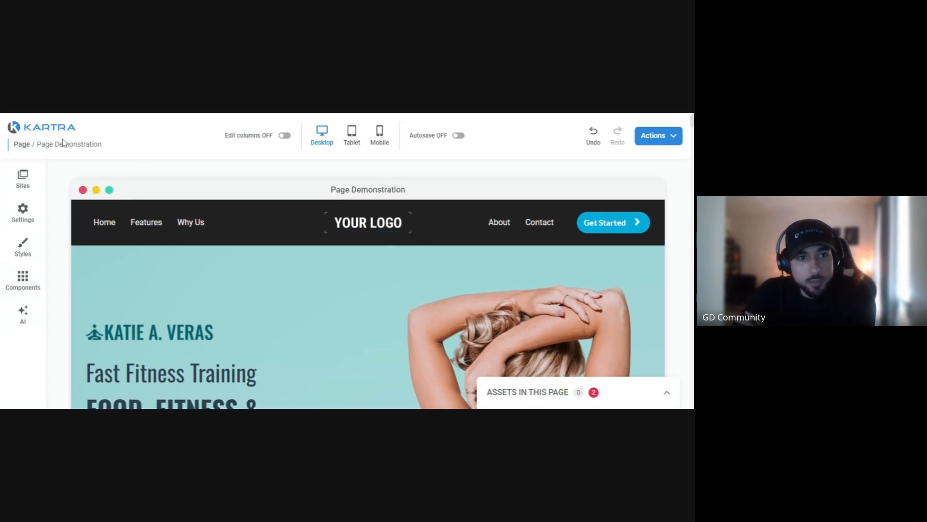
pyautogui.scroll(-4, 315, 321)
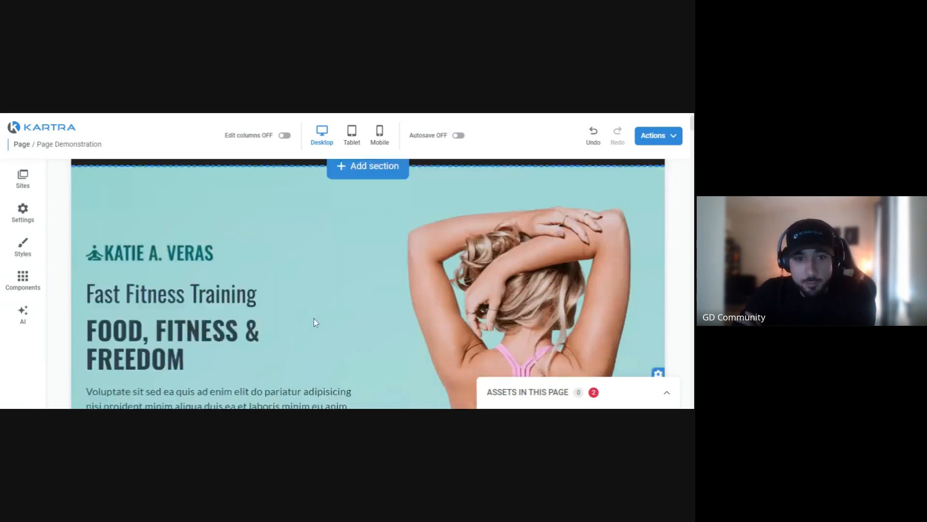
pyautogui.scroll(-5, 491, 285)
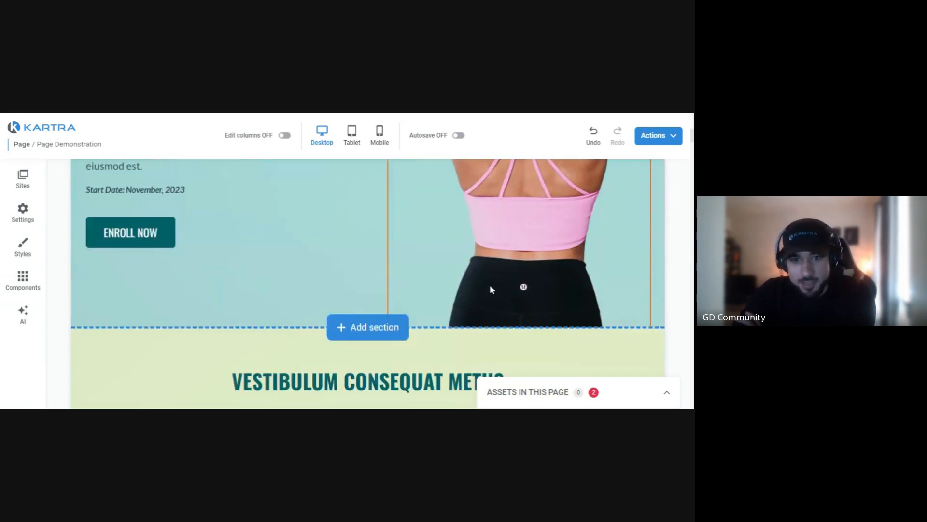
pyautogui.scroll(3, 490, 285)
pyautogui.scroll(5, 368, 290)
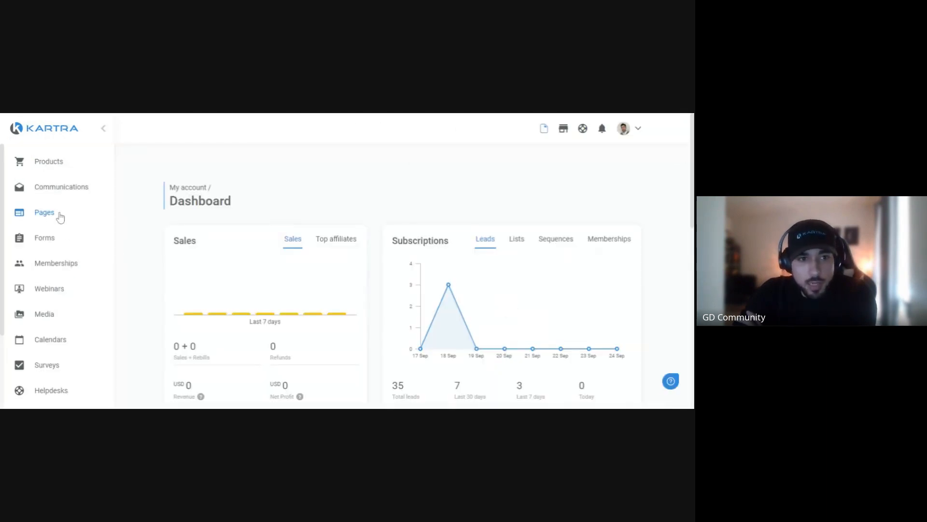
# Open the Pages conversion analytics and look over the visitors, goals and revenue chart and the per-page table
pyautogui.click(59, 214)
pyautogui.moveTo(248, 129)
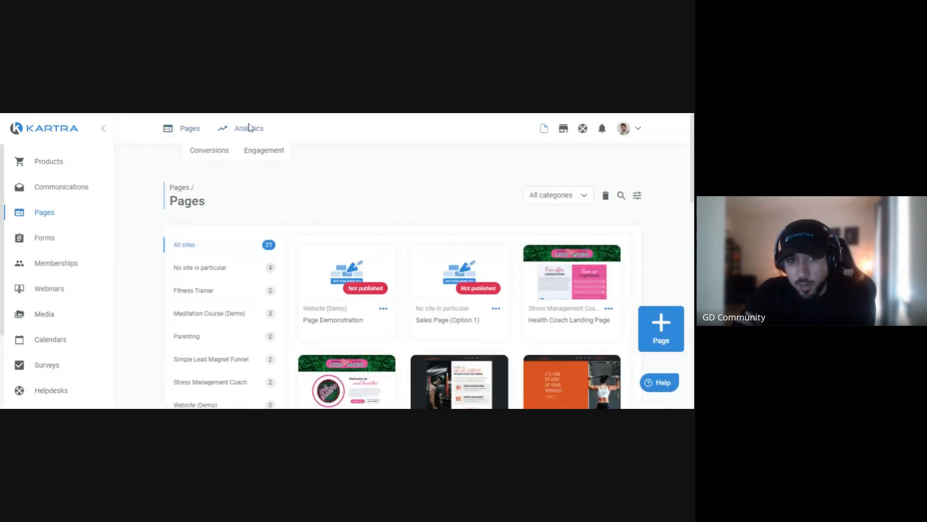
pyautogui.click(212, 151)
pyautogui.scroll(-3, 290, 203)
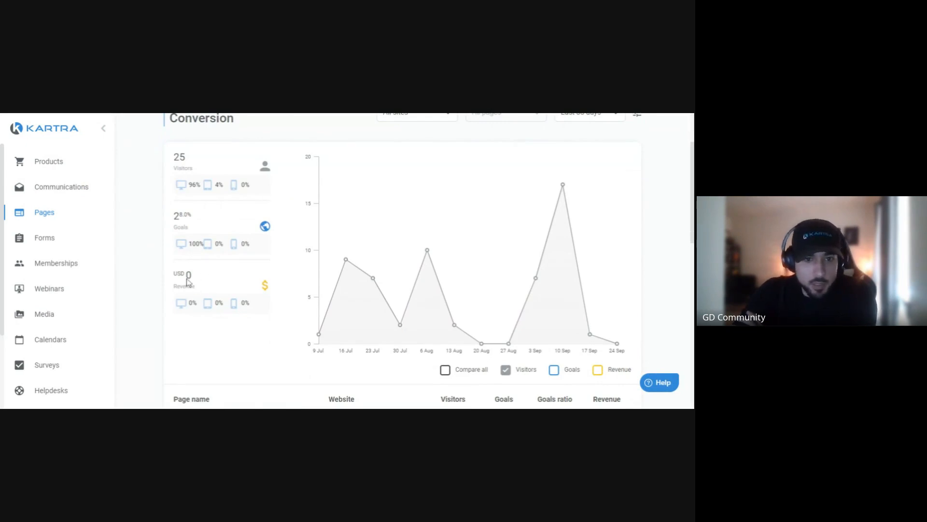
pyautogui.scroll(-2, 244, 291)
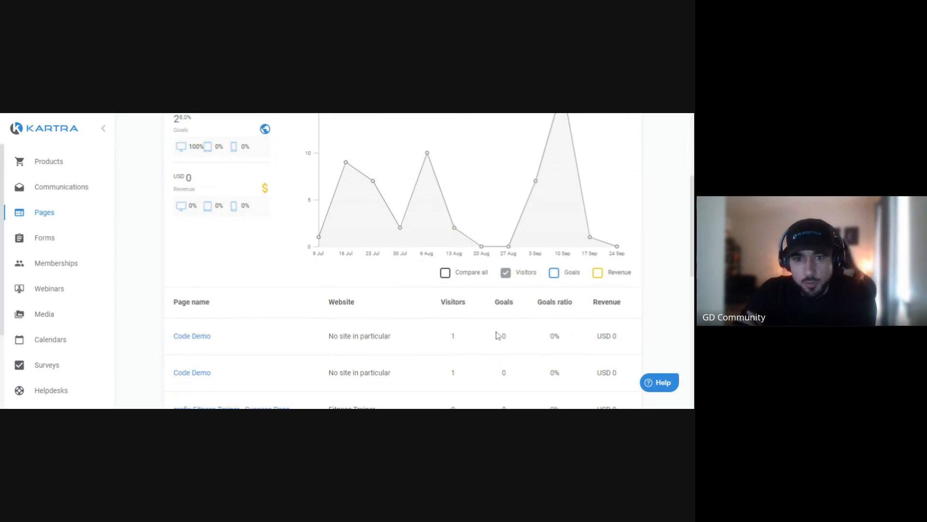
pyautogui.scroll(4, 498, 334)
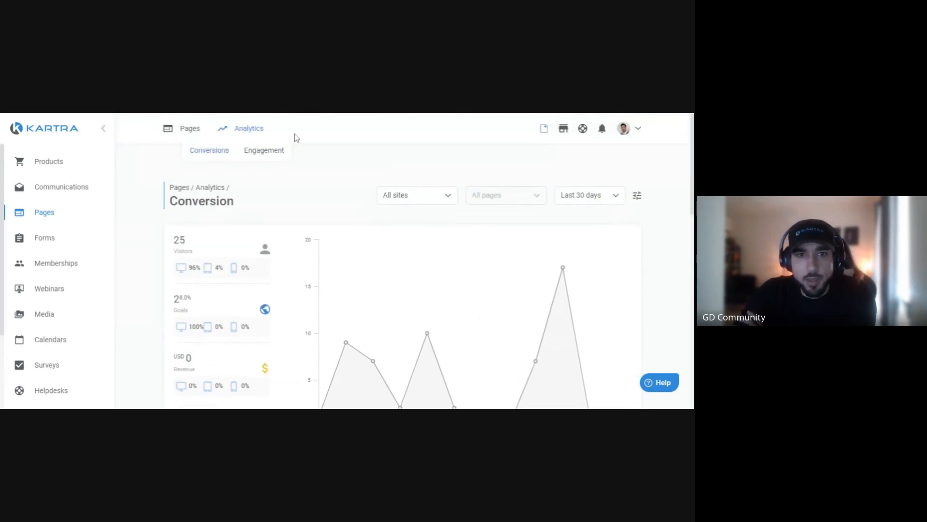
# Show the engagement analytics for the Fitness Trainer site's landing page over All Time
pyautogui.click(273, 152)
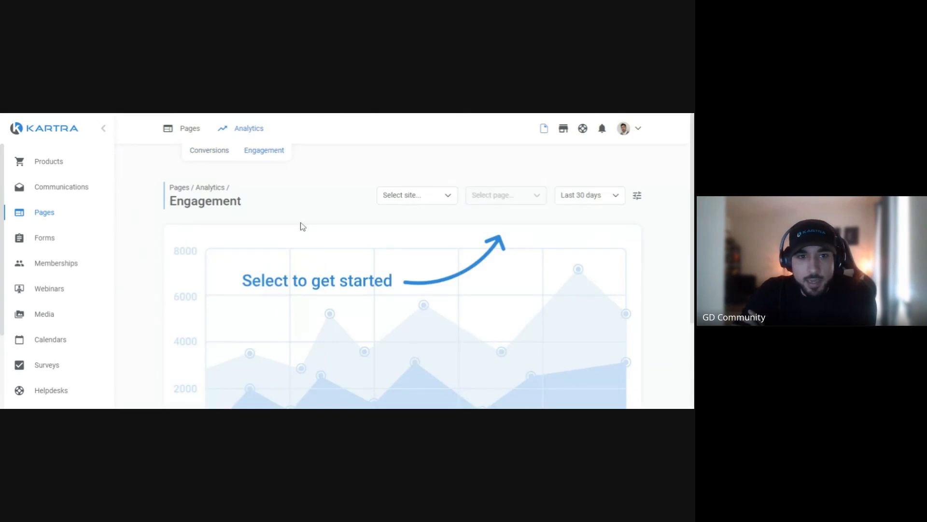
pyautogui.click(429, 200)
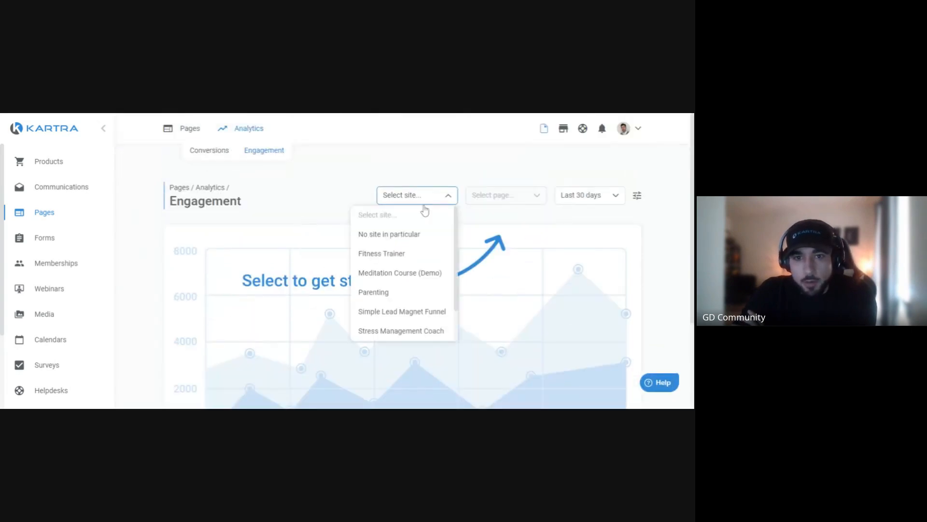
pyautogui.click(402, 254)
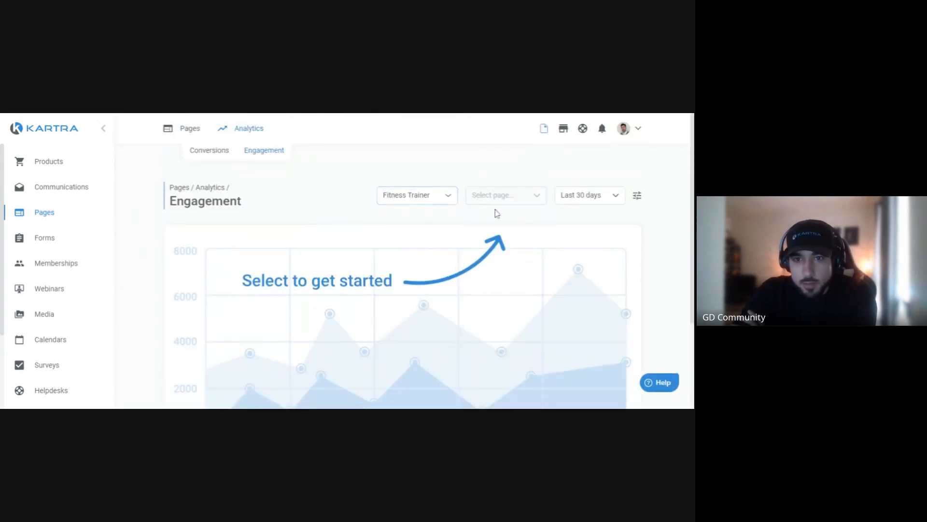
pyautogui.click(511, 199)
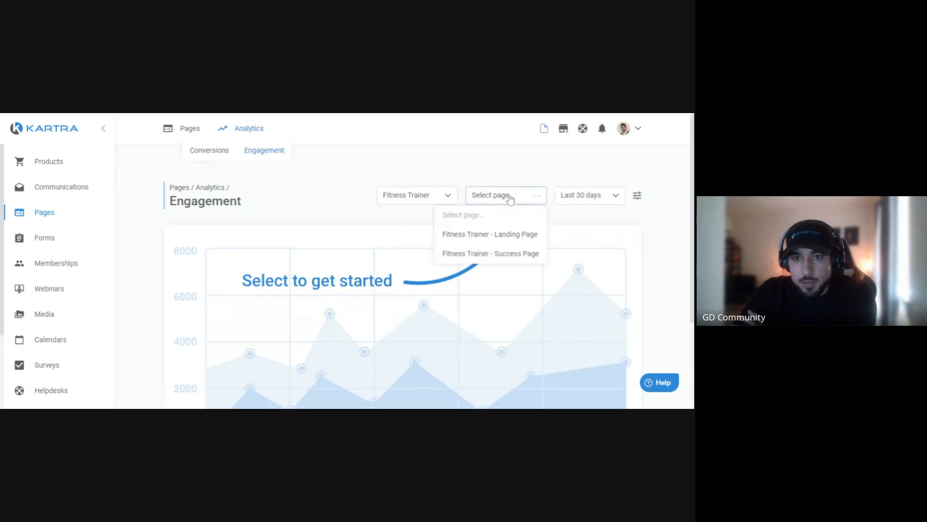
pyautogui.click(497, 235)
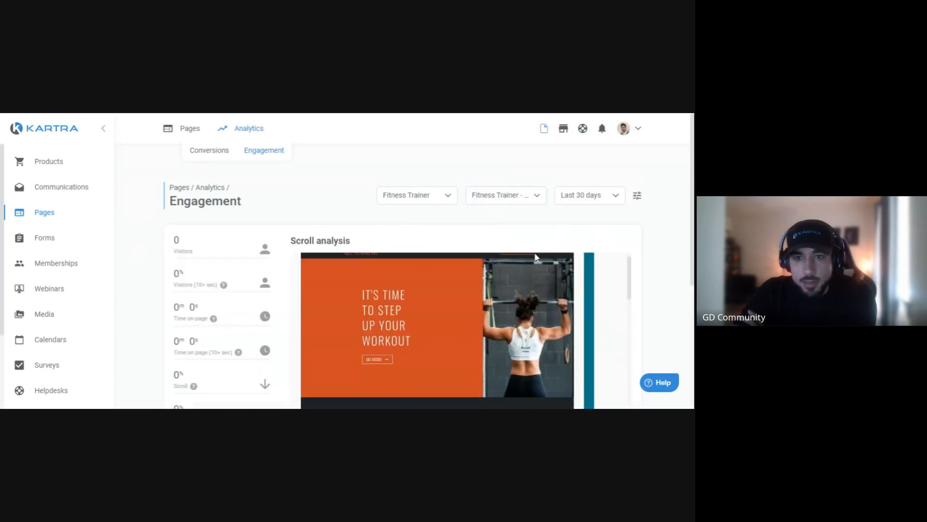
pyautogui.click(599, 201)
pyautogui.click(586, 214)
# Review the landing page's engagement figures, including visitors, time on page and scroll percentage, along with its scroll analysis
pyautogui.scroll(-2, 496, 227)
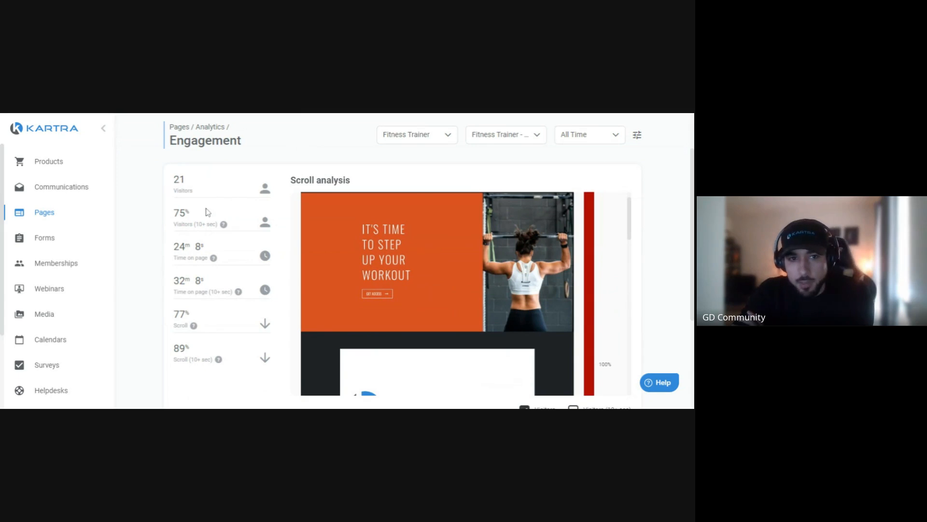
pyautogui.moveTo(173, 247); pyautogui.dragTo(205, 247)
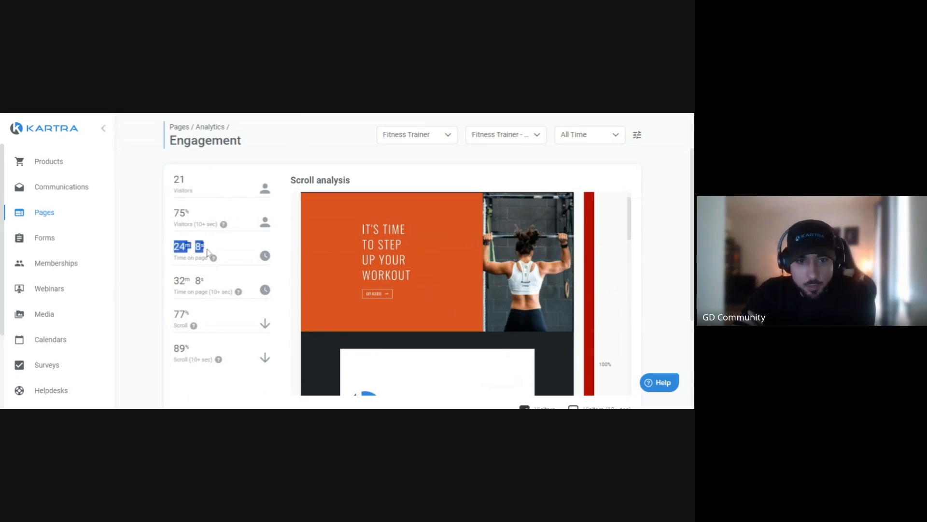
pyautogui.scroll(-3, 235, 314)
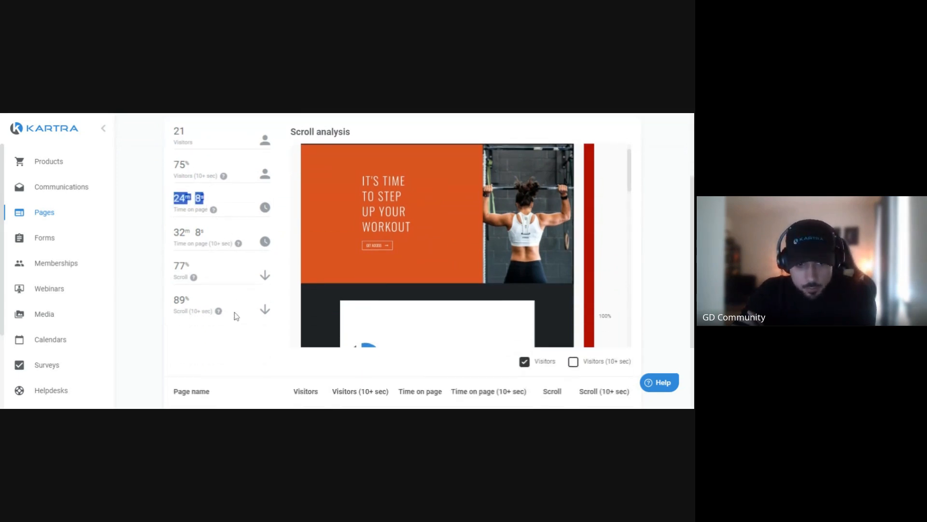
pyautogui.moveTo(173, 223); pyautogui.dragTo(193, 230)
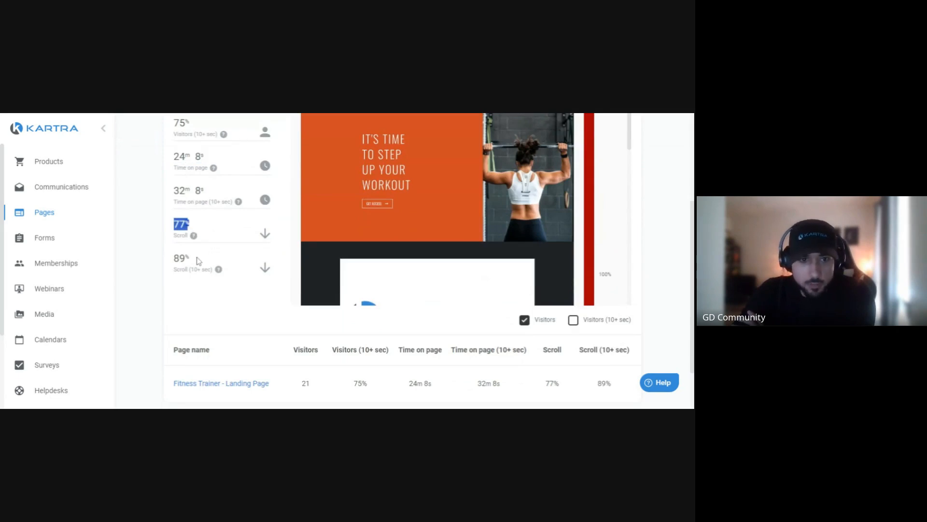
pyautogui.scroll(-2, 224, 271)
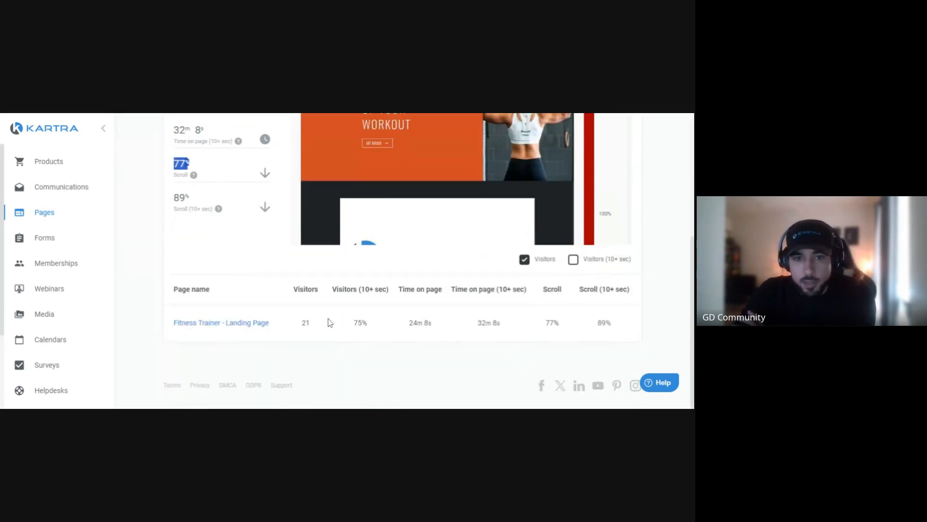
pyautogui.scroll(1, 550, 312)
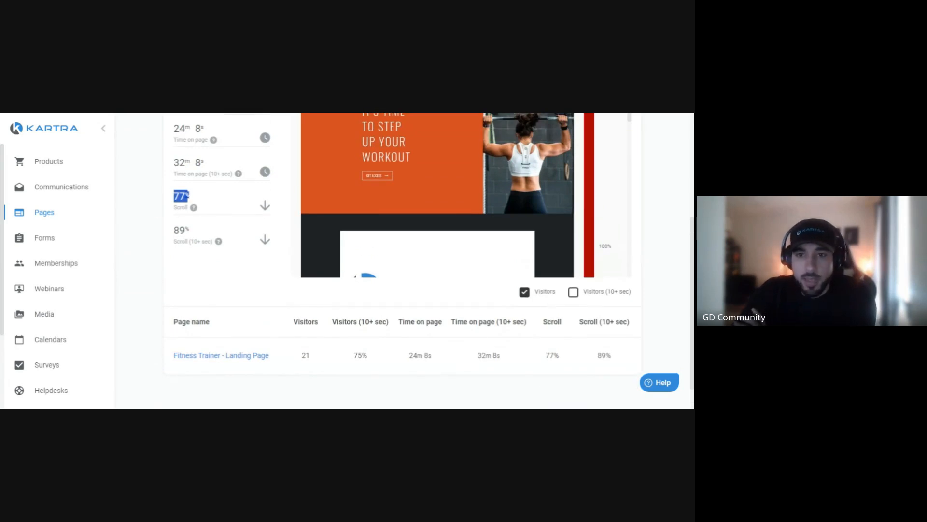
pyautogui.scroll(5, 508, 313)
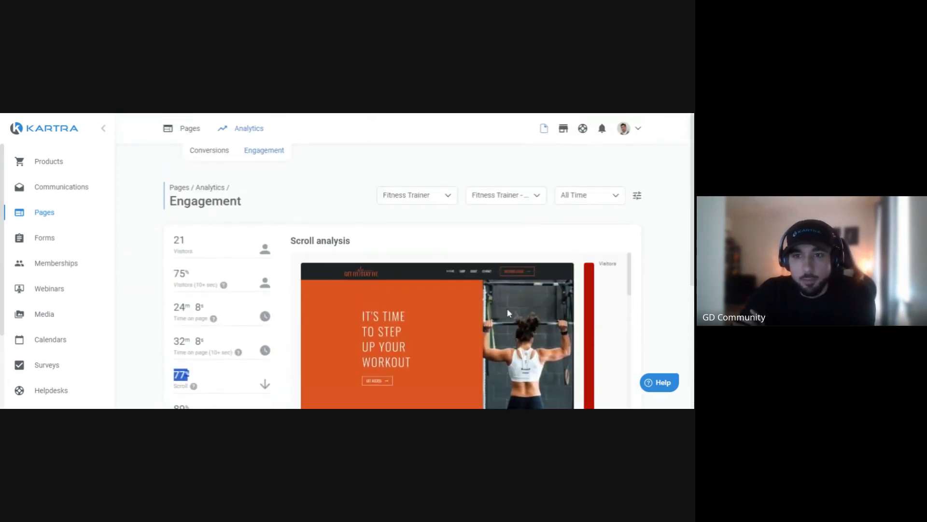
pyautogui.scroll(-1, 296, 188)
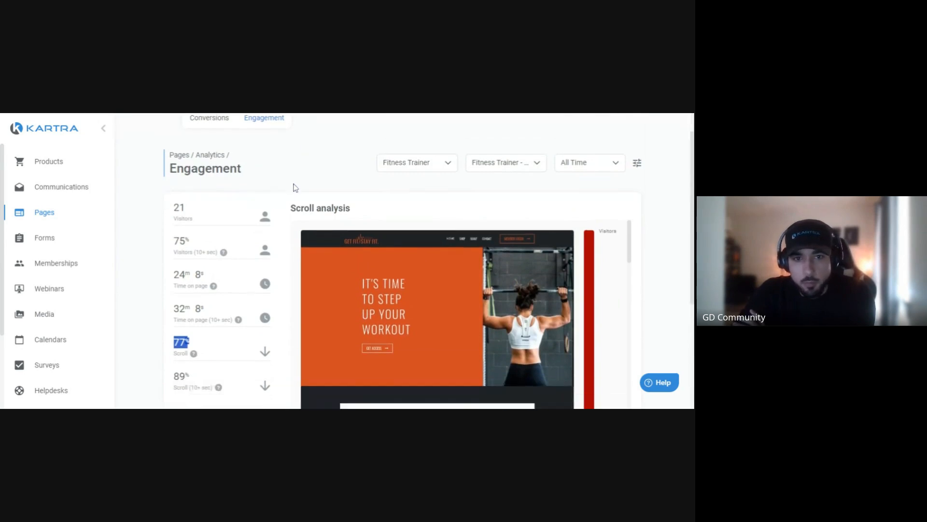
pyautogui.scroll(1, 296, 187)
# Open the page split tests area and look over its illustration of version A versus version B
pyautogui.moveTo(196, 135)
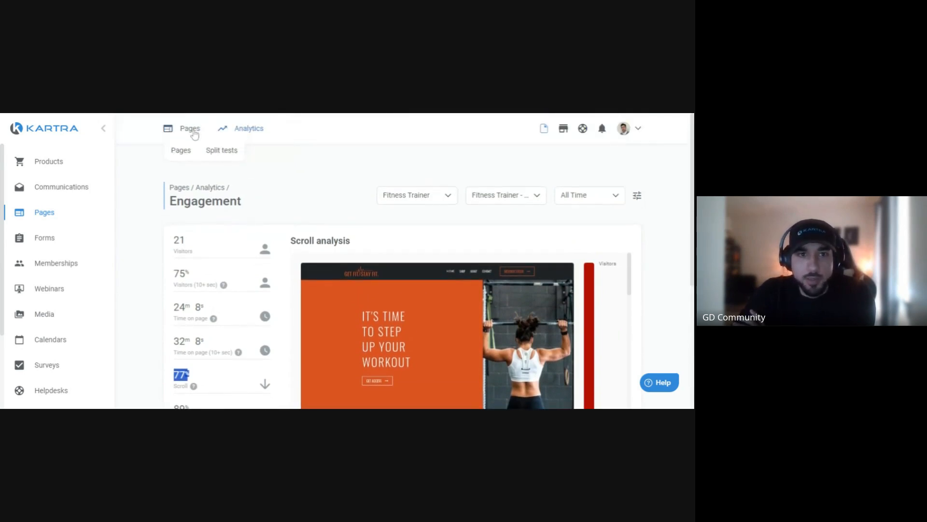
pyautogui.click(224, 160)
pyautogui.scroll(-3, 309, 201)
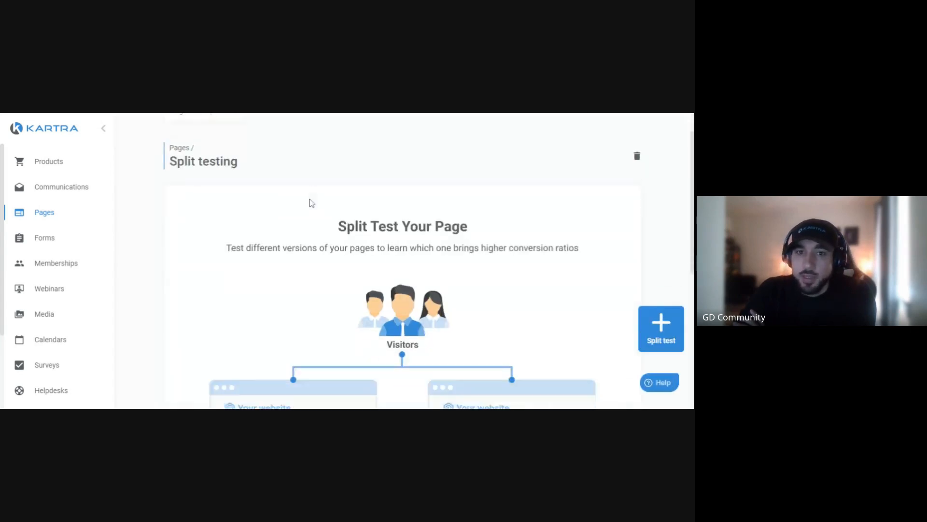
pyautogui.scroll(-2, 311, 202)
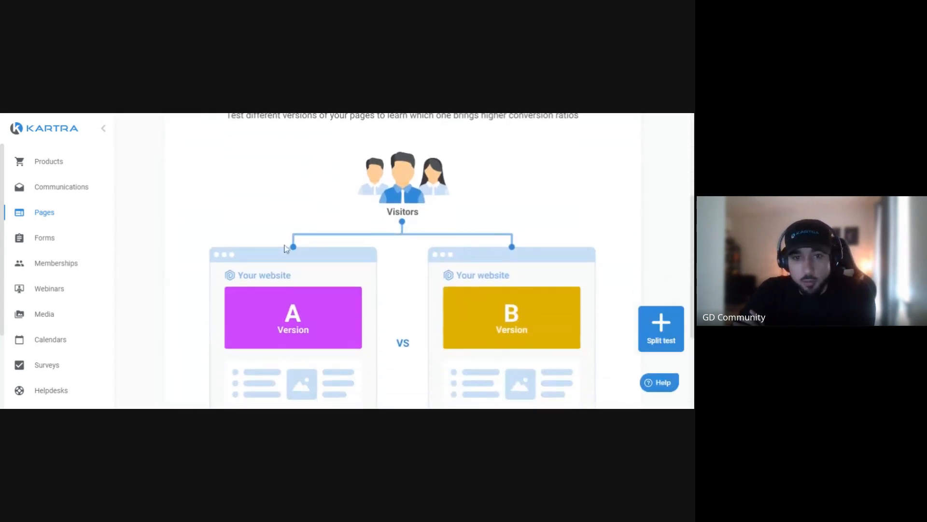
pyautogui.scroll(-1, 379, 286)
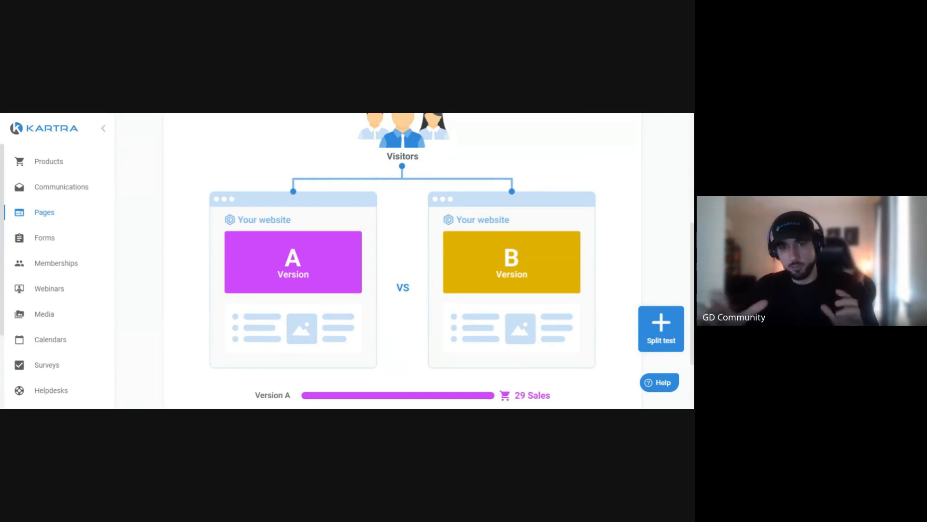
pyautogui.scroll(-2, 403, 261)
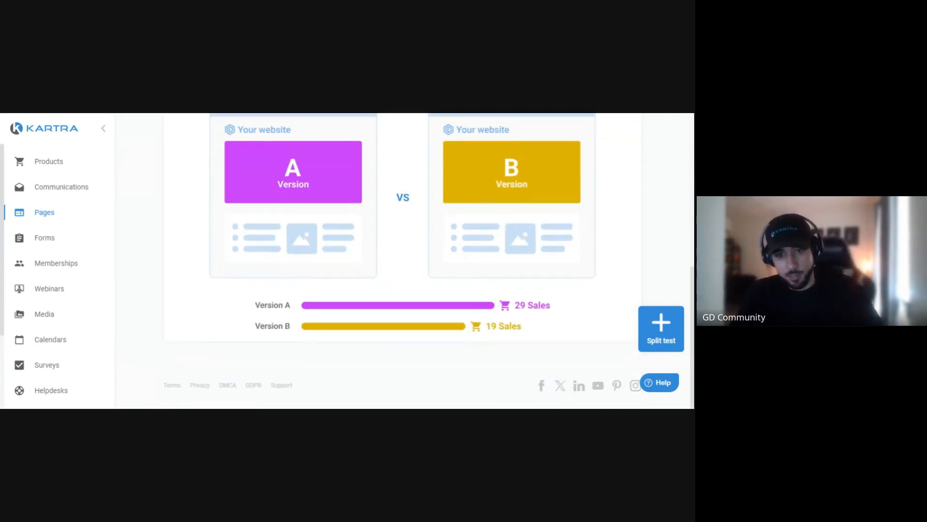
pyautogui.scroll(1, 390, 235)
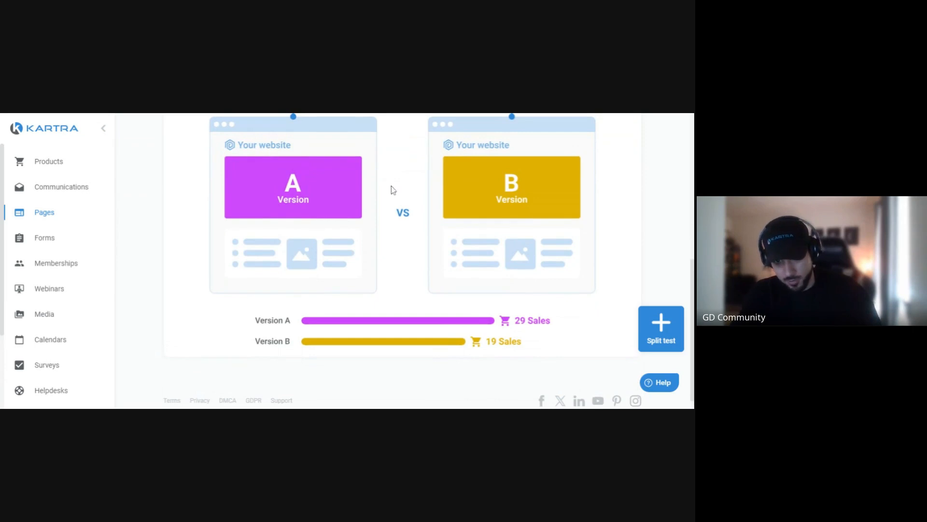
# Start a new split test with the campaign name Split-Test and proceed to its destination pages
pyautogui.click(667, 332)
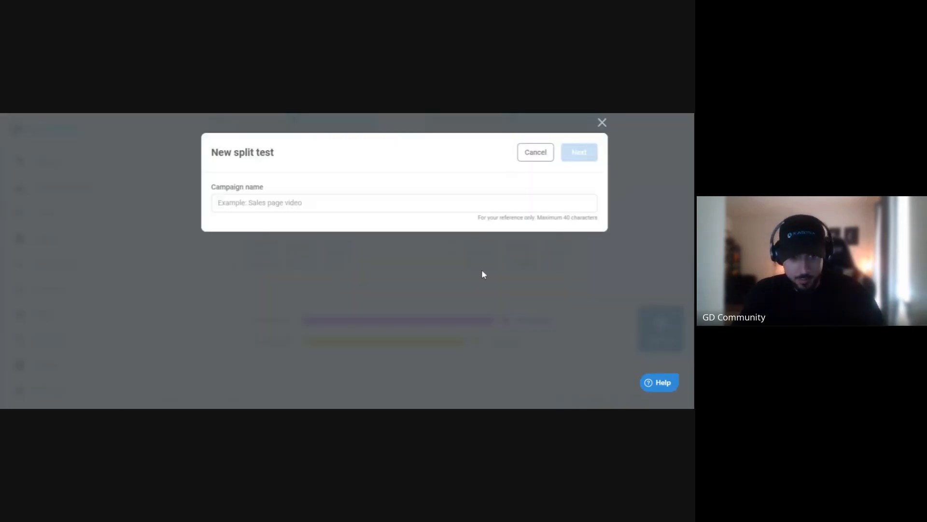
pyautogui.write('Split-Tes')
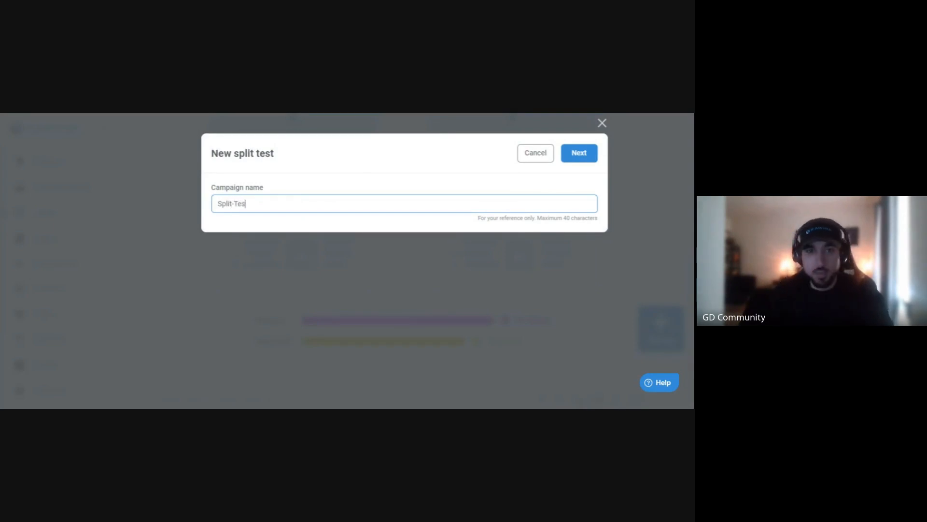
pyautogui.write('t')
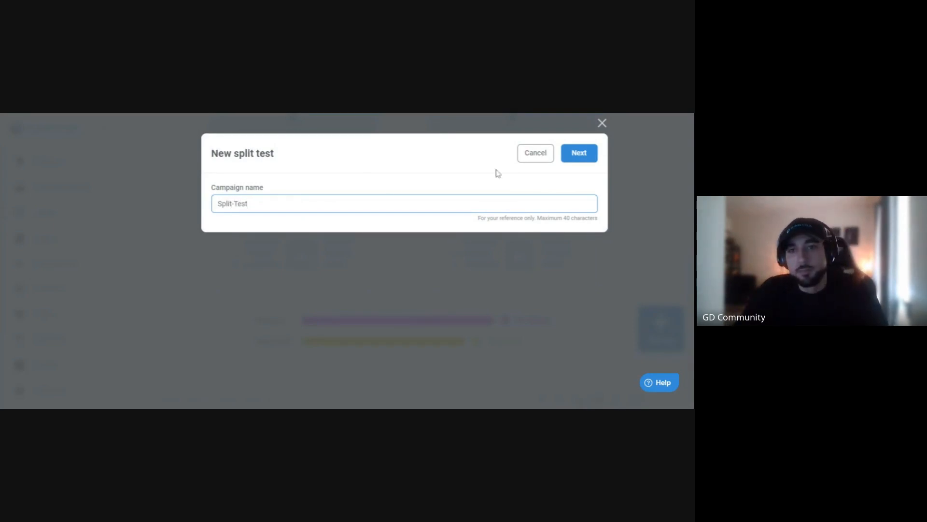
pyautogui.click(564, 161)
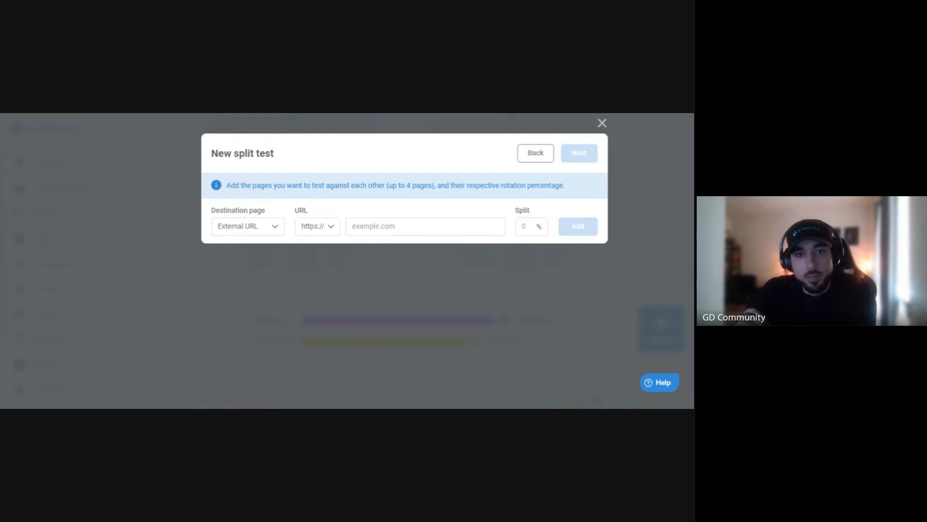
# Add the Kartra page Fitness Trainer - Landing Page from the Fitness Trainer site to the test with a 50% split
pyautogui.click(274, 226)
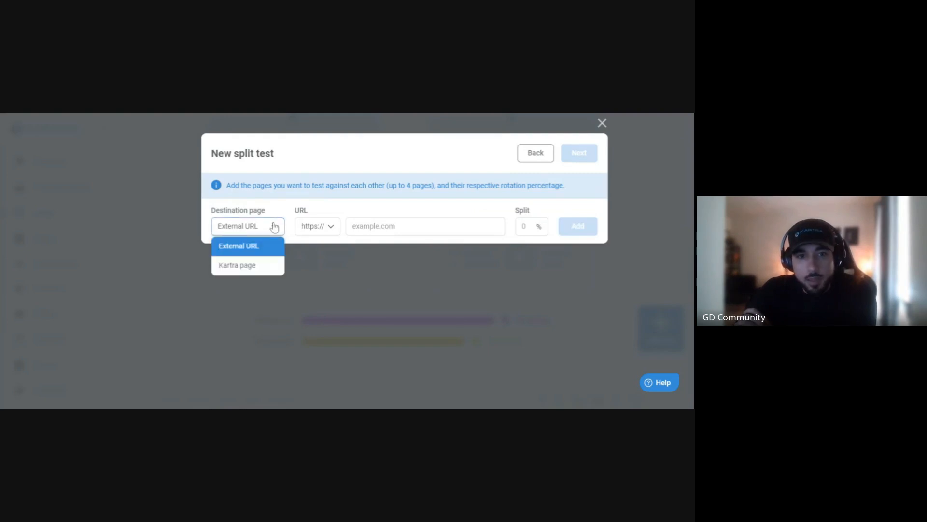
pyautogui.click(257, 264)
pyautogui.click(355, 236)
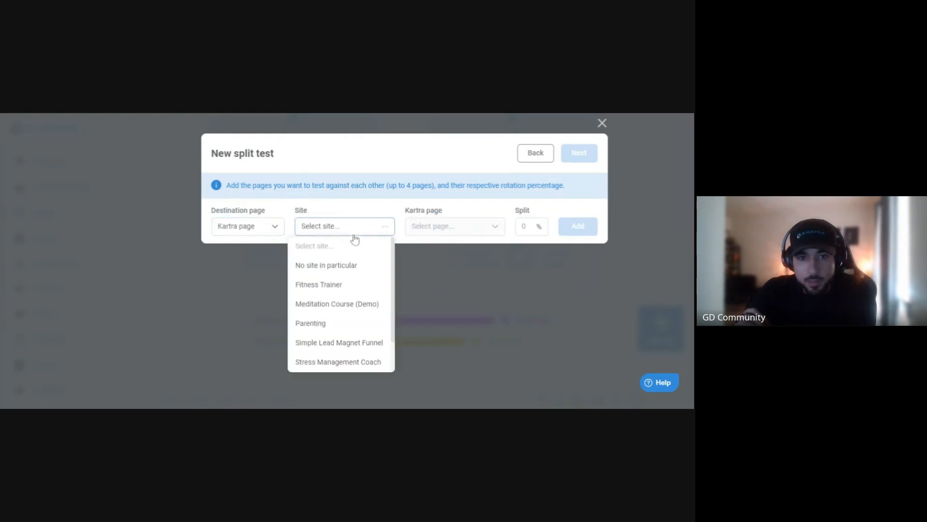
pyautogui.click(349, 286)
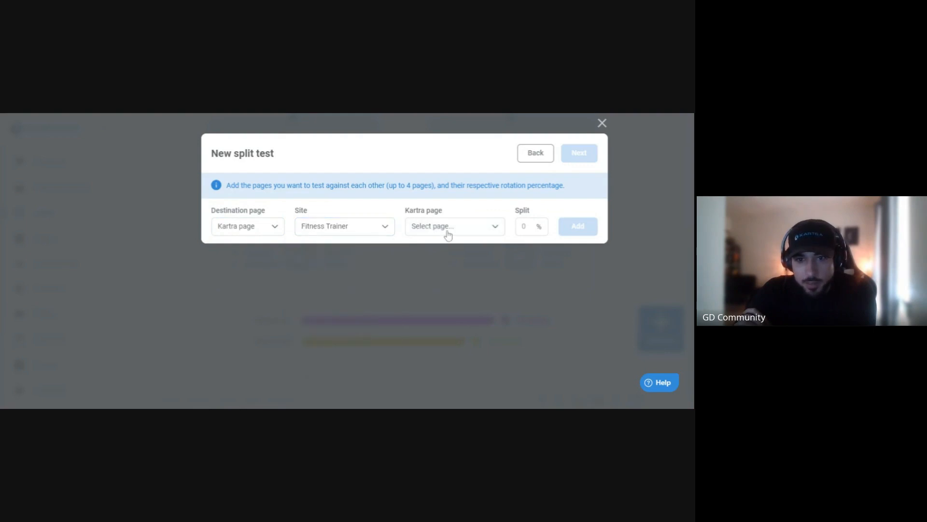
pyautogui.click(448, 235)
pyautogui.click(441, 265)
pyautogui.click(527, 226)
pyautogui.write('50')
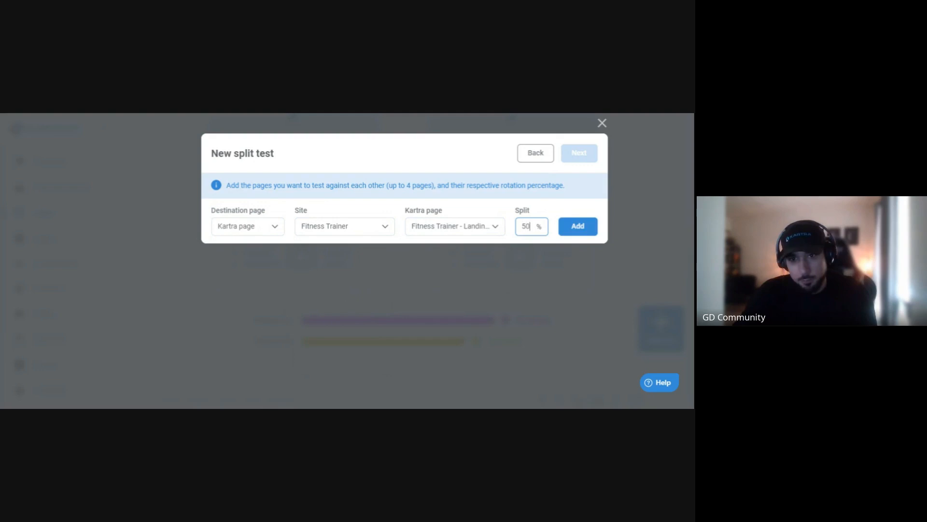
pyautogui.click(587, 228)
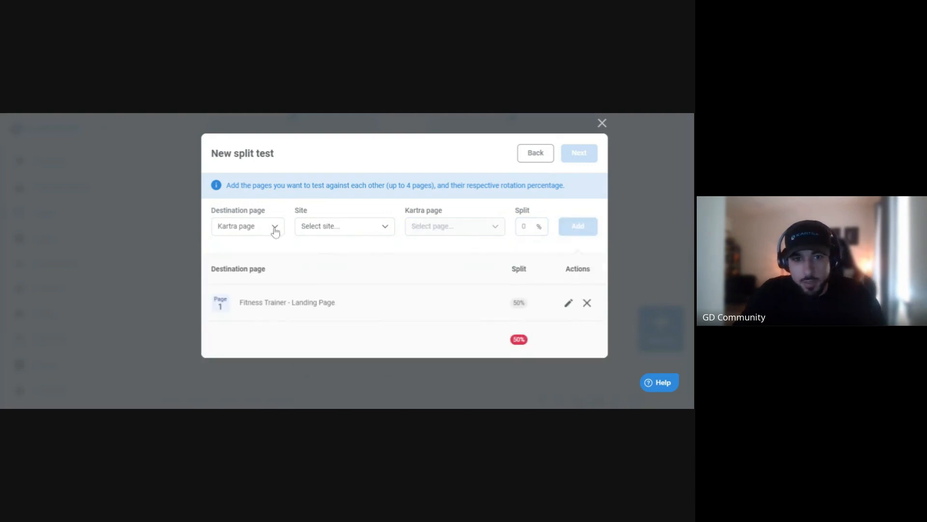
# Add the Meditation Booking page from the Meditation Course (Demo) site with a 50% split and proceed to the test goals
pyautogui.click(343, 228)
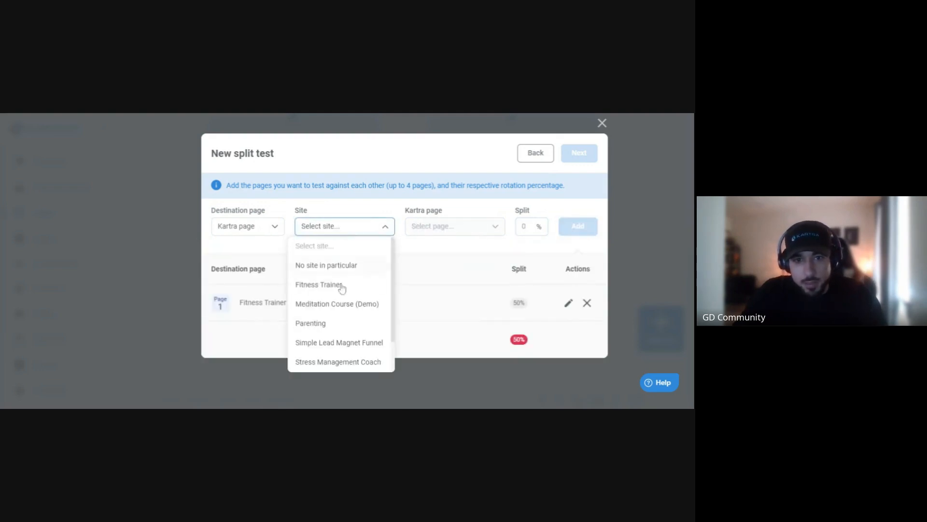
pyautogui.click(337, 303)
pyautogui.click(466, 233)
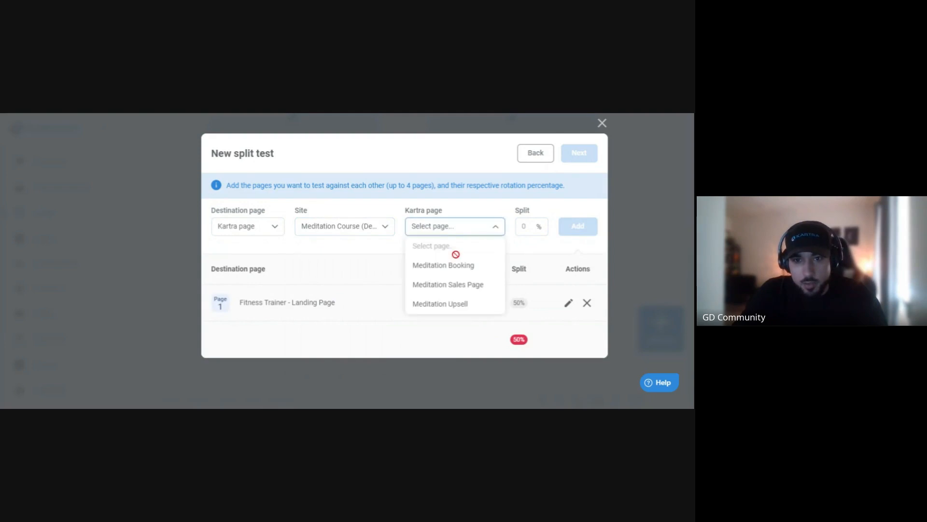
pyautogui.click(449, 266)
pyautogui.click(524, 226)
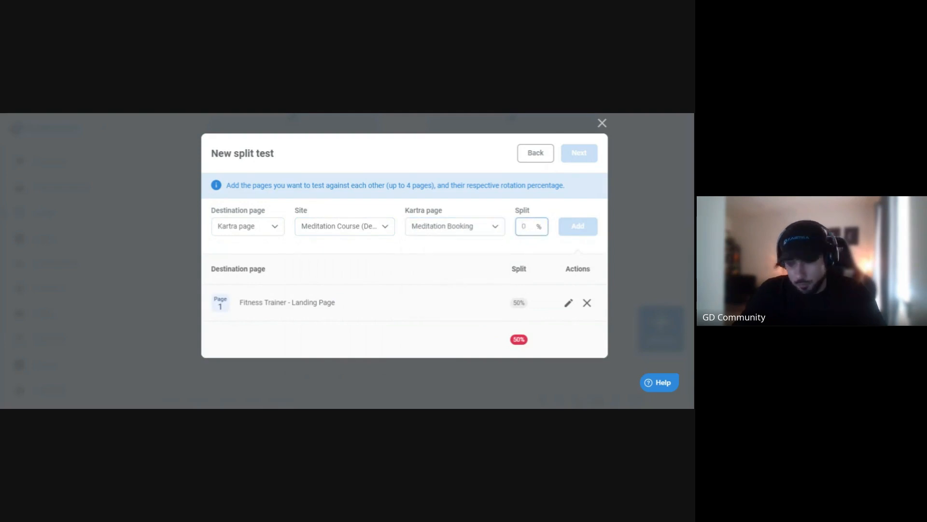
pyautogui.write('50')
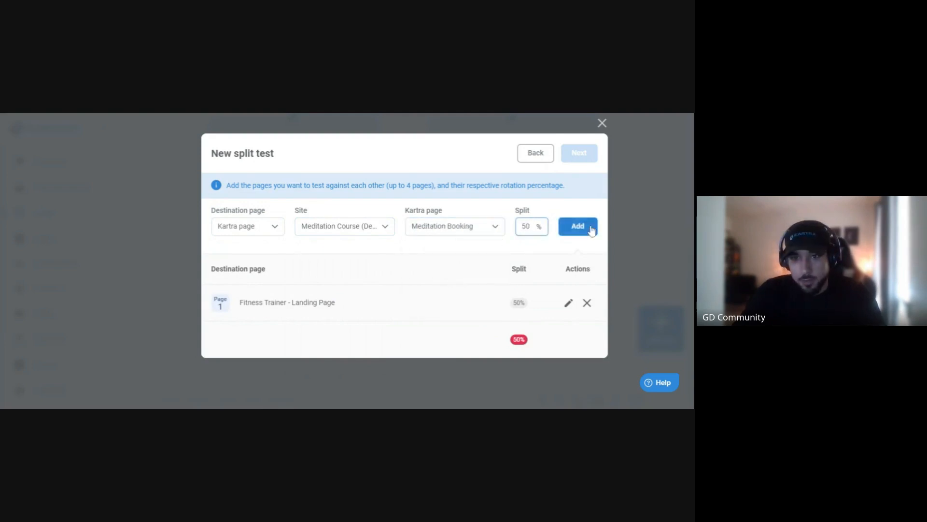
pyautogui.click(590, 228)
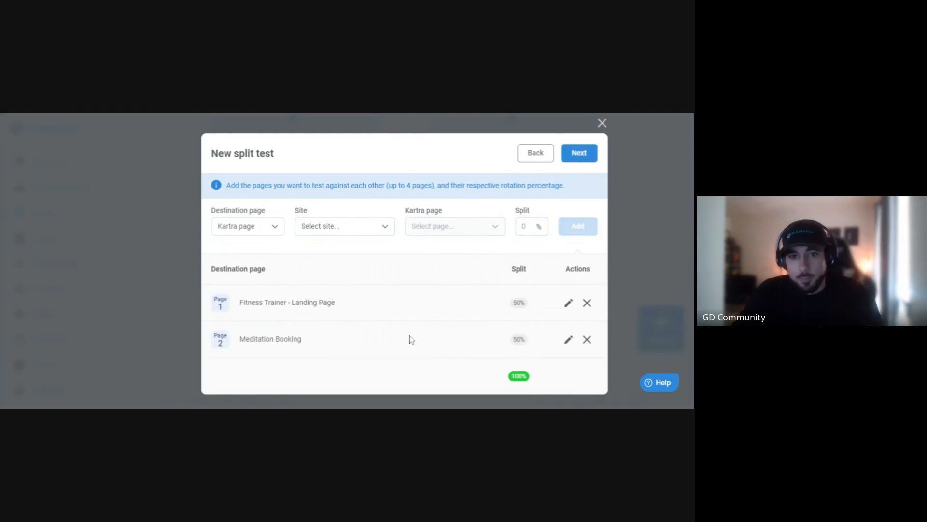
pyautogui.click(576, 154)
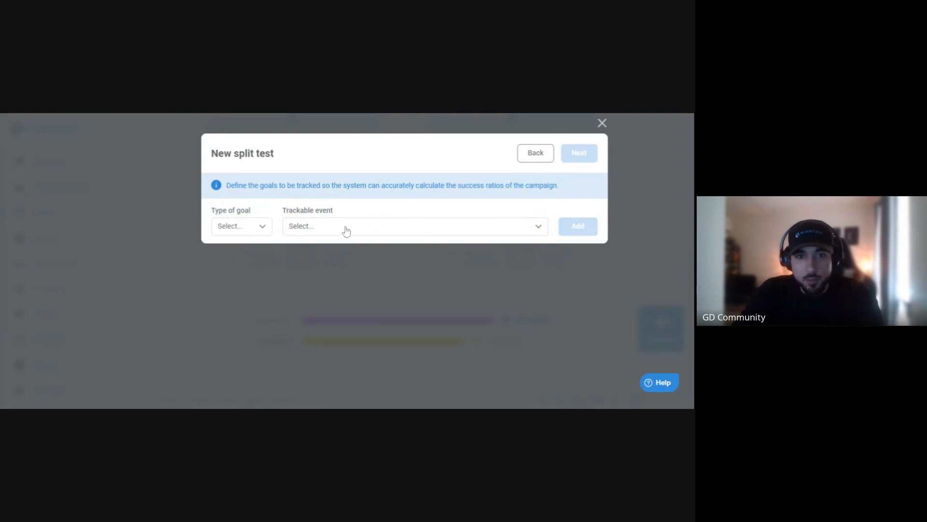
# Add a Purchase goal tracking the GET FIT. STAY FIT. product at any price point and proceed to the winner settings
pyautogui.click(316, 229)
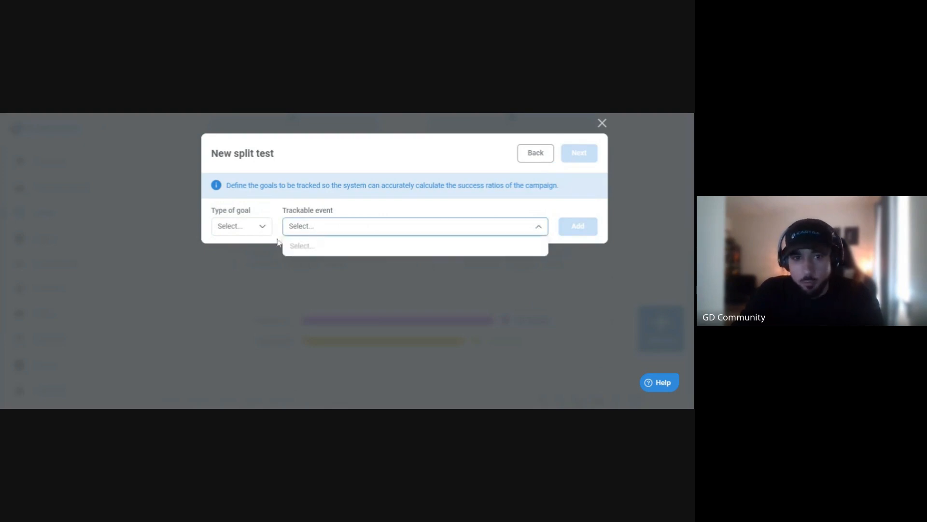
pyautogui.click(260, 233)
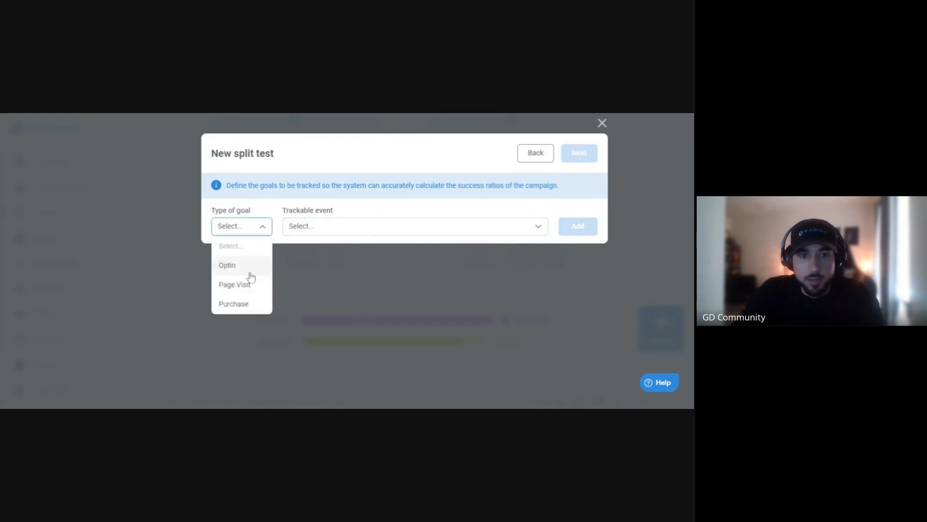
pyautogui.click(244, 304)
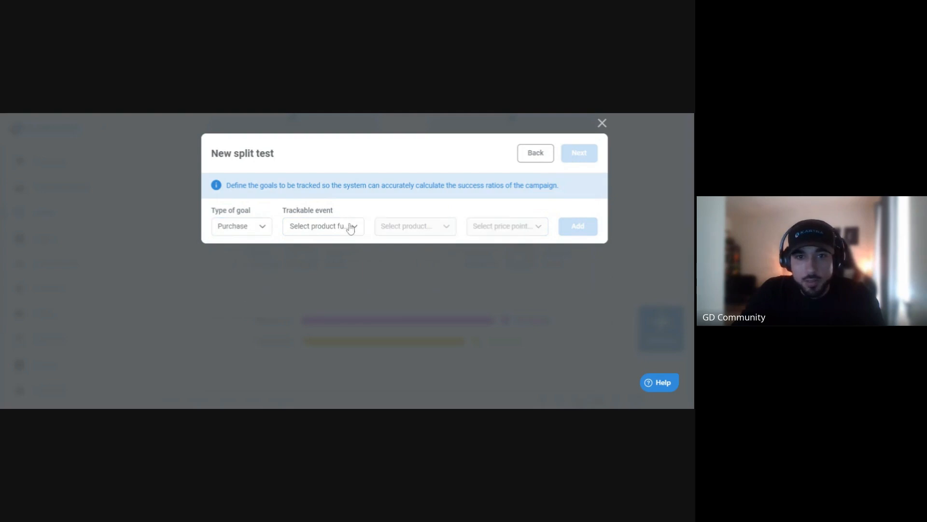
pyautogui.click(350, 229)
pyautogui.click(336, 289)
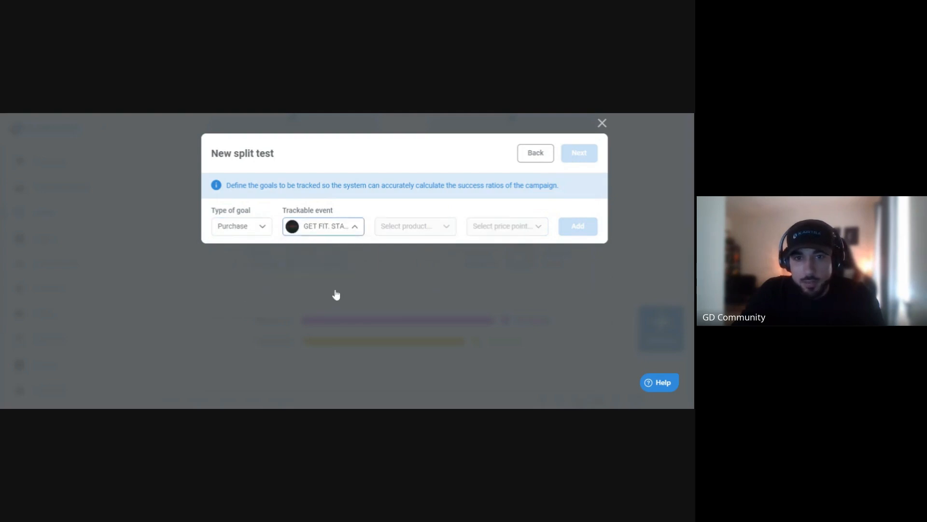
pyautogui.click(417, 234)
pyautogui.click(425, 266)
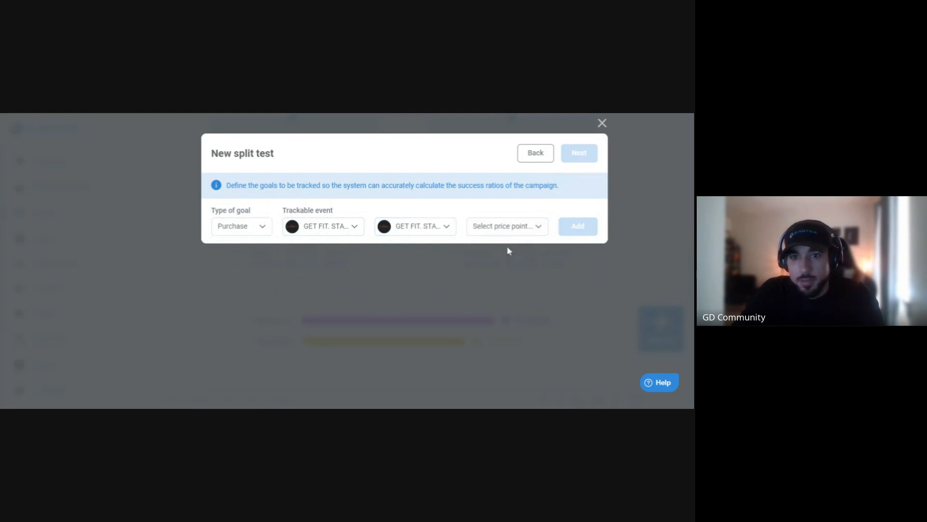
pyautogui.click(505, 227)
pyautogui.click(506, 231)
pyautogui.click(511, 233)
pyautogui.click(498, 266)
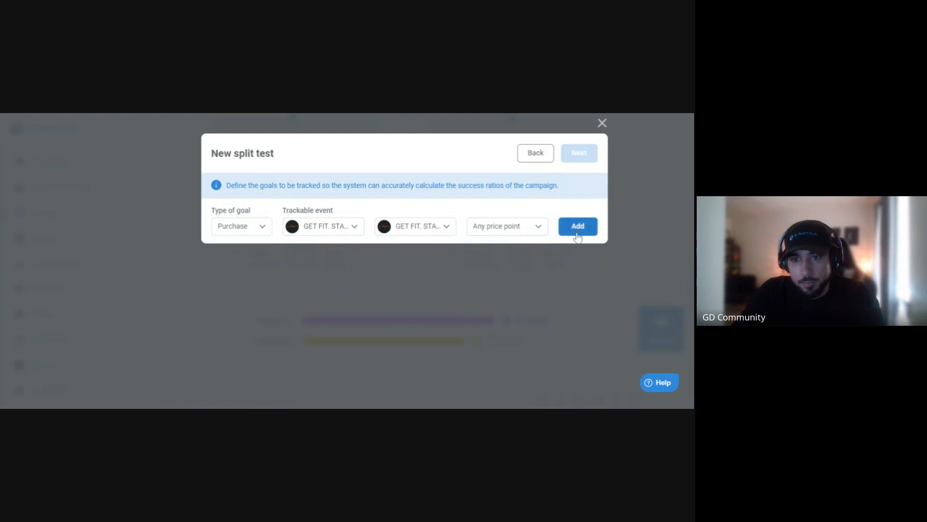
pyautogui.click(577, 236)
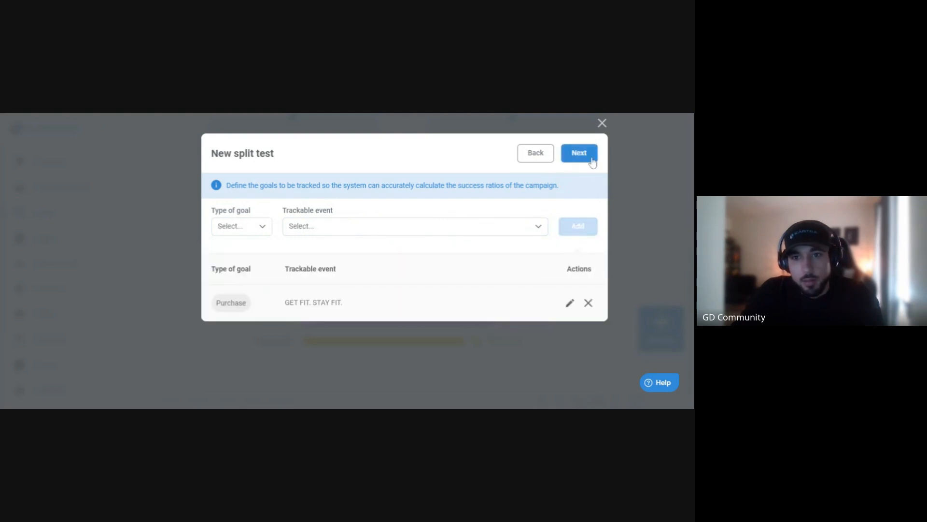
pyautogui.click(592, 157)
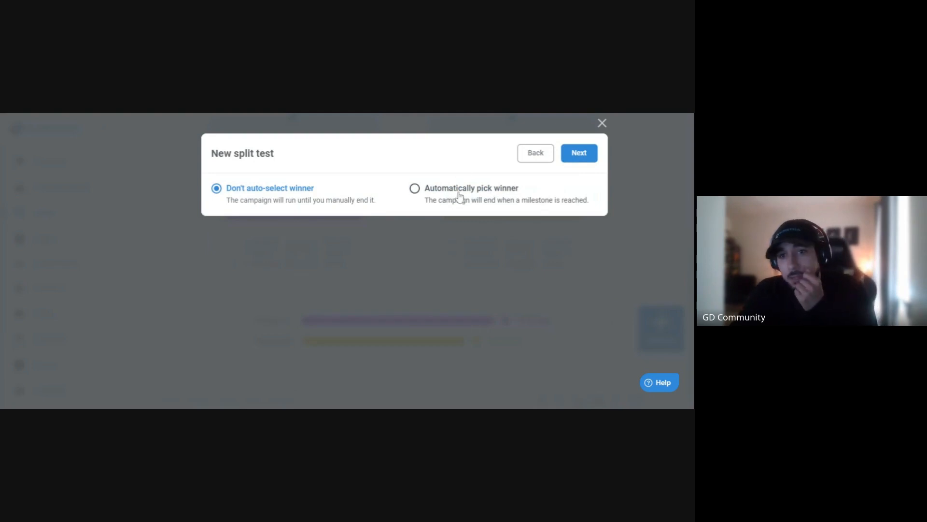
# Choose to pick the winner automatically, review the visitor limit and winning-metric options, and close the split test without saving
pyautogui.click(488, 204)
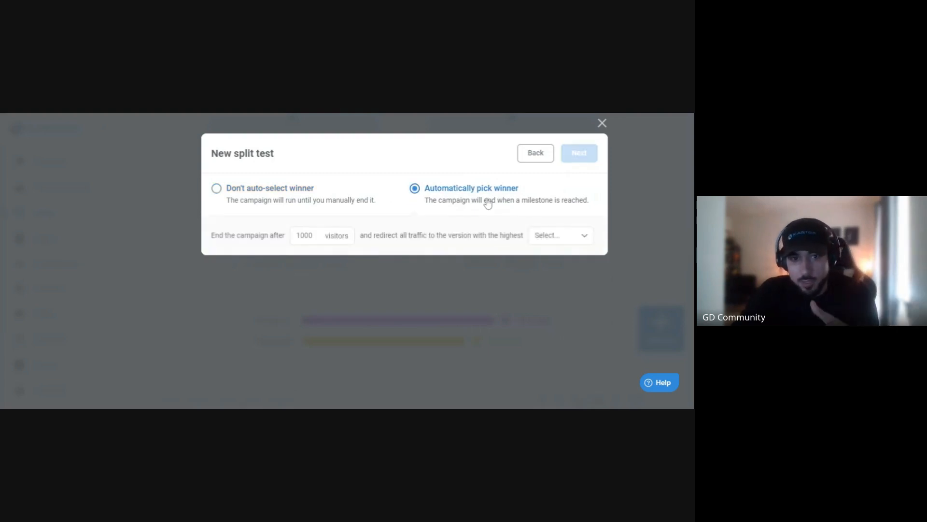
pyautogui.doubleClick(305, 236)
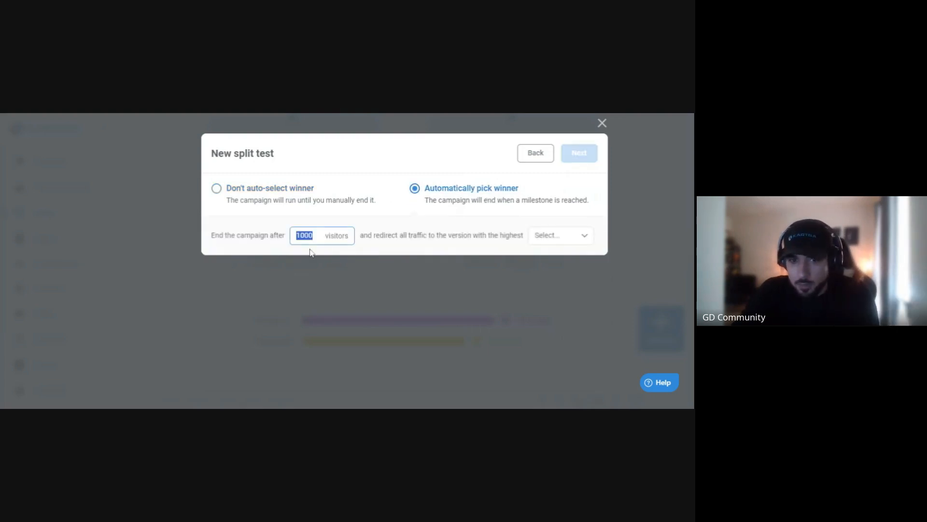
pyautogui.click(551, 237)
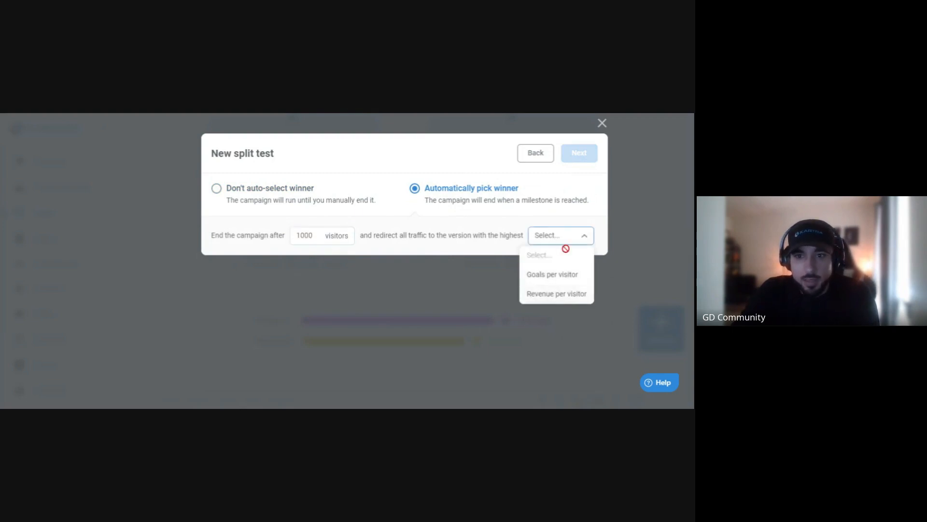
pyautogui.click(550, 194)
pyautogui.click(603, 124)
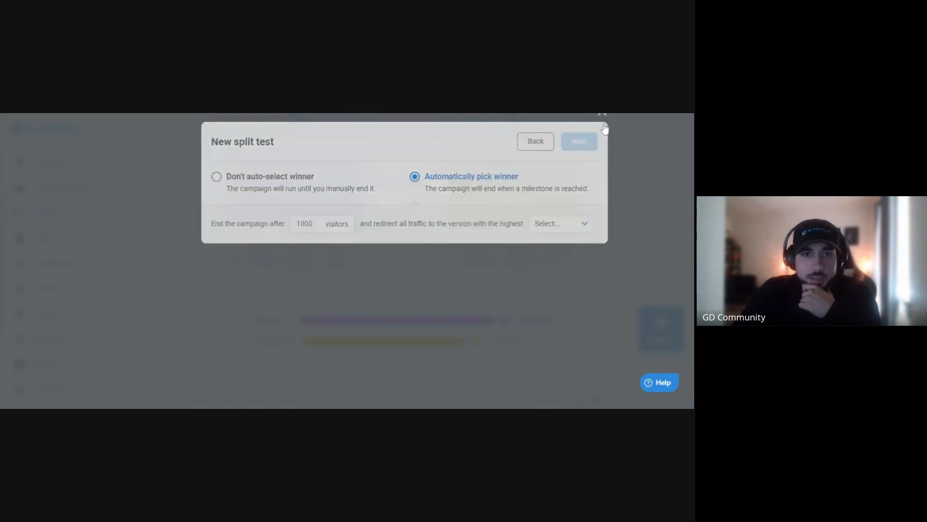
pyautogui.scroll(1, 457, 235)
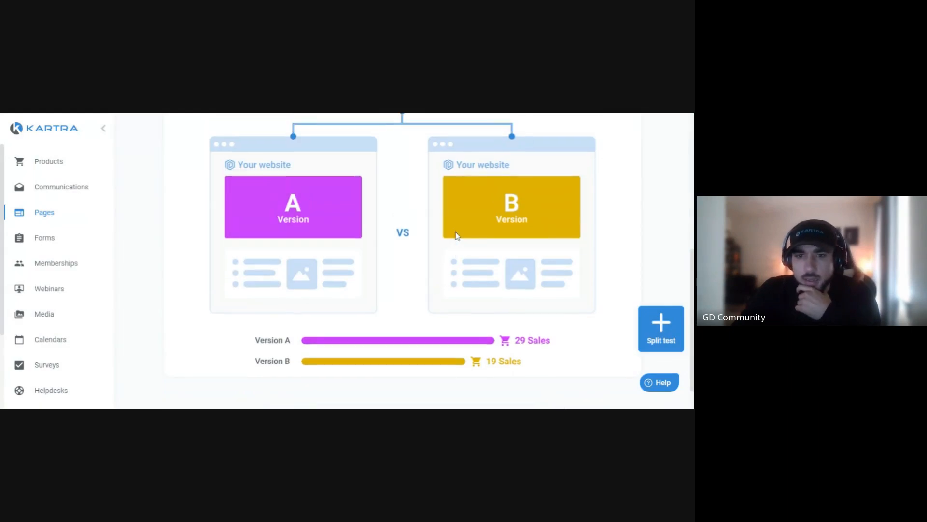
pyautogui.scroll(3, 456, 235)
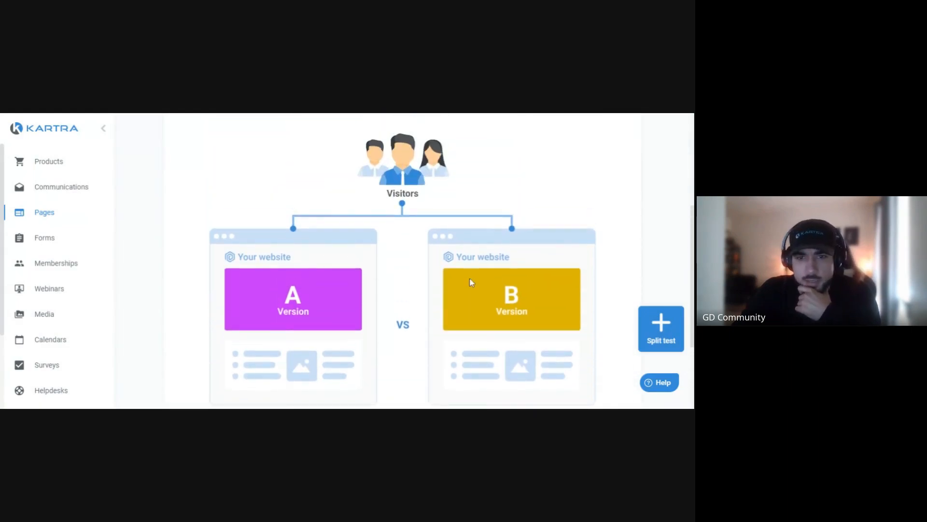
pyautogui.scroll(2, 471, 282)
pyautogui.scroll(-2, 471, 283)
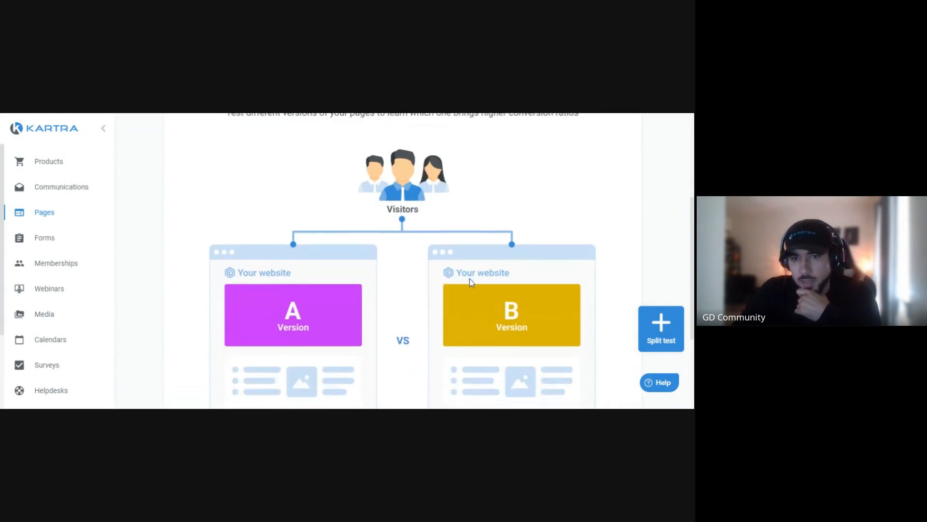
pyautogui.scroll(-3, 403, 261)
pyautogui.scroll(8, 403, 260)
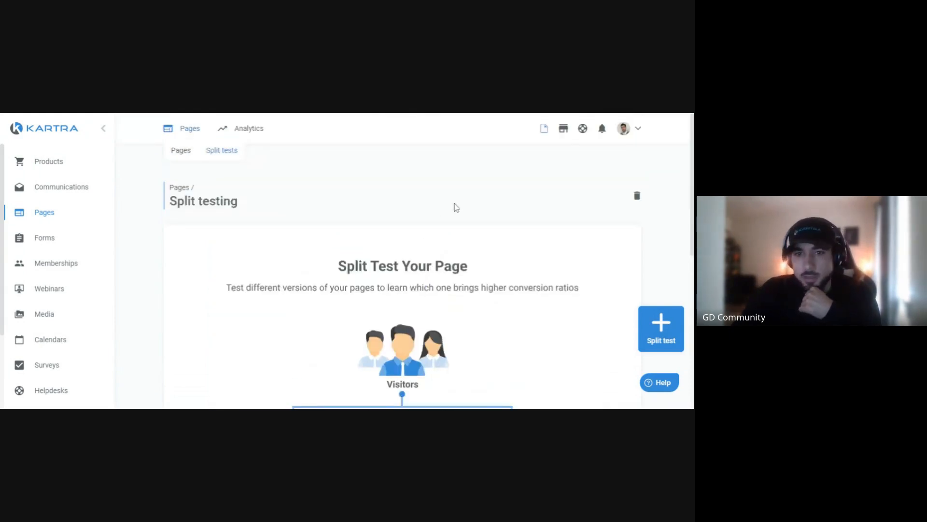
pyautogui.scroll(-1, 564, 212)
pyautogui.scroll(1, 563, 213)
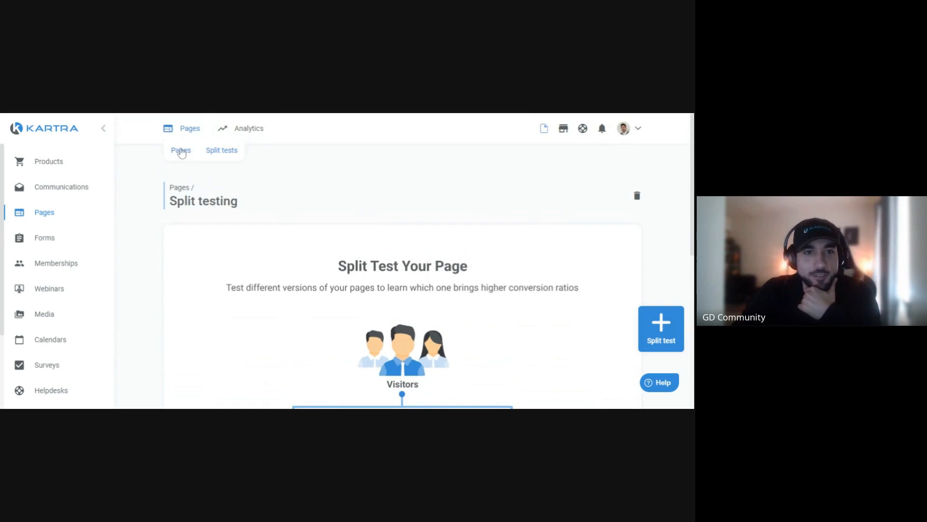
# Return to the list of all pages and look over the pages and their publication status
pyautogui.click(181, 151)
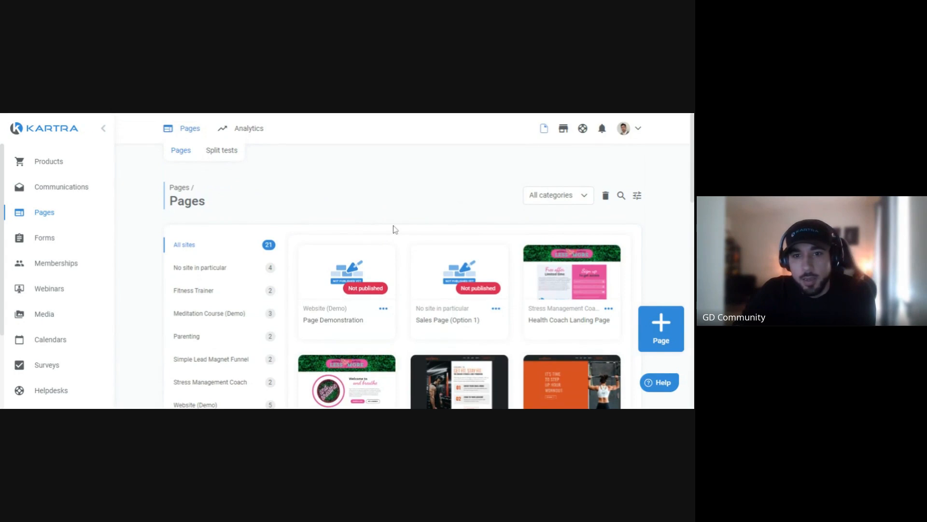
pyautogui.scroll(-1, 495, 286)
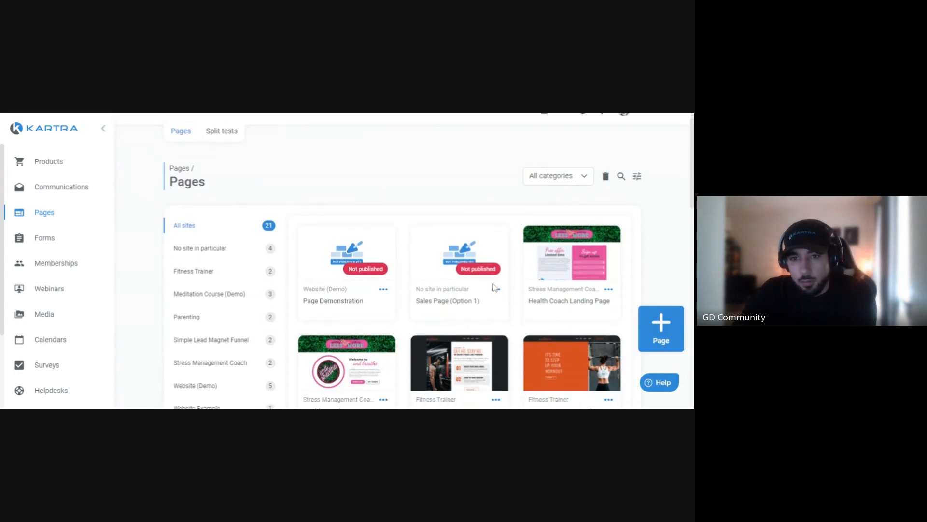
pyautogui.scroll(-3, 345, 234)
pyautogui.moveTo(350, 214); pyautogui.dragTo(384, 209)
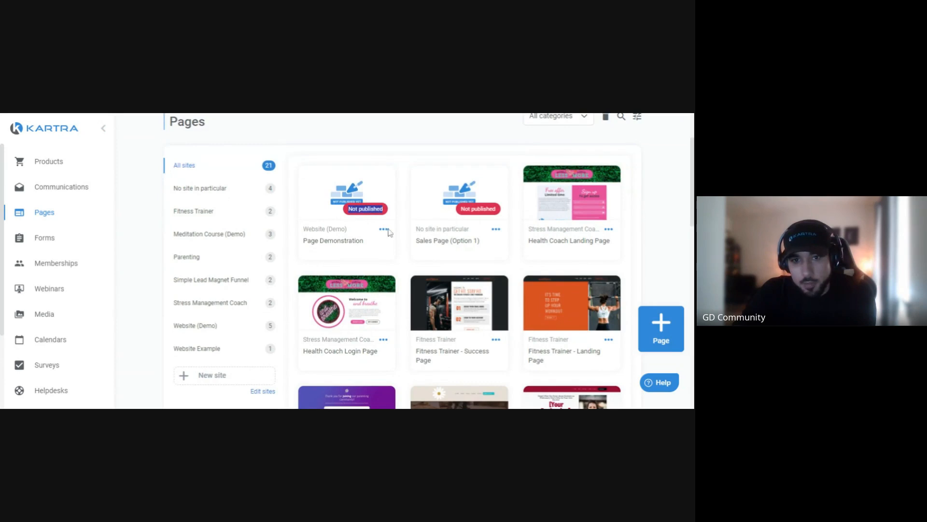
pyautogui.scroll(-2, 379, 295)
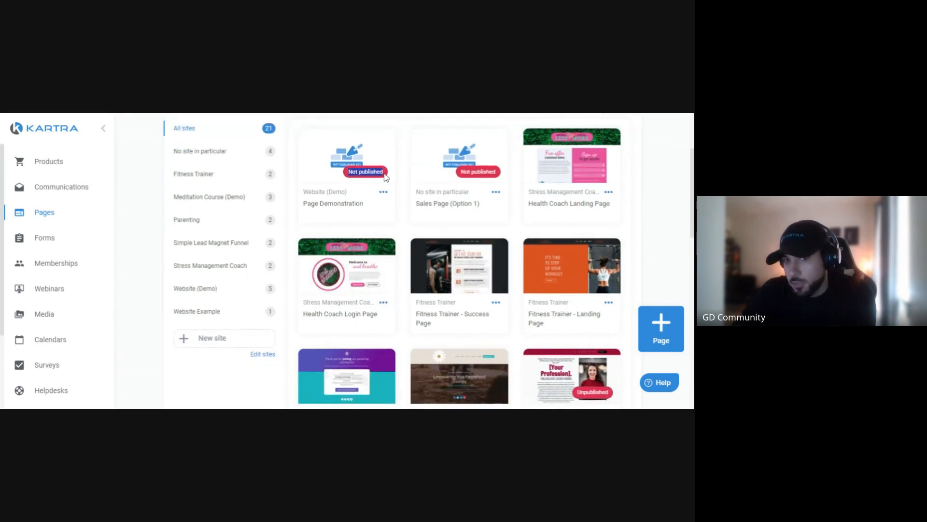
pyautogui.scroll(1, 387, 177)
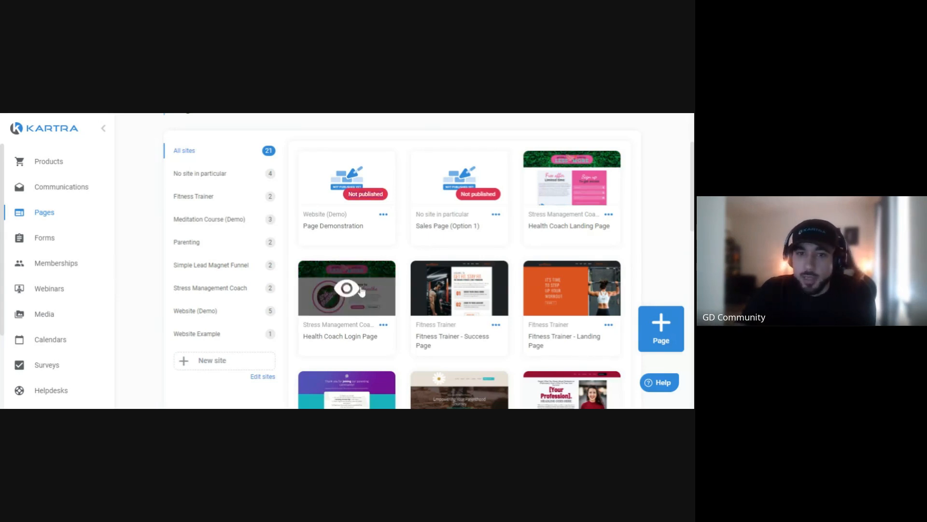
# Open the code and link options of the Health Coach Login Page and choose to get the page link
pyautogui.click(384, 325)
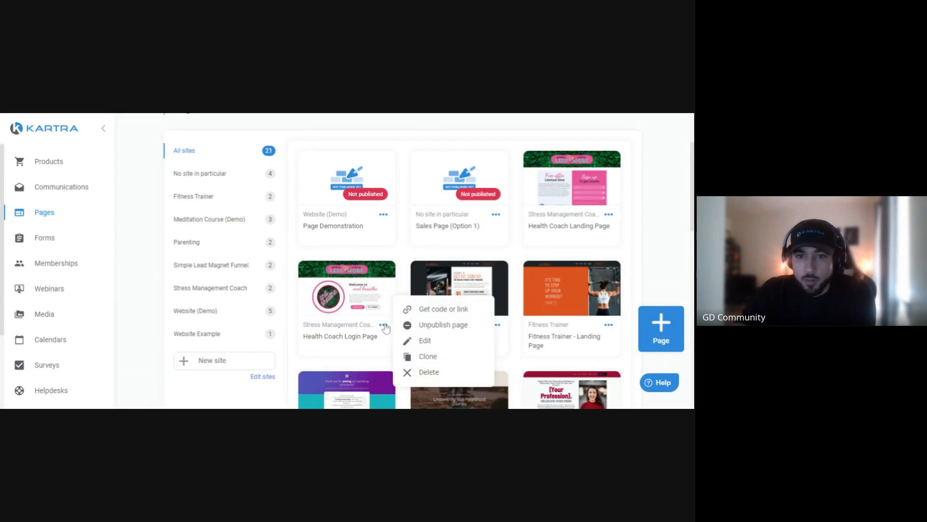
pyautogui.click(424, 310)
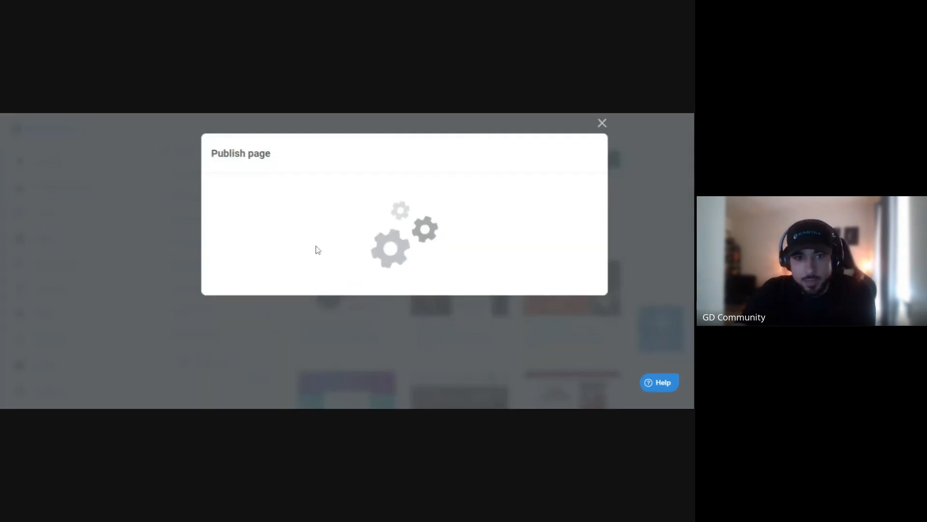
pyautogui.click(314, 259)
pyautogui.scroll(-1, 318, 261)
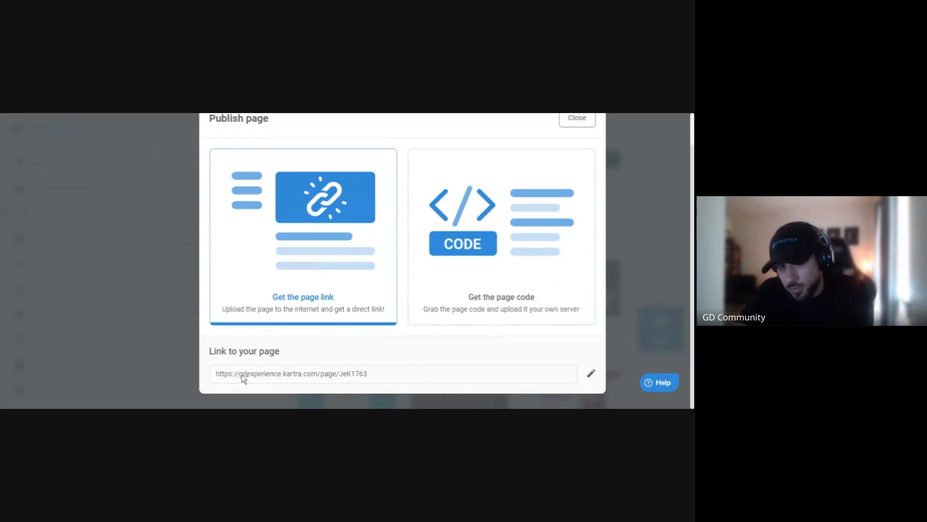
# Highlight the gdexperience subdomain in the page link to examine how the address is built
pyautogui.moveTo(256, 379); pyautogui.dragTo(285, 379)
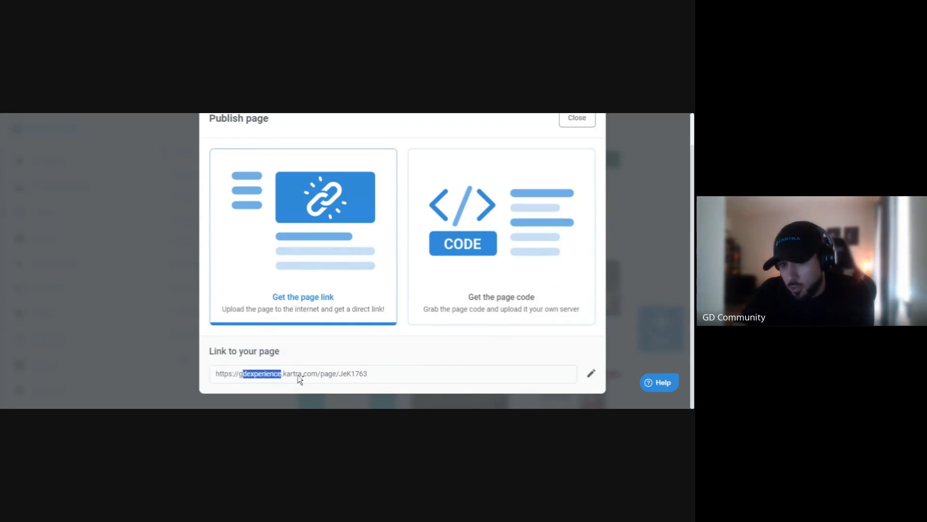
pyautogui.click(261, 380)
pyautogui.doubleClick(260, 381)
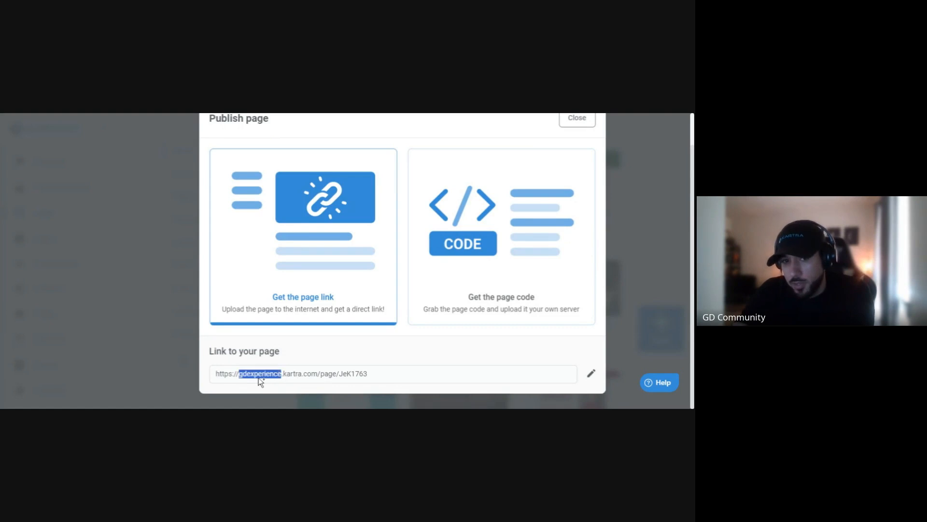
pyautogui.click(304, 377)
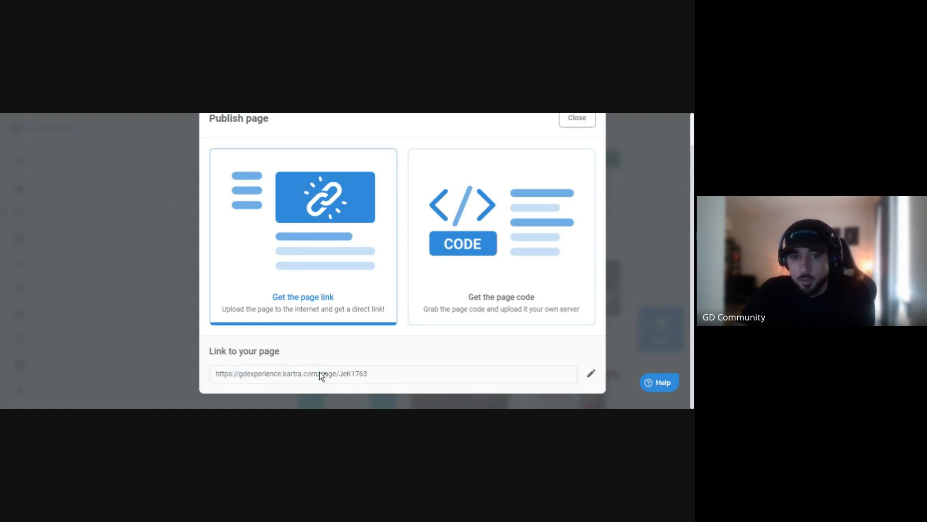
# Open the page link for editing and replace its ending with sales
pyautogui.click(592, 378)
pyautogui.scroll(-1, 474, 343)
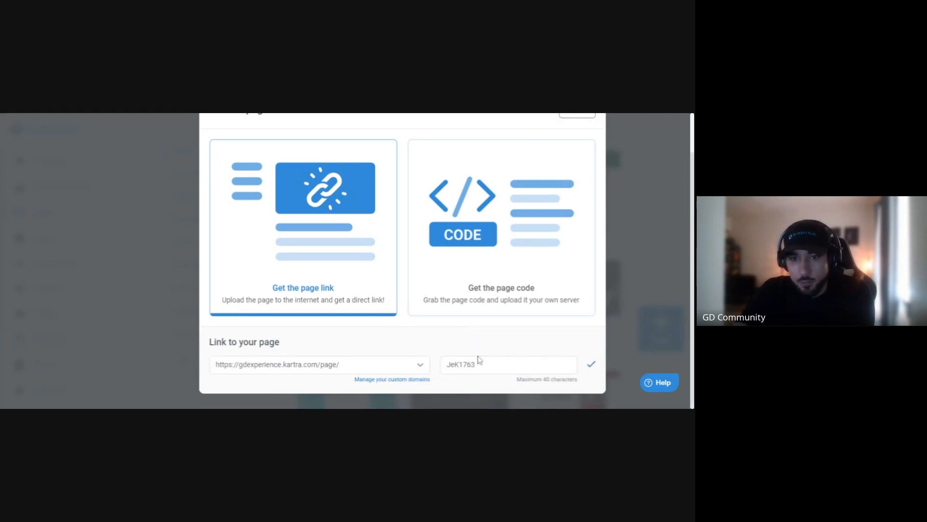
pyautogui.doubleClick(475, 364)
pyautogui.write('sales')
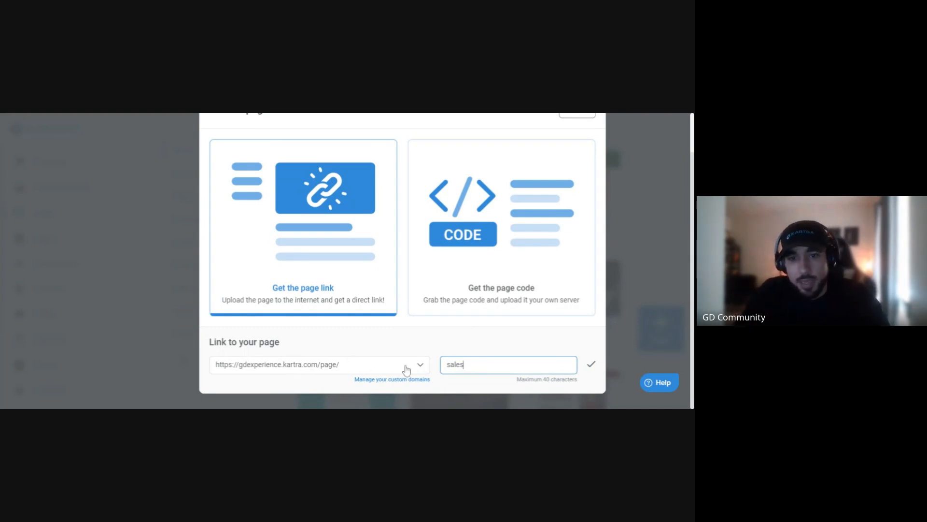
pyautogui.click(370, 367)
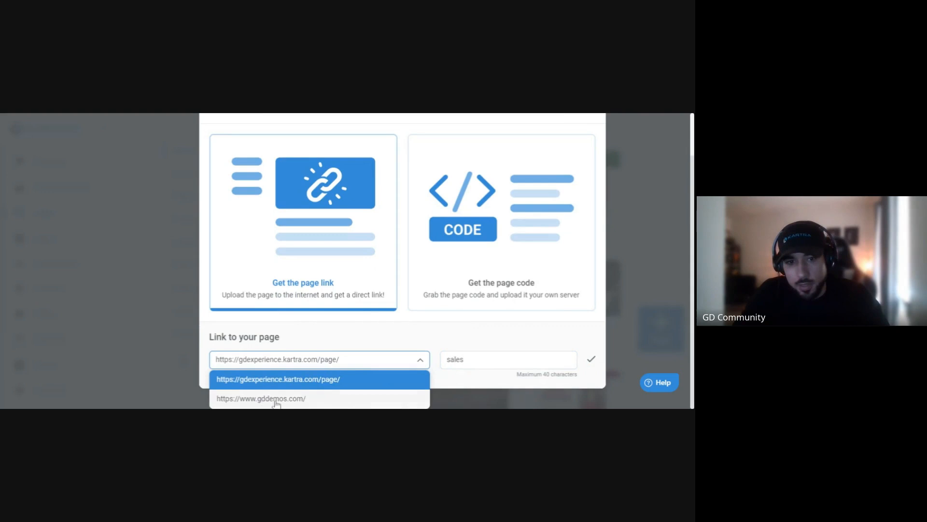
pyautogui.click(292, 399)
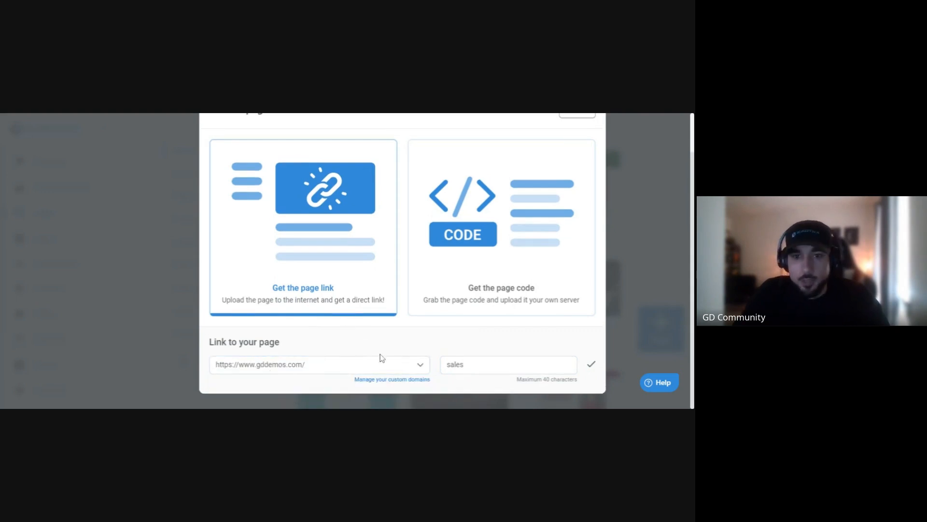
pyautogui.click(356, 370)
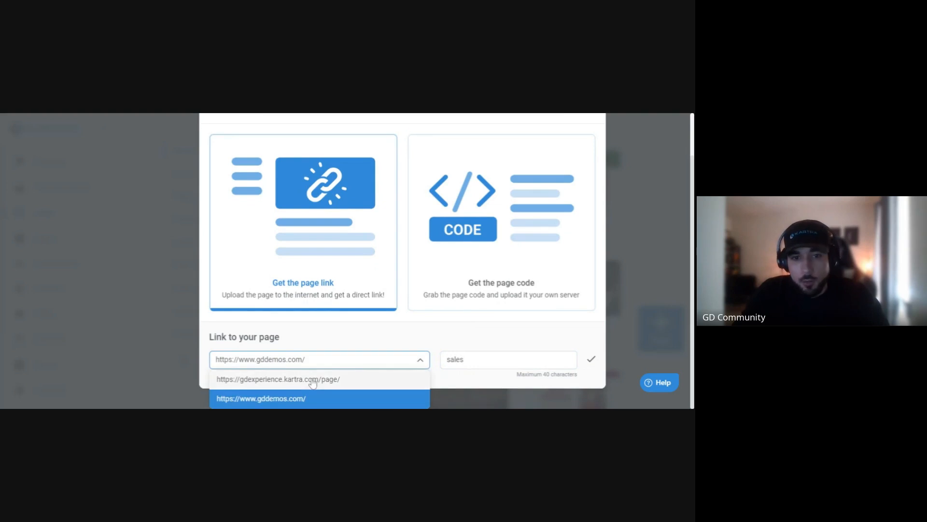
pyautogui.click(312, 381)
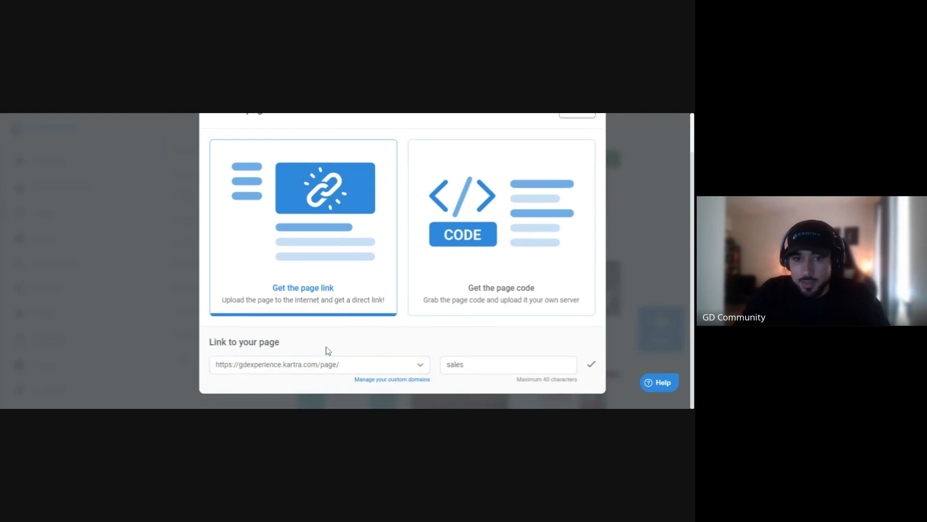
pyautogui.click(360, 369)
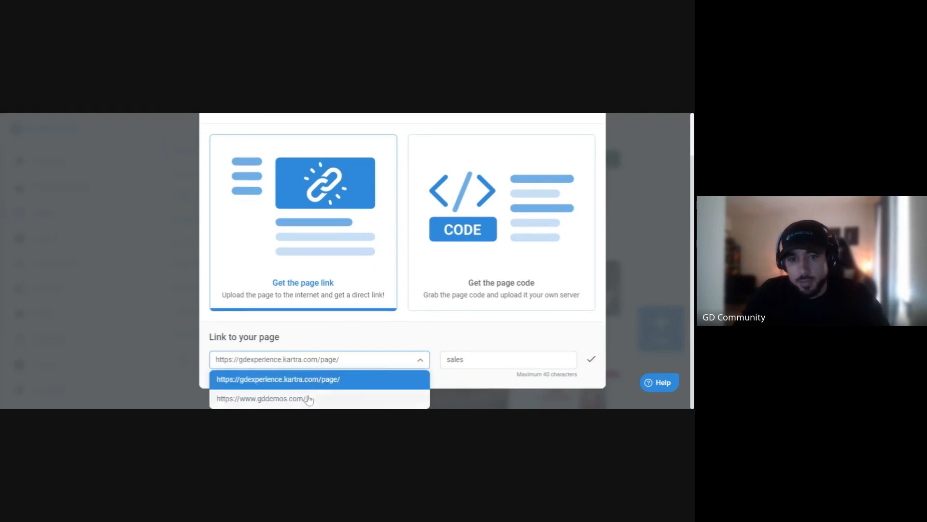
pyautogui.click(359, 339)
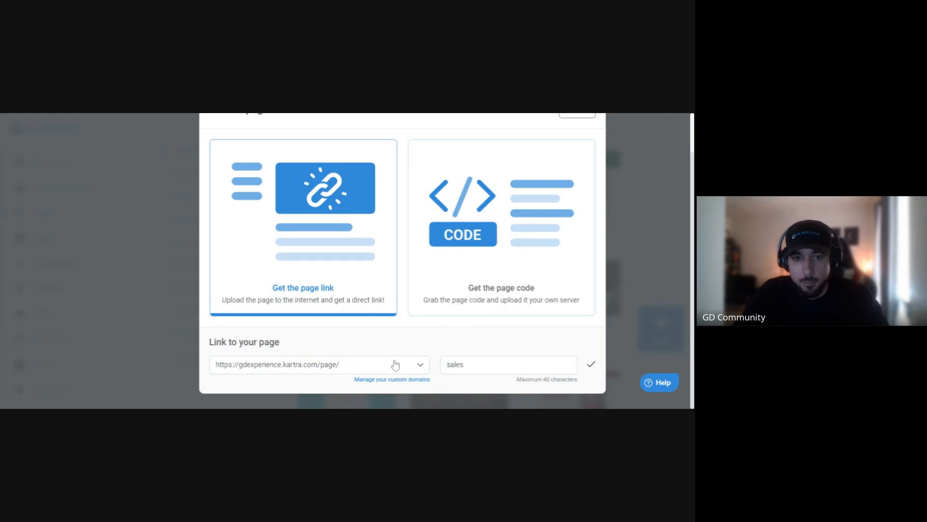
pyautogui.scroll(-1, 437, 356)
pyautogui.scroll(1, 437, 356)
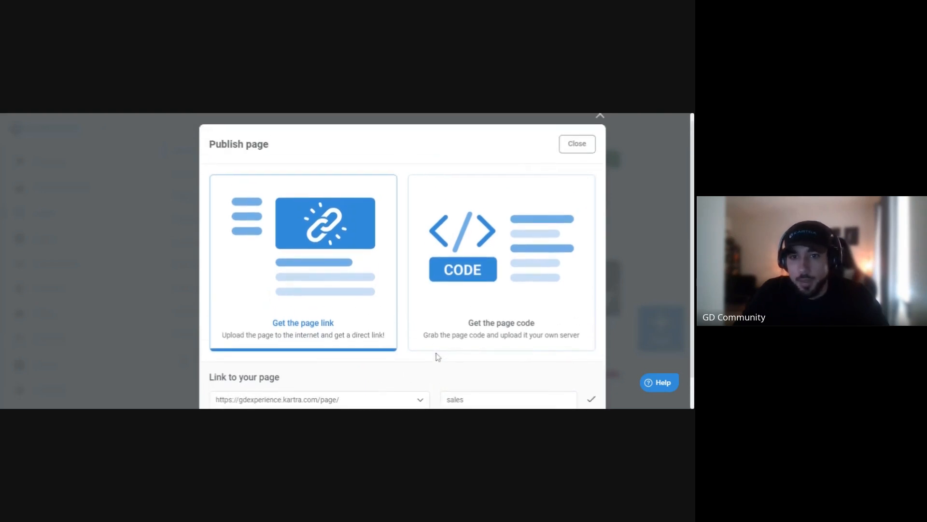
# Choose to get the page code, review the embed code and file download sections, and close the publishing options
pyautogui.click(490, 261)
pyautogui.scroll(-1, 423, 322)
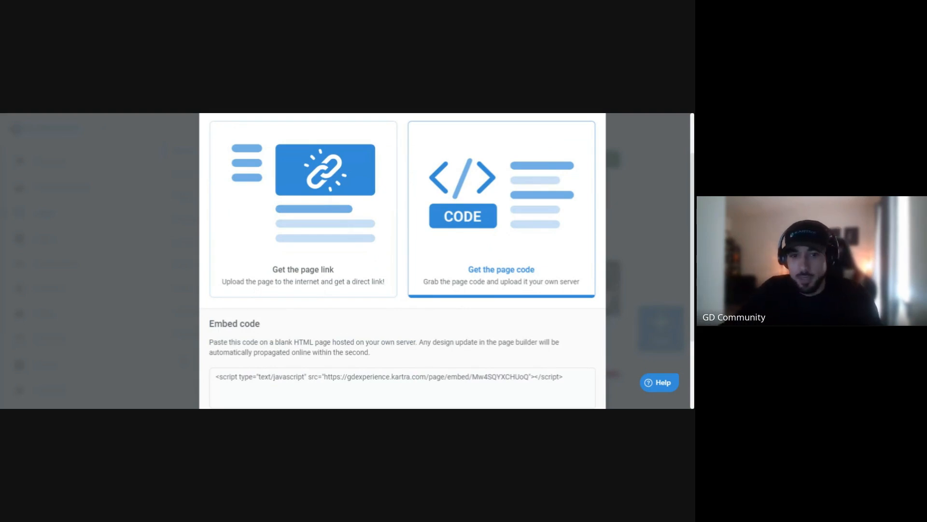
pyautogui.scroll(-1, 520, 204)
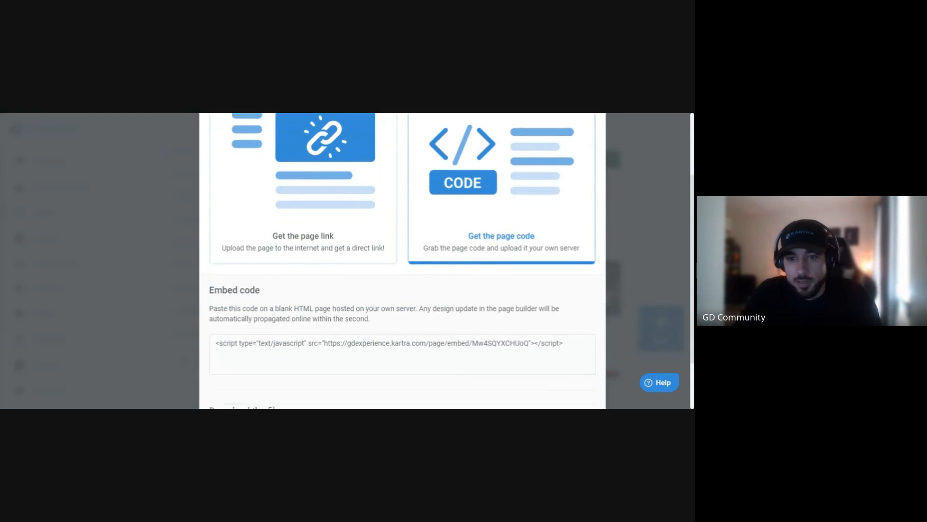
pyautogui.scroll(-2, 528, 258)
pyautogui.scroll(2, 528, 259)
pyautogui.scroll(3, 529, 259)
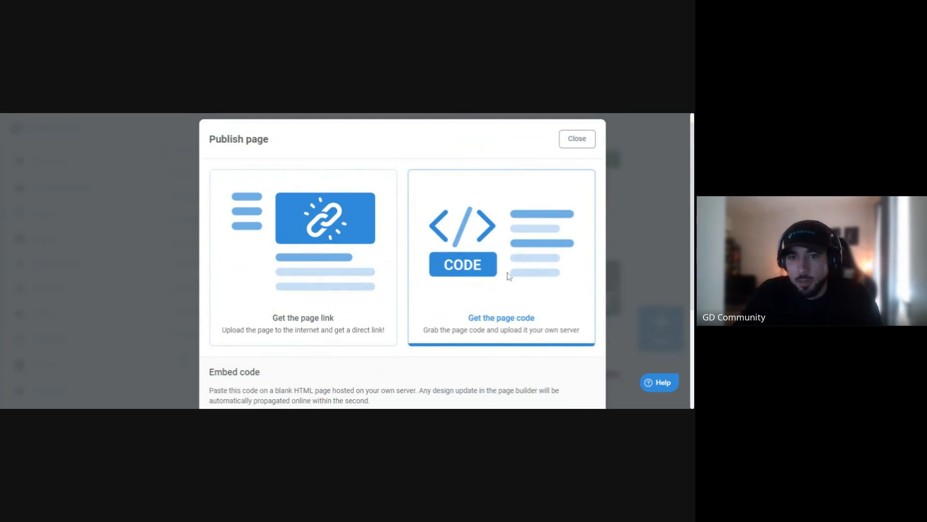
pyautogui.scroll(-2, 507, 277)
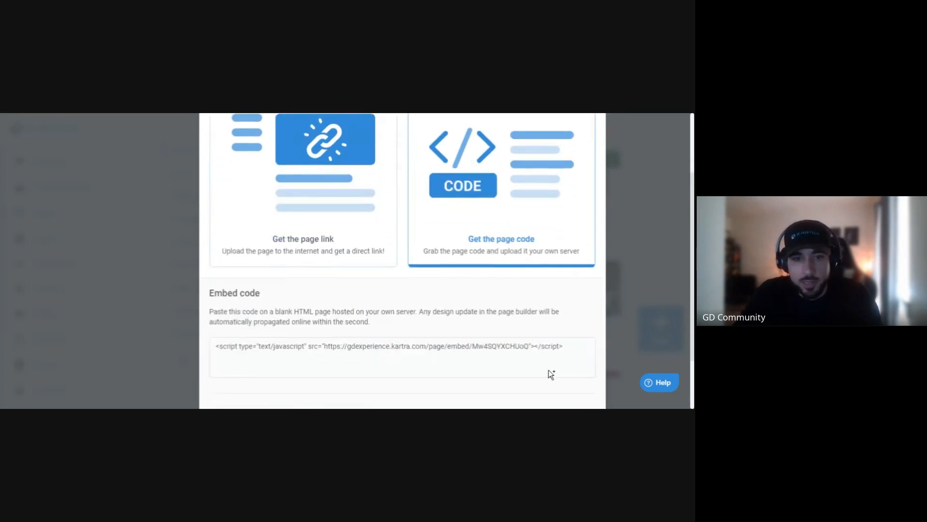
pyautogui.scroll(-2, 550, 375)
pyautogui.scroll(5, 550, 375)
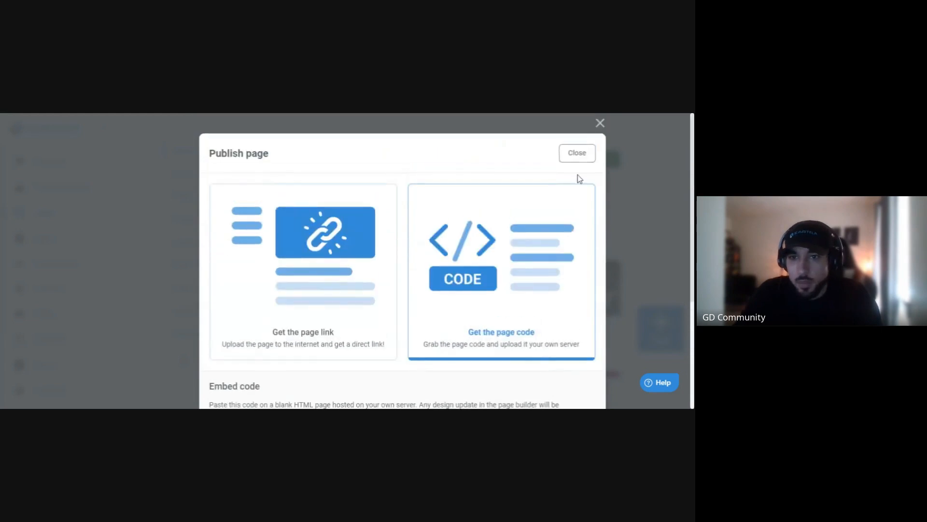
pyautogui.click(601, 123)
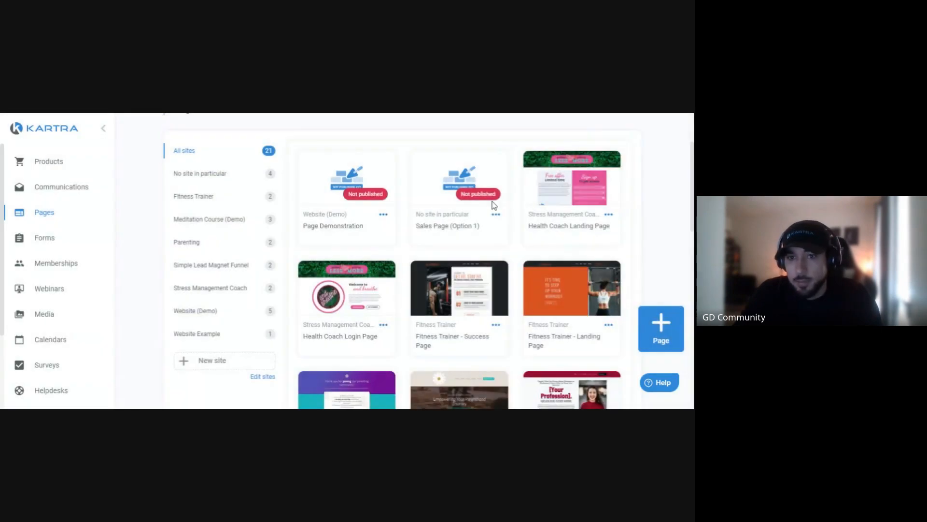
# Start a new page and look over the template gallery with its page type and color filters
pyautogui.scroll(2, 493, 205)
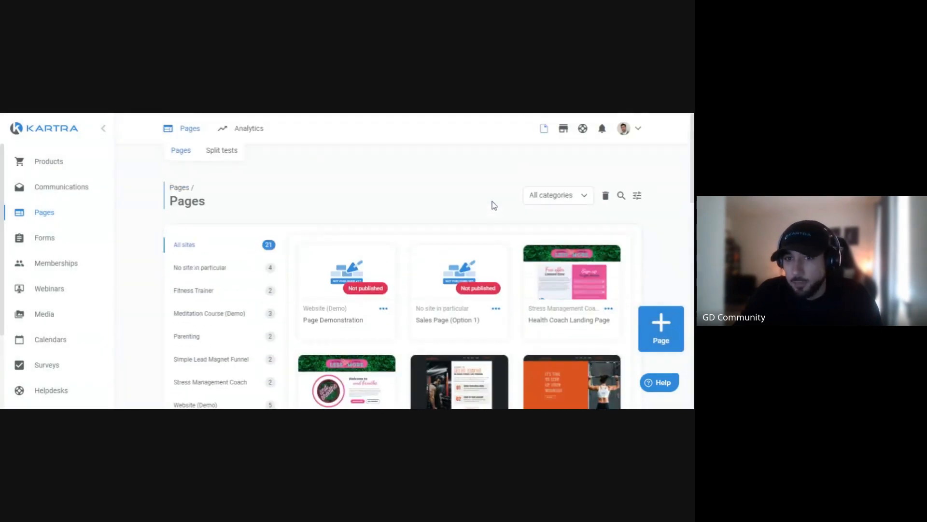
pyautogui.click(657, 333)
pyautogui.scroll(-1, 498, 265)
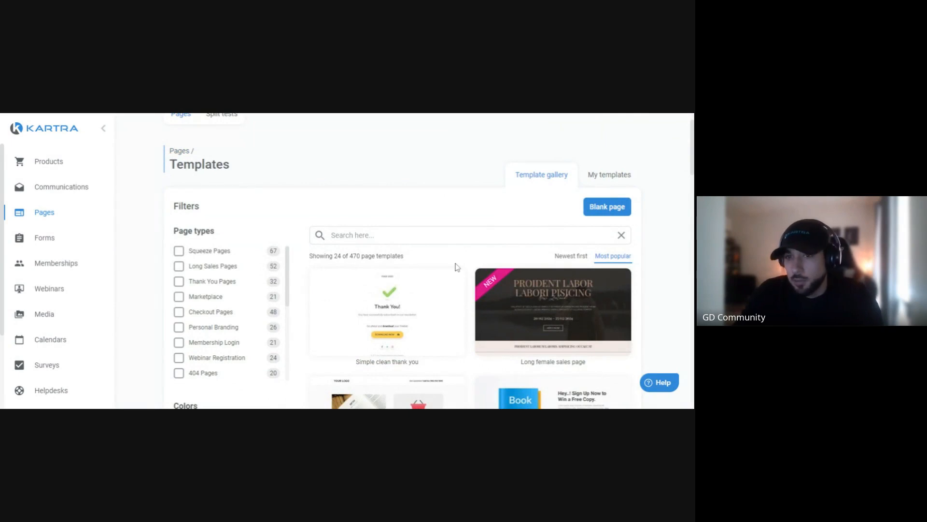
pyautogui.moveTo(421, 317)
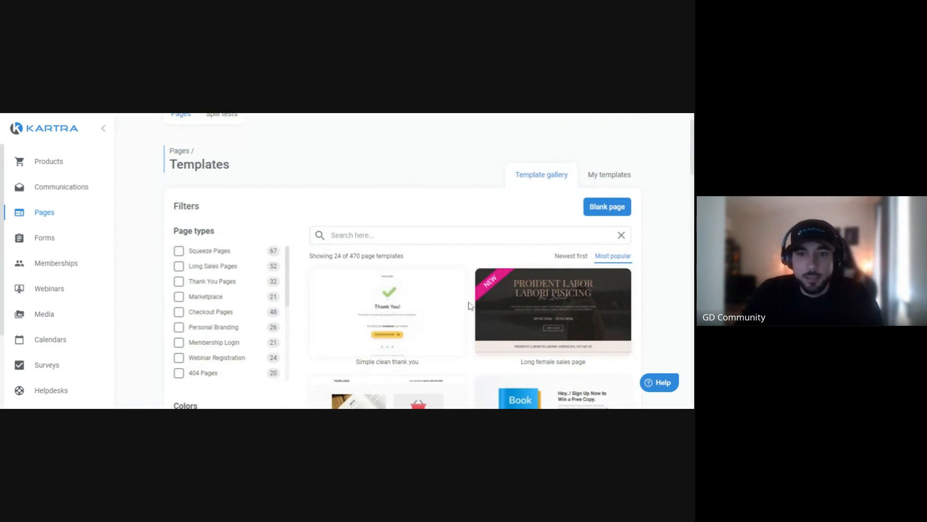
pyautogui.scroll(-1, 471, 307)
pyautogui.scroll(-1, 471, 307)
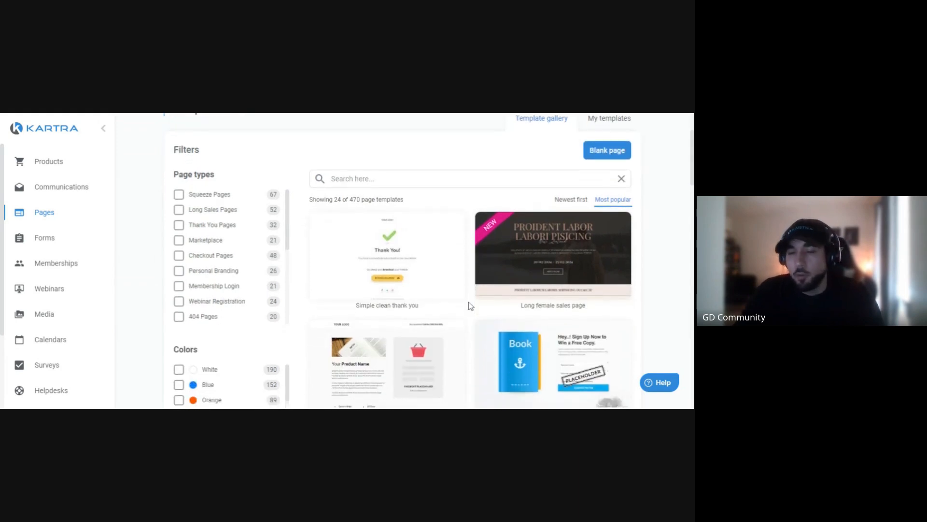